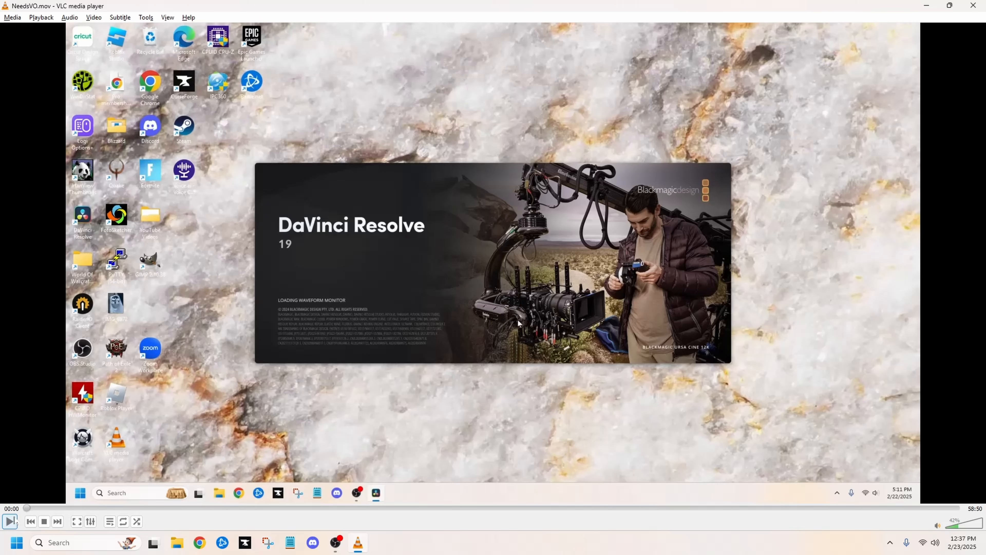
# Step: Start playing NeedsVO.mov and pause it at 00:08, once the empty project's Edit page is open in the recording
pyautogui.click(10, 521)
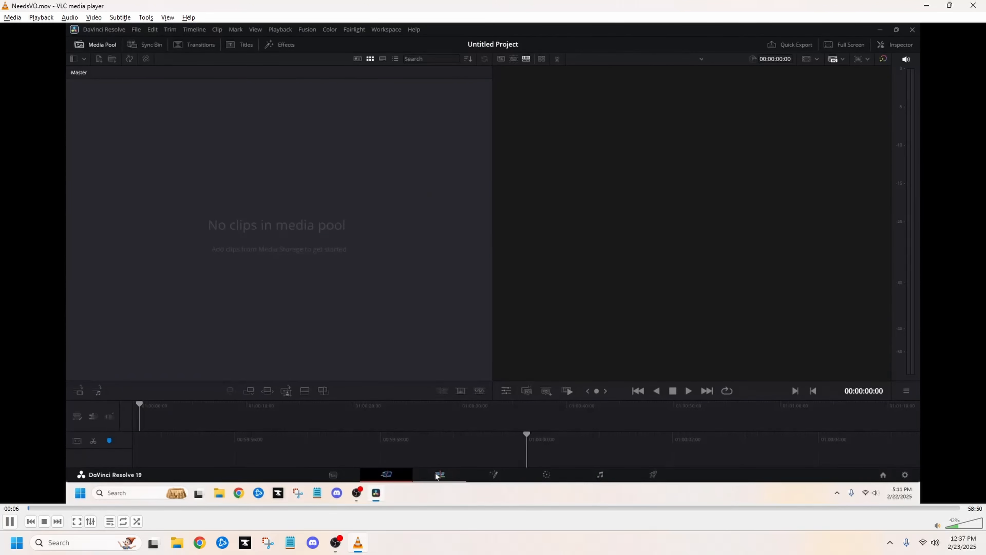
pyautogui.hotkey('alt', 'space')
pyautogui.click(374, 225)
pyautogui.press('space')
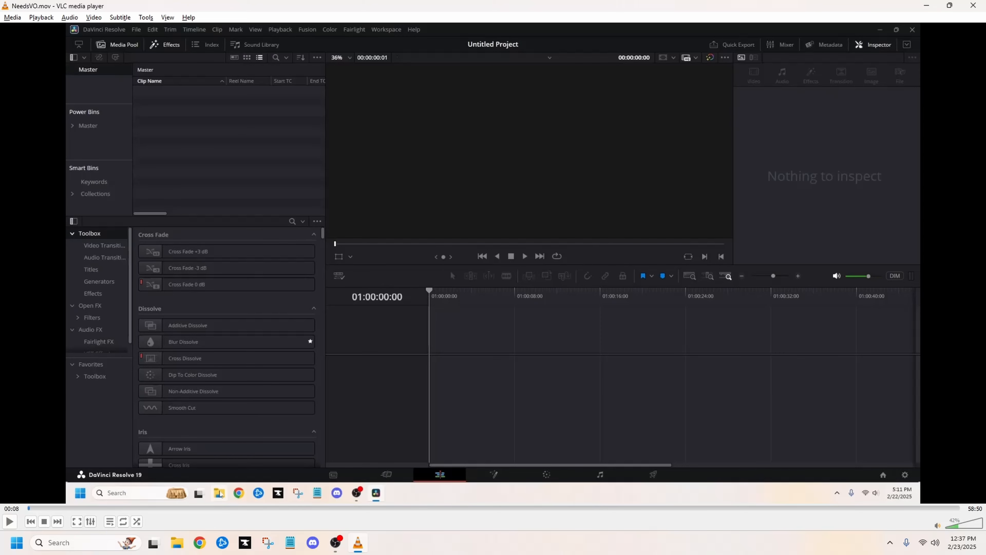
# Step: Play the recording in short stages through the import of the C1 and C2 folders, pausing at 00:20 on the frame rate prompt
pyautogui.press('space')
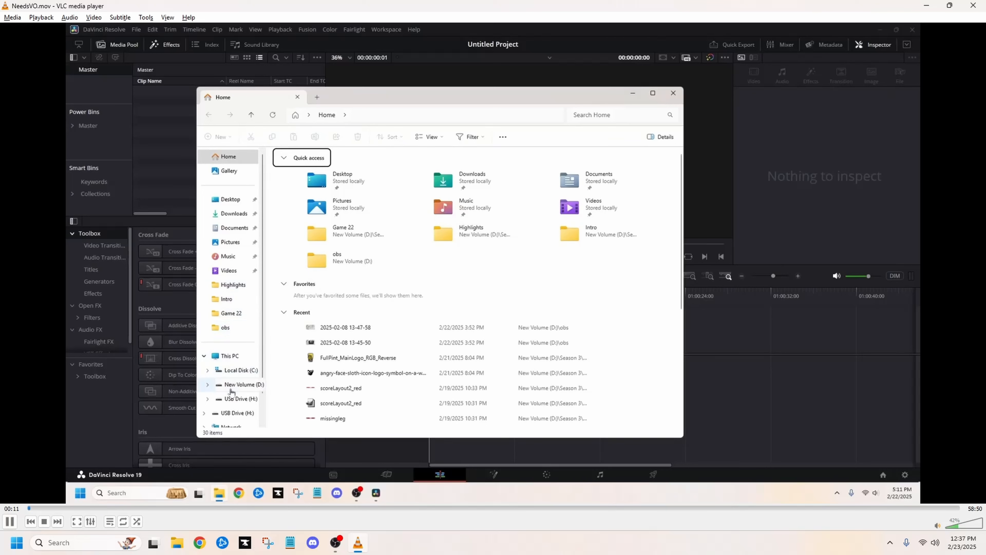
pyautogui.press('space')
pyautogui.press('space')
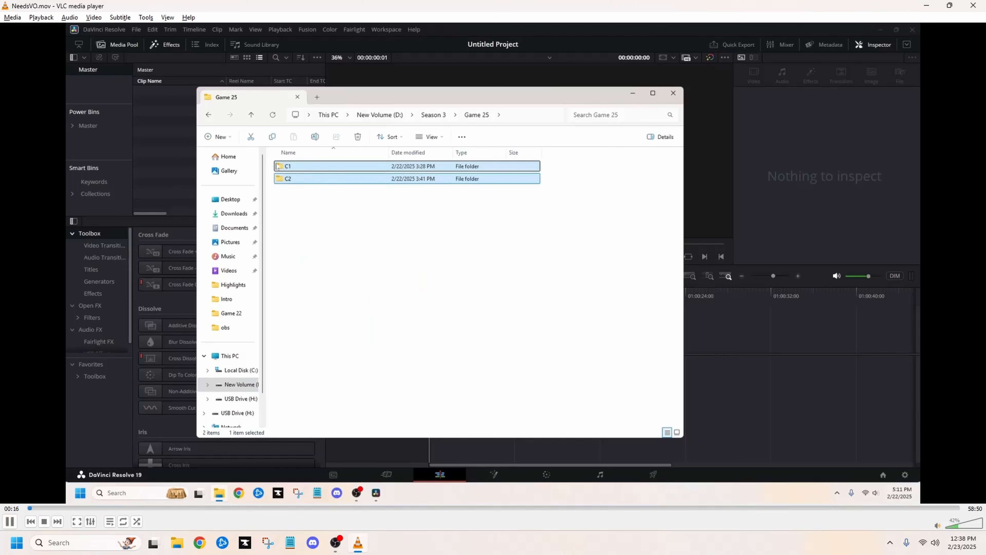
pyautogui.press('space')
pyautogui.press('space')
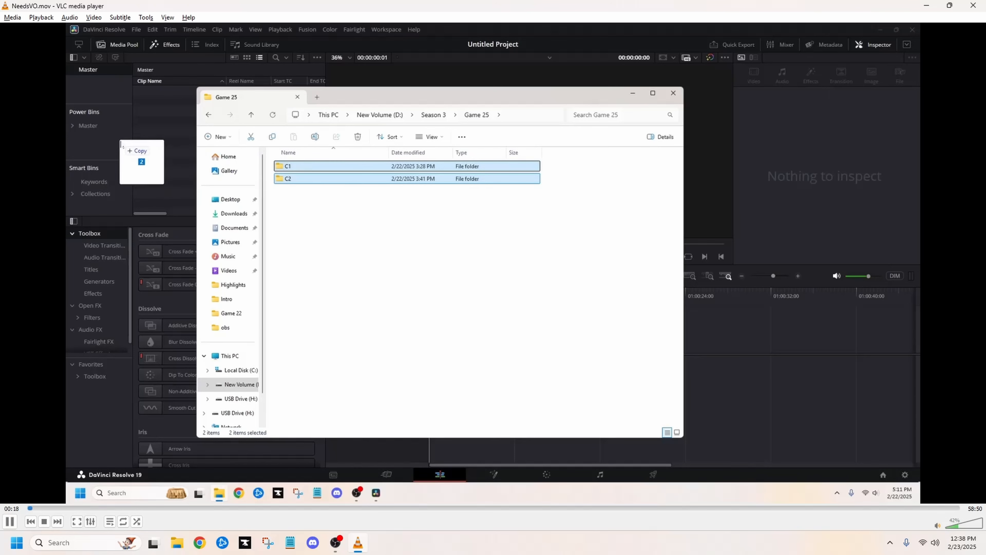
pyautogui.press('space')
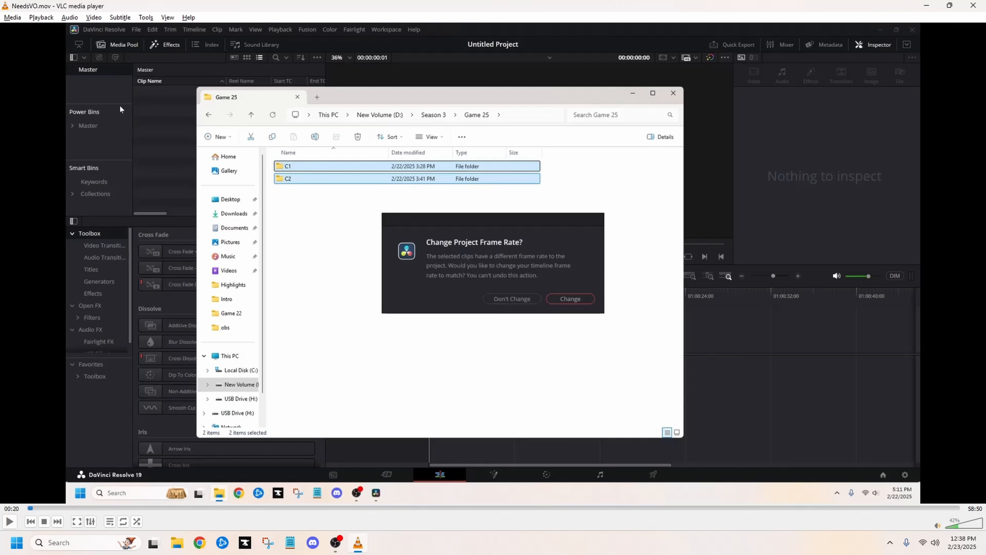
# Step: Play the recording through the C1 clips being placed on a new timeline, pausing at 00:25 and 00:35
pyautogui.press('space')
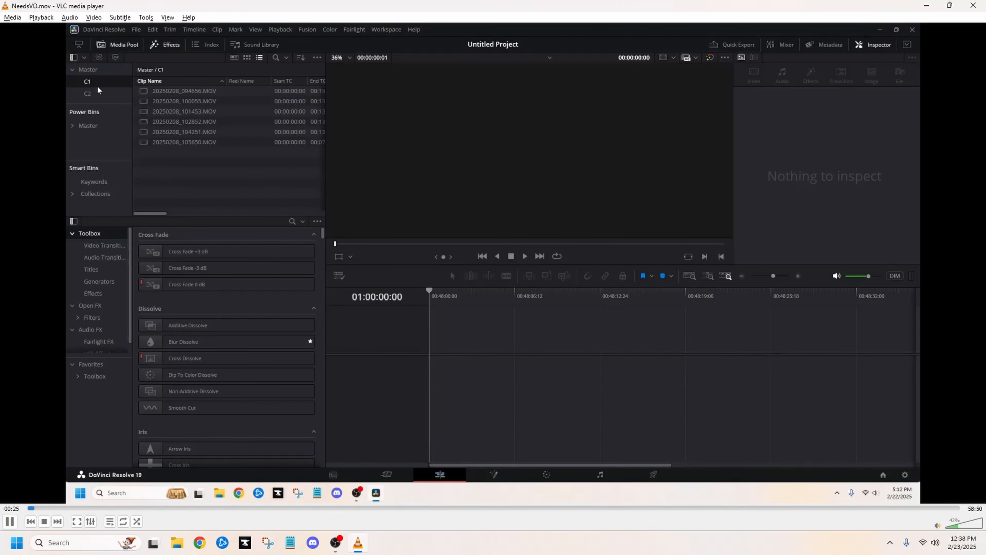
pyautogui.press('space')
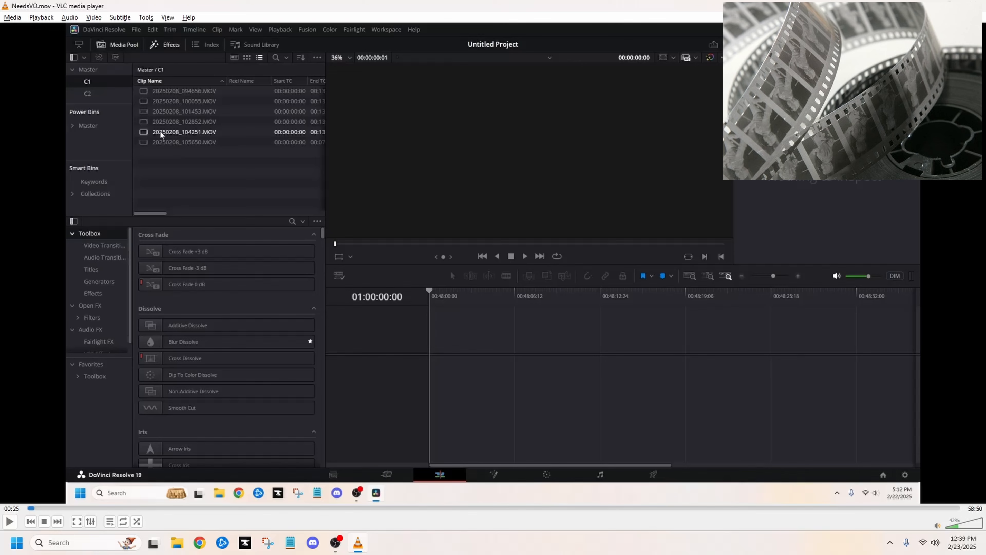
pyautogui.press('space')
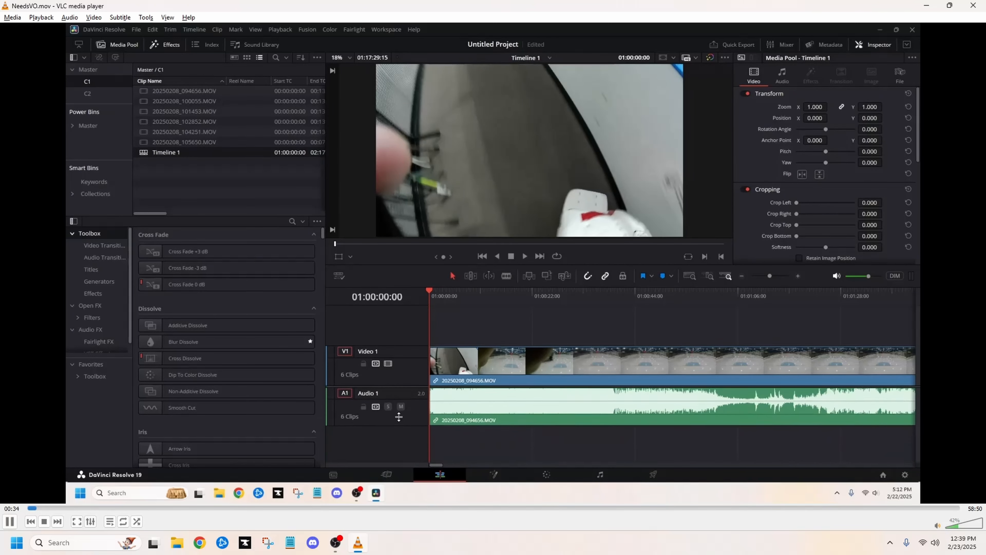
pyautogui.press('space')
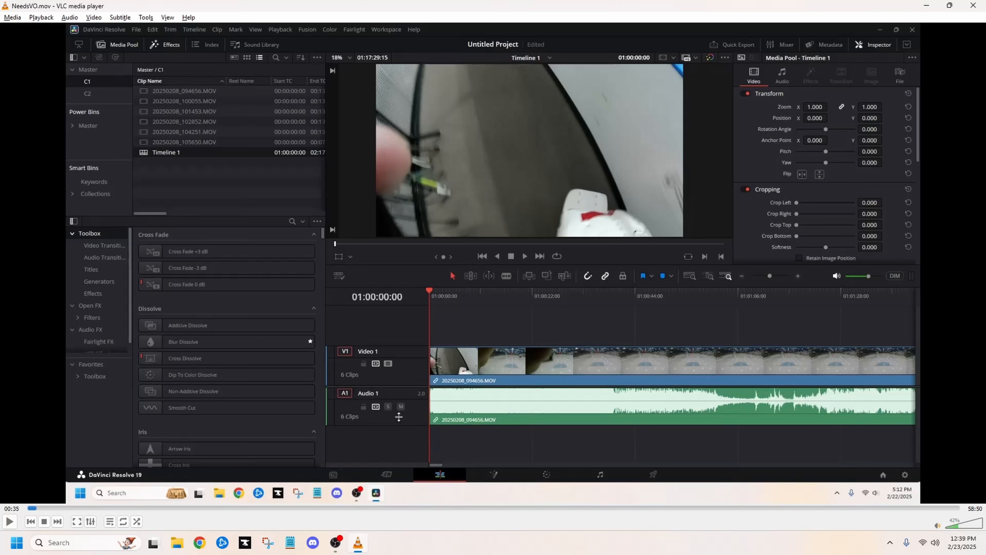
# Step: Play the recording through the C2 clips being added on the Video 2 track, pausing at 00:39 and 00:47
pyautogui.press('space')
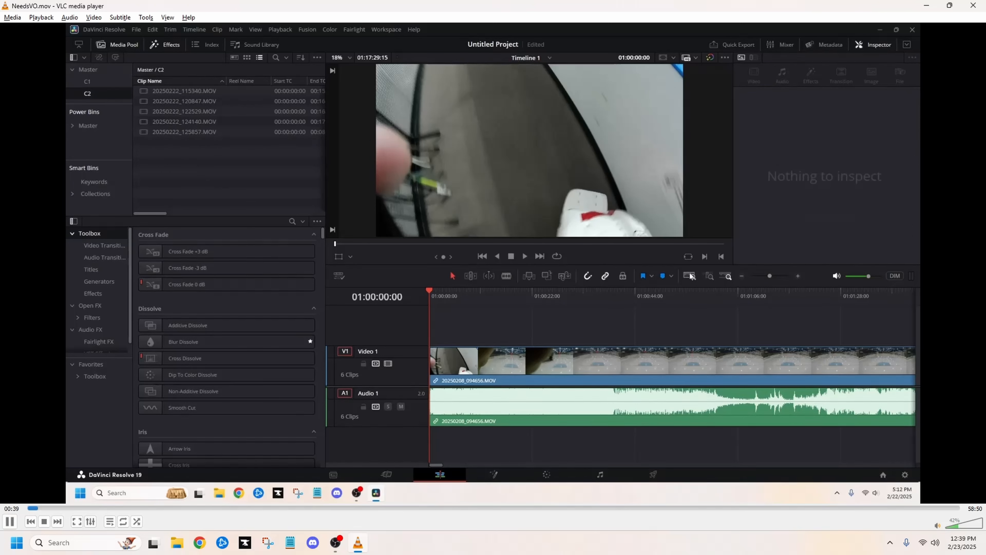
pyautogui.press('space')
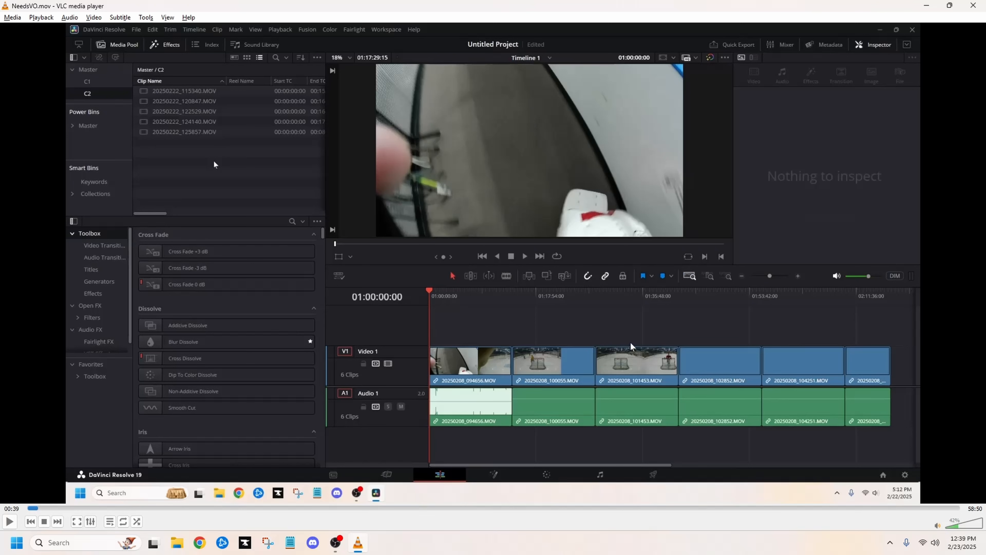
pyautogui.press('space')
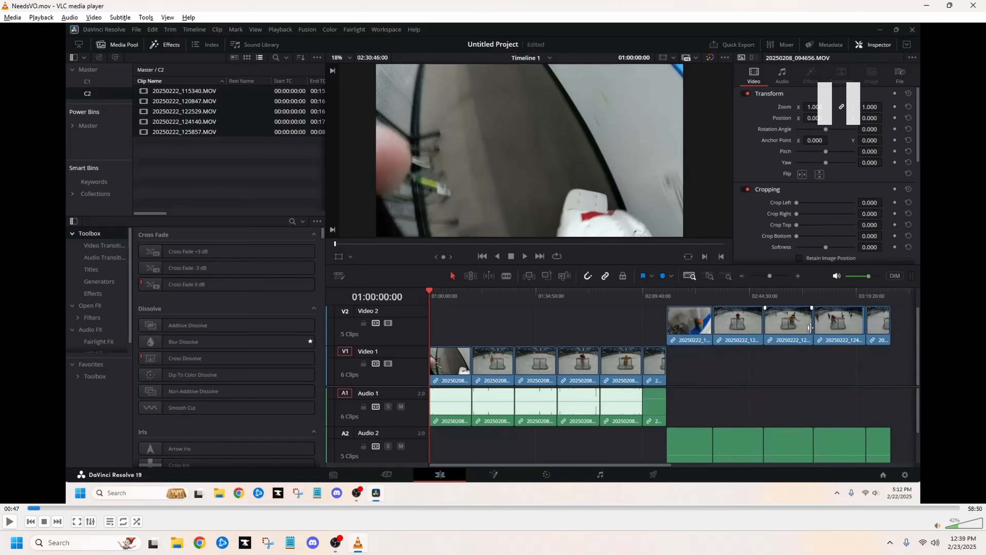
pyautogui.press('space')
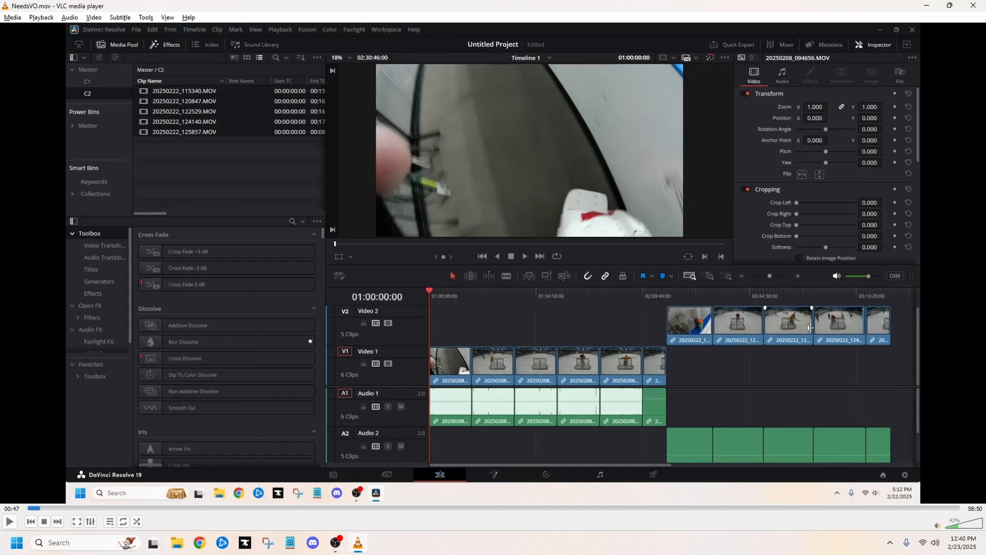
# Step: Play the recording through the zoom to the timeline's start and the first playhead movement, pausing at 01:09
pyautogui.press('space')
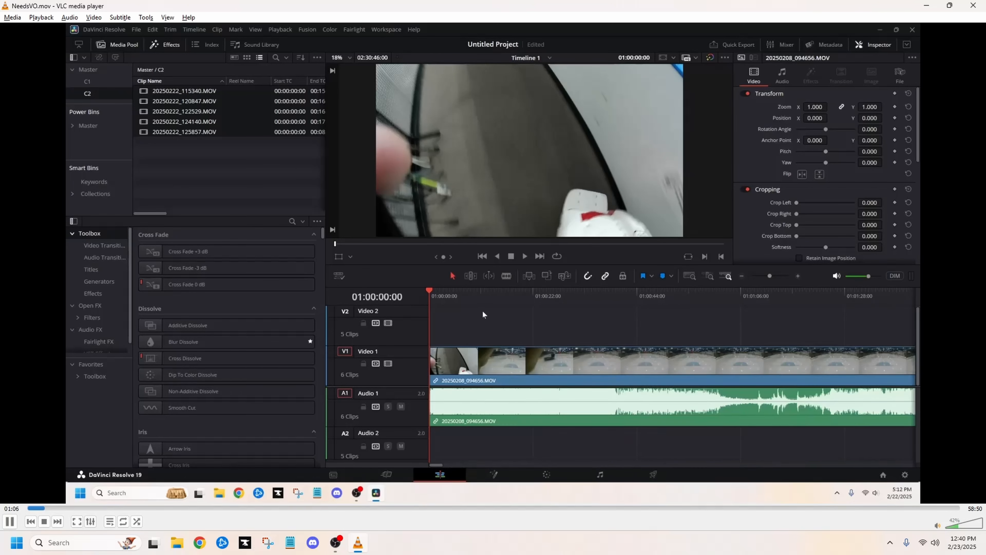
pyautogui.press('space')
pyautogui.press('space')
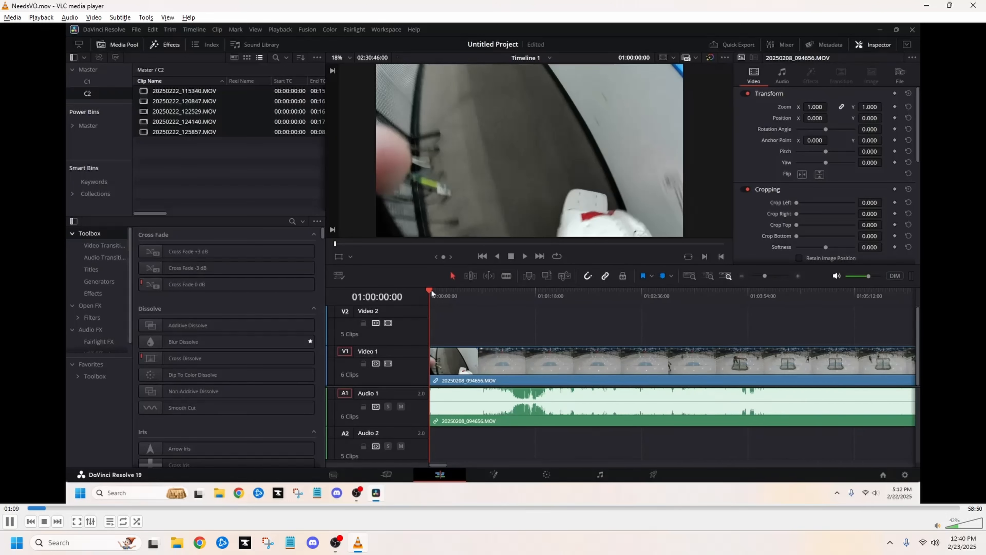
pyautogui.press('space')
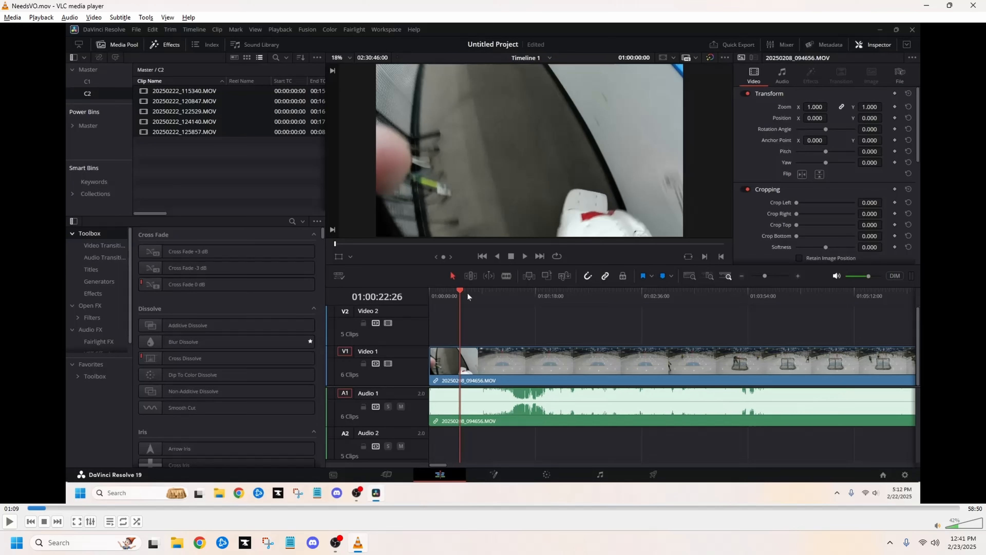
# Step: Play the recording through the scrubbing of the first C1 clip, pausing at 01:11 and 01:18
pyautogui.press('space')
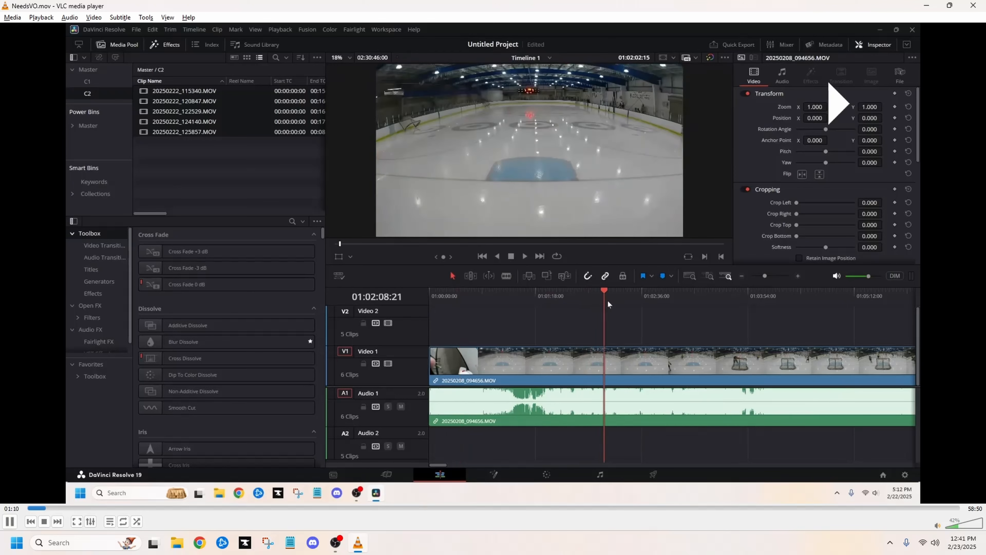
pyautogui.press('space')
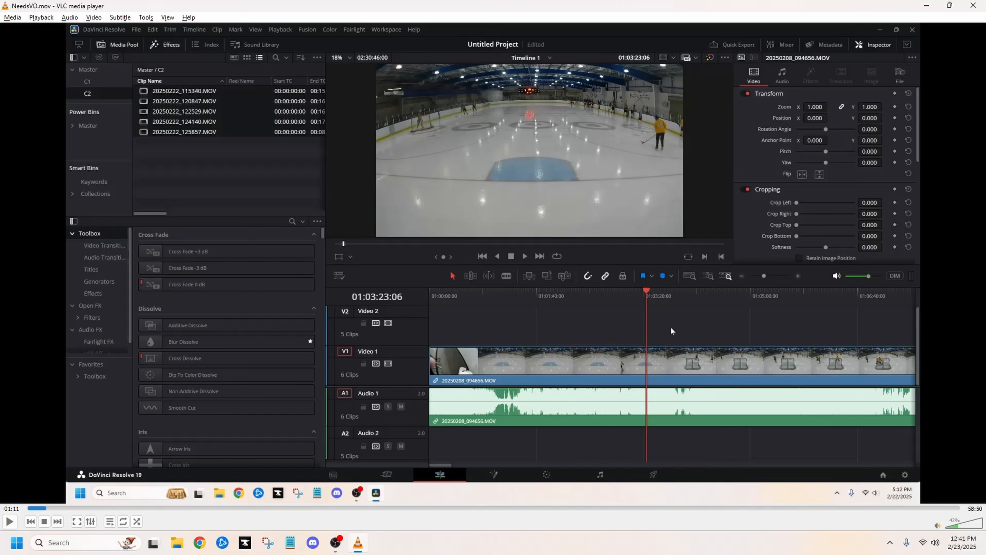
pyautogui.press('space')
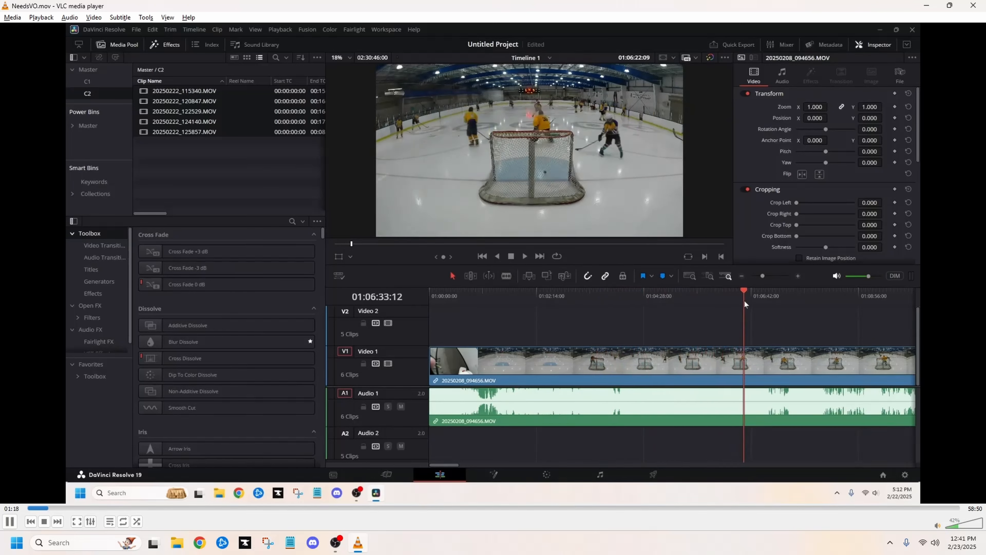
pyautogui.press('space')
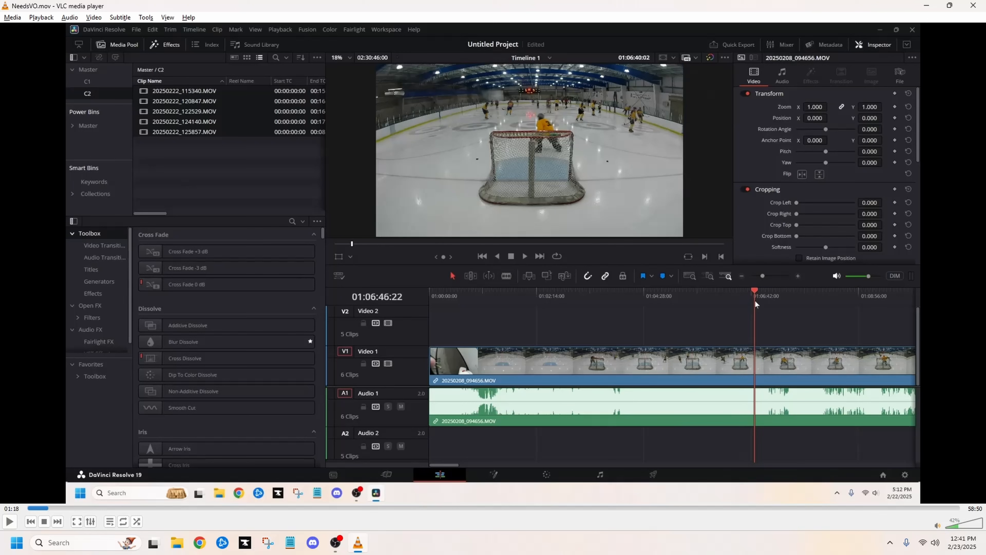
# Step: Play the recording in stages through the enlarged viewer, the search for the cut point and the removal of the pregame footage
pyautogui.press('space')
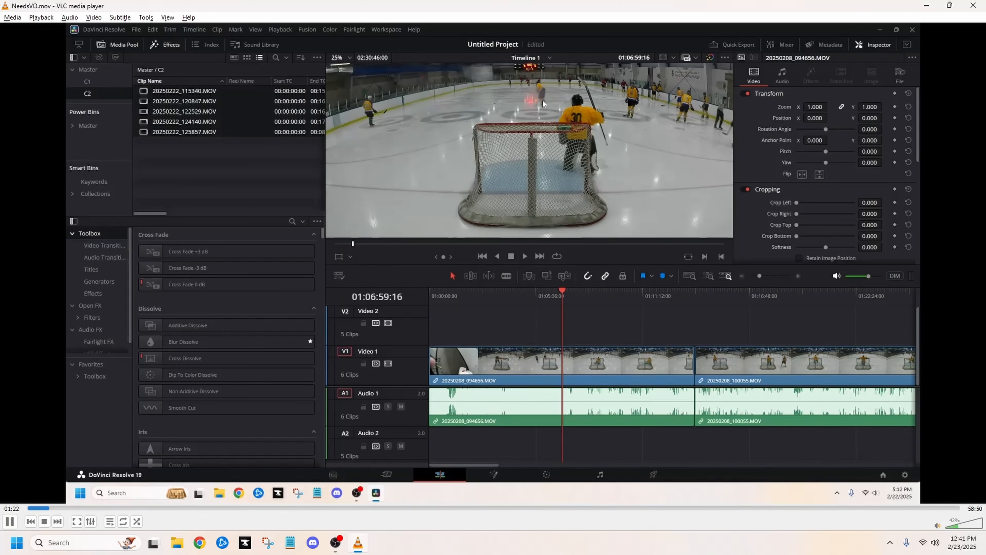
pyautogui.press('space')
pyautogui.press('space')
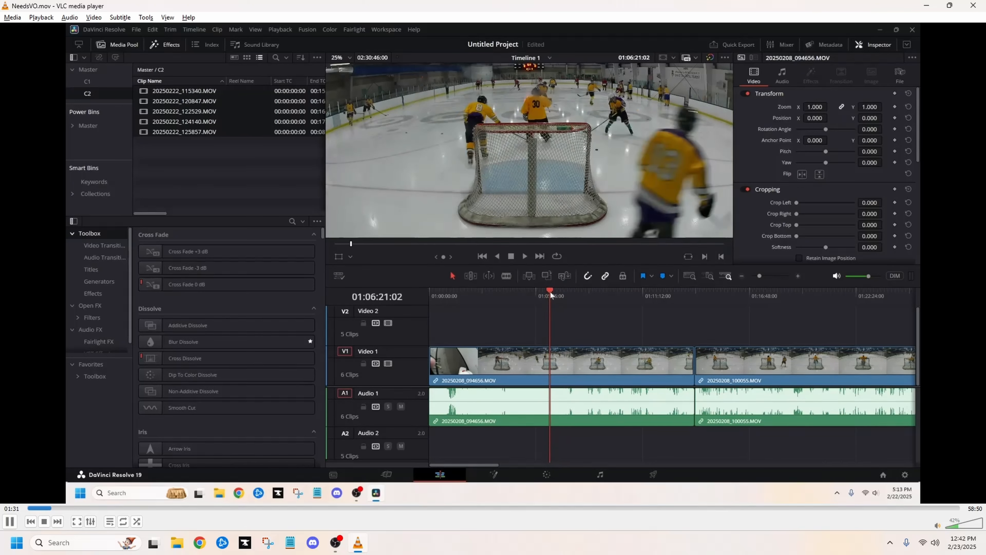
pyautogui.press('space')
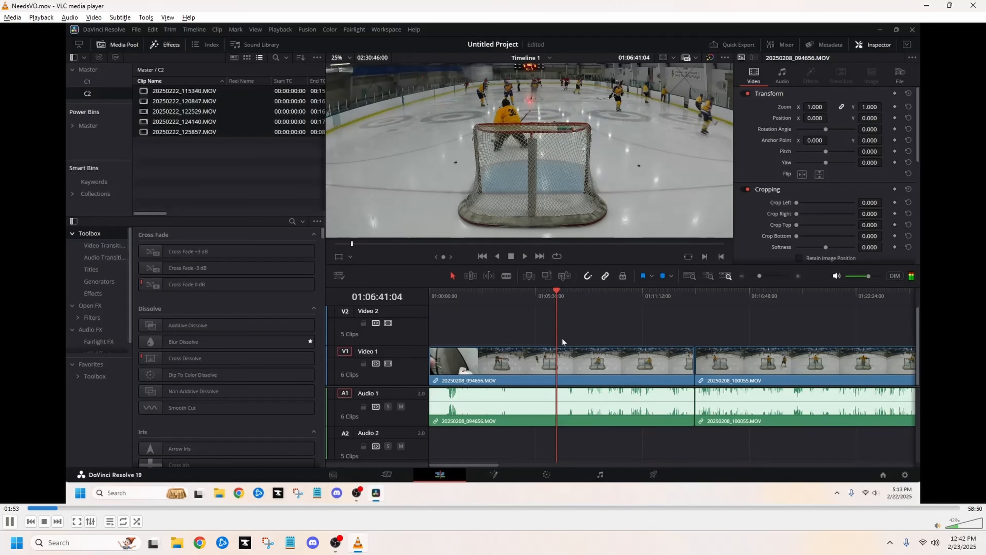
pyautogui.press('space')
pyautogui.press('space')
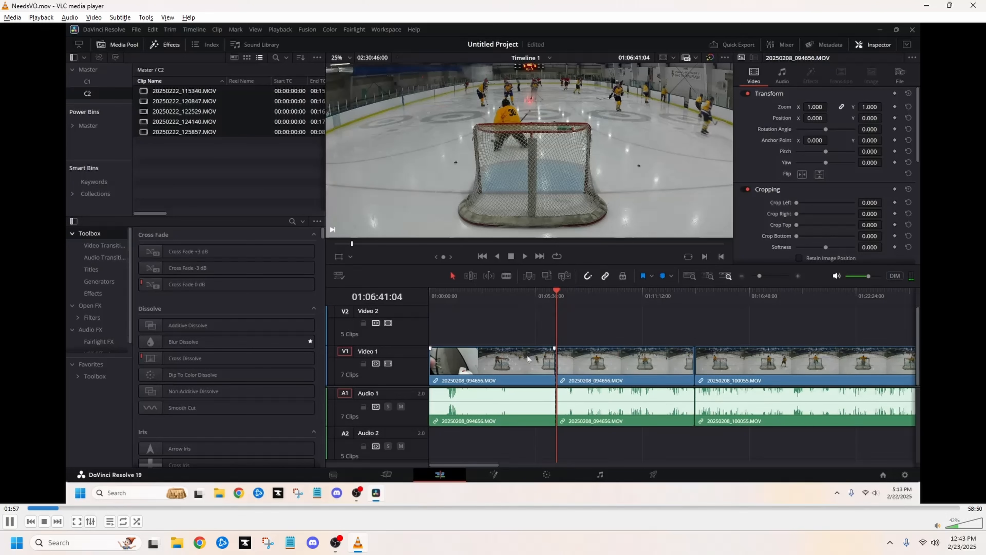
pyautogui.press('space')
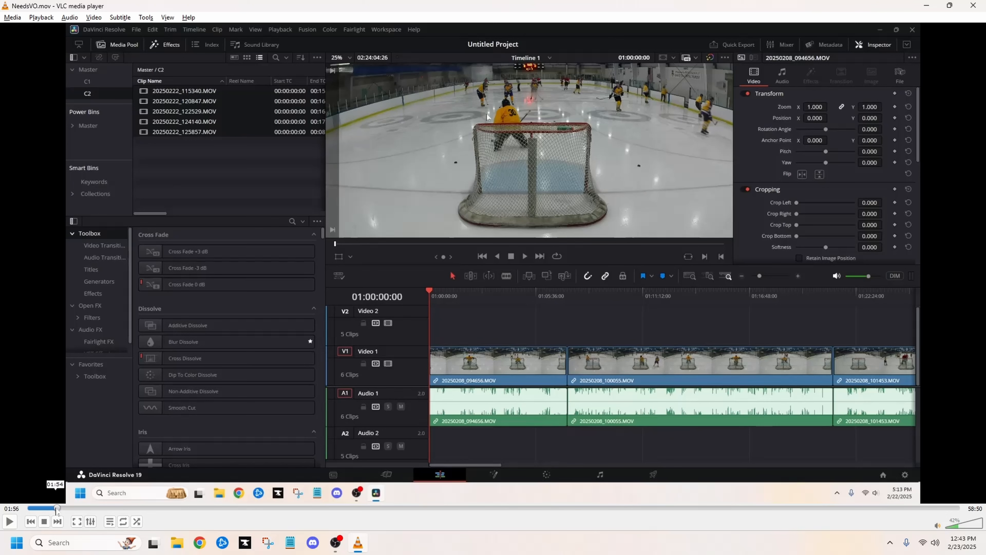
# Step: Rewind the recording to about 01:44 and replay the splitting and deletion of the opening footage, pausing at 02:00
pyautogui.click(54, 508)
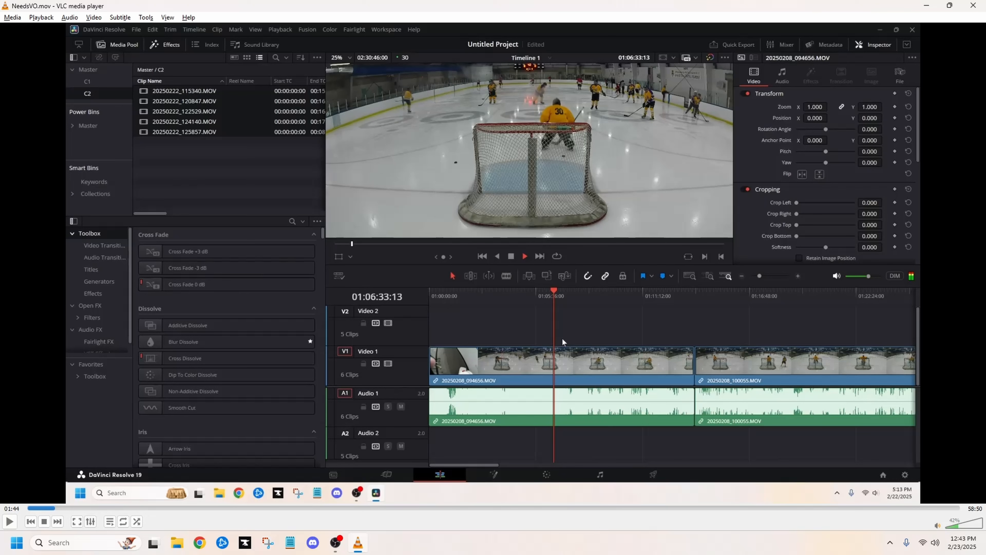
pyautogui.press('space')
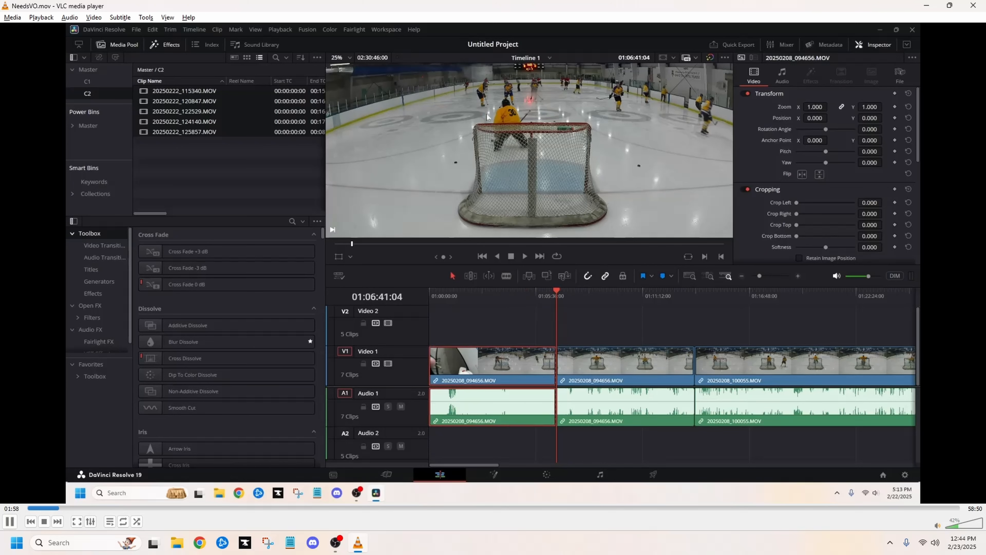
pyautogui.press('space')
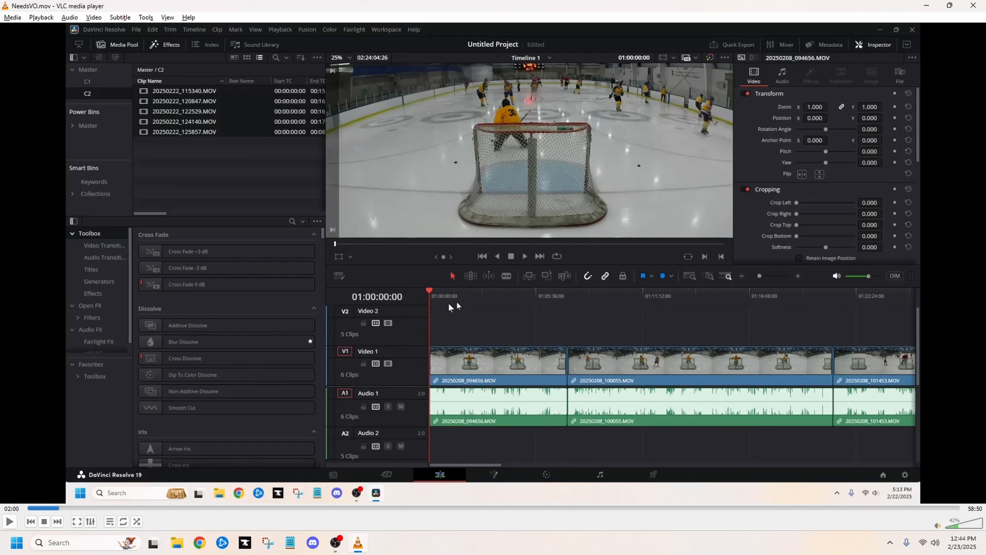
# Step: Play the recording through the creation of compound clip C1P1 and the scrubbing of clip 20250208_101453.MOV, pausing at 02:42, 02:48 and 03:19
pyautogui.press('space')
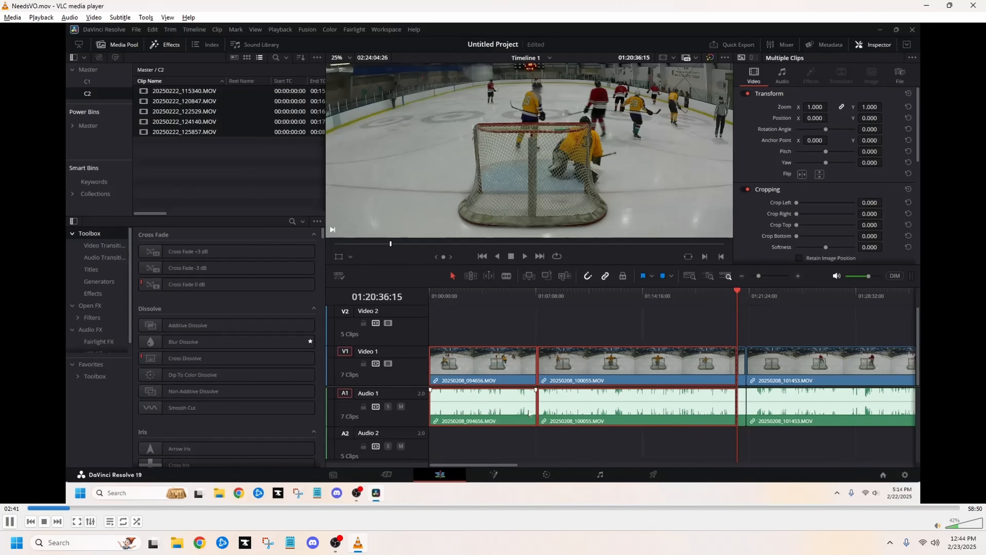
pyautogui.press('space')
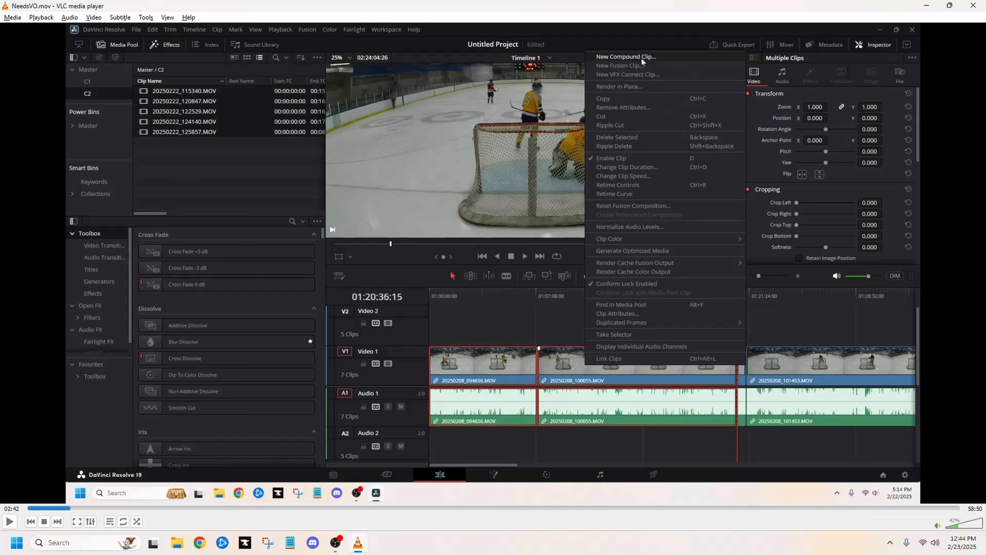
pyautogui.press('space')
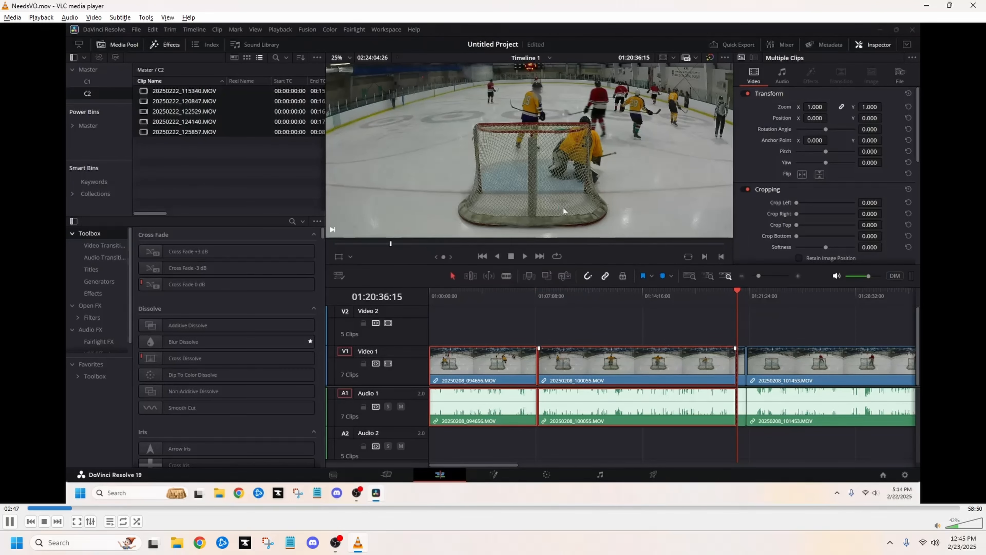
pyautogui.press('space')
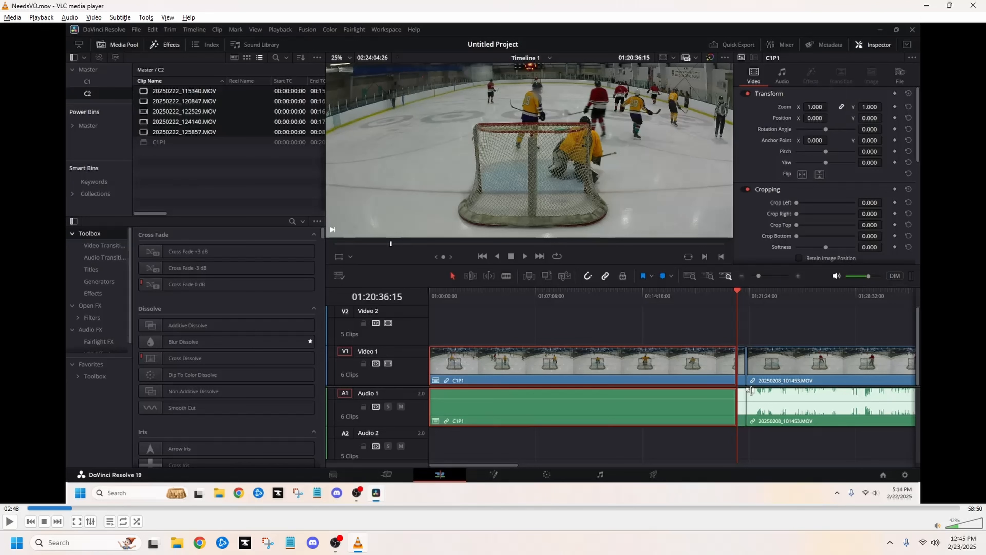
pyautogui.press('space')
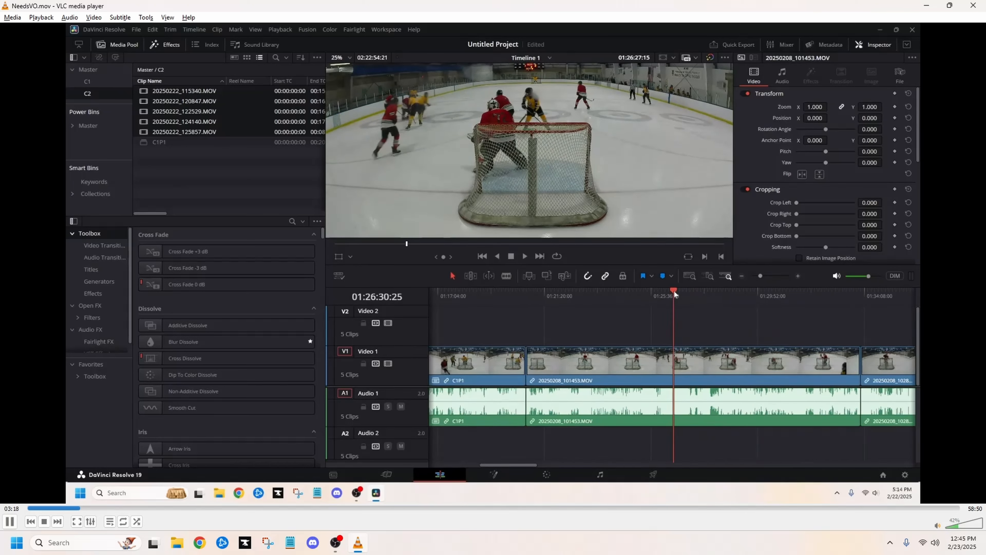
pyautogui.press('space')
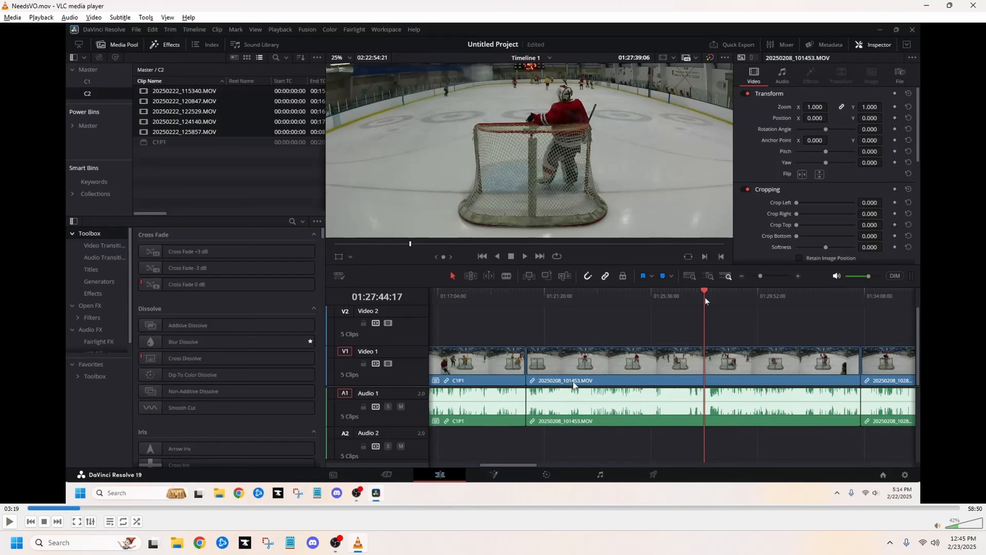
# Step: Play the recording through the creation of compound clips C1P2 to C2P3, pausing at 05:54 during the scrubbing of 20250222_120847.MOV
pyautogui.press('space')
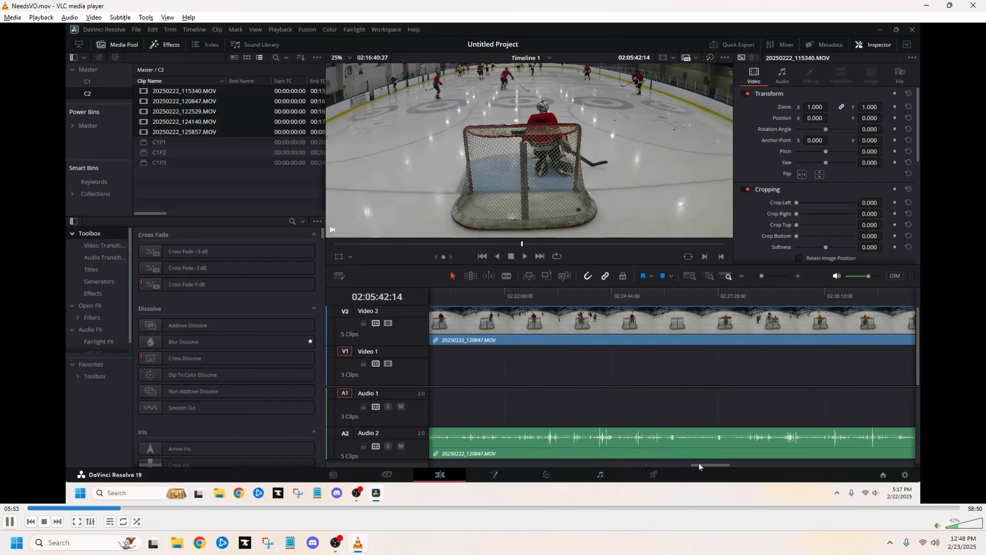
pyautogui.press('space')
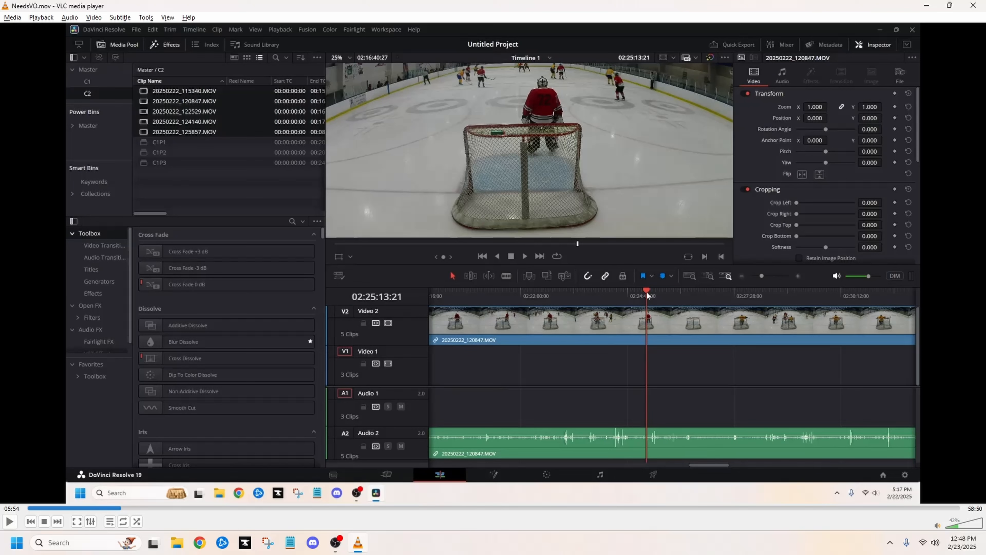
pyautogui.press('space')
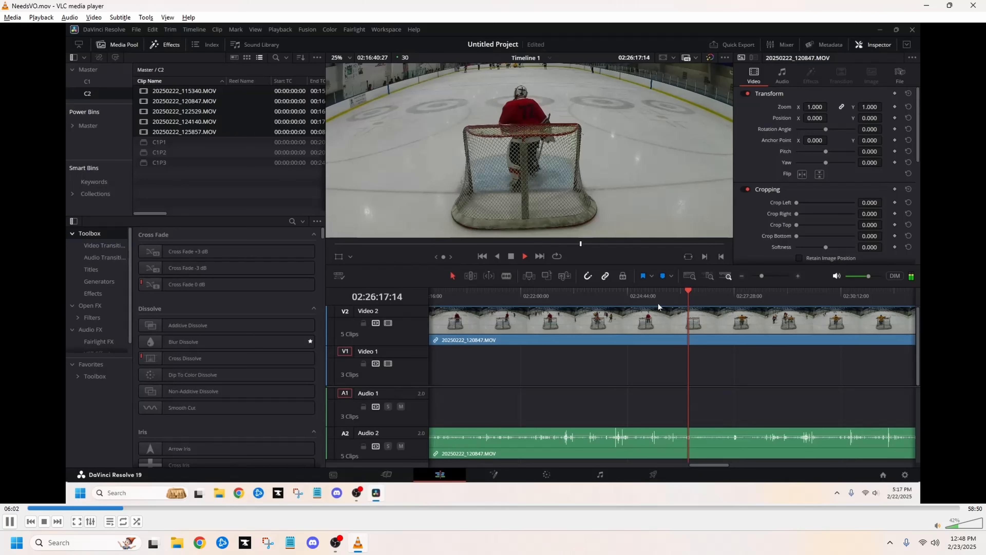
pyautogui.hotkey('ctrl', 'b')
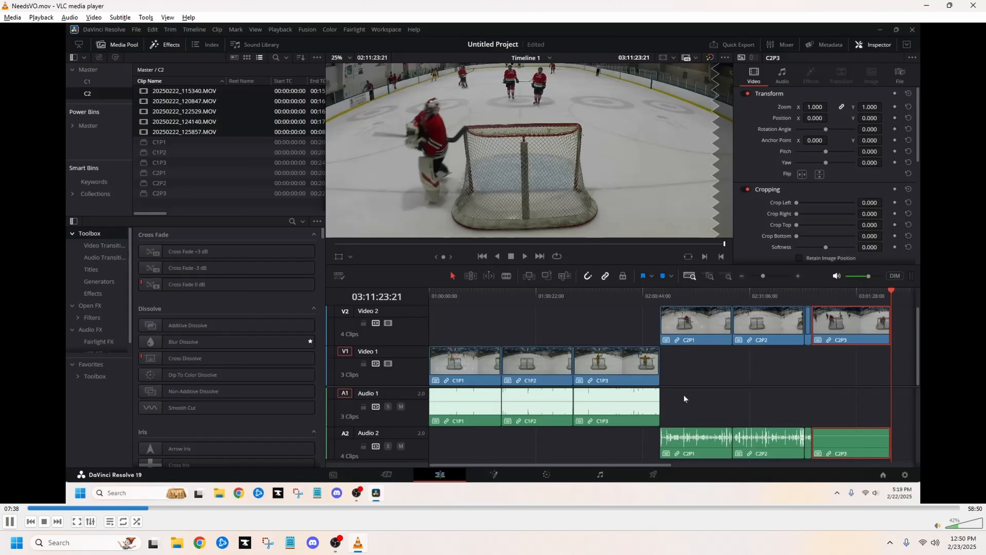
# Step: Play the recording through the removal of the leftover footage between C2P2 and C2P3, pausing around 07:38 and 08:43
pyautogui.press('space')
pyautogui.press('space')
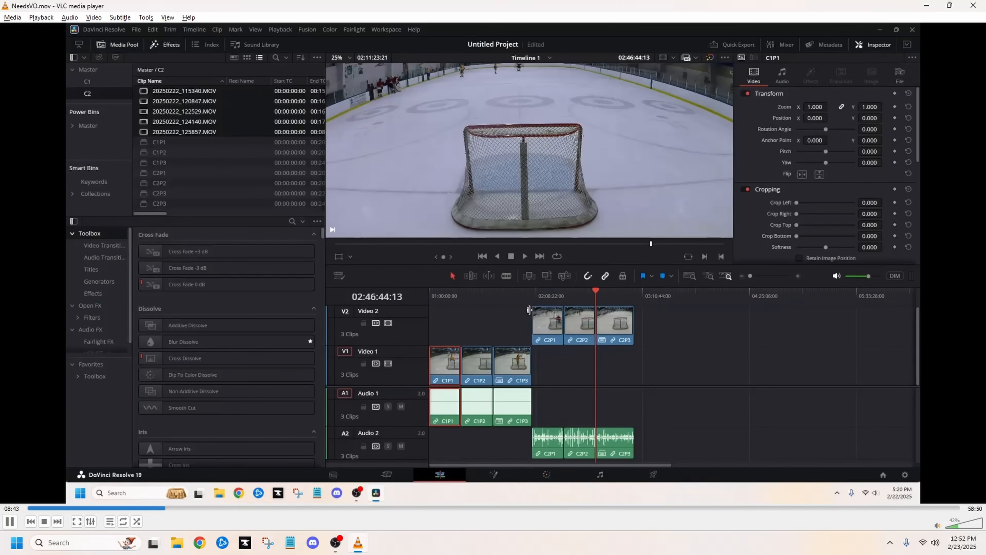
pyautogui.press('space')
pyautogui.press('space')
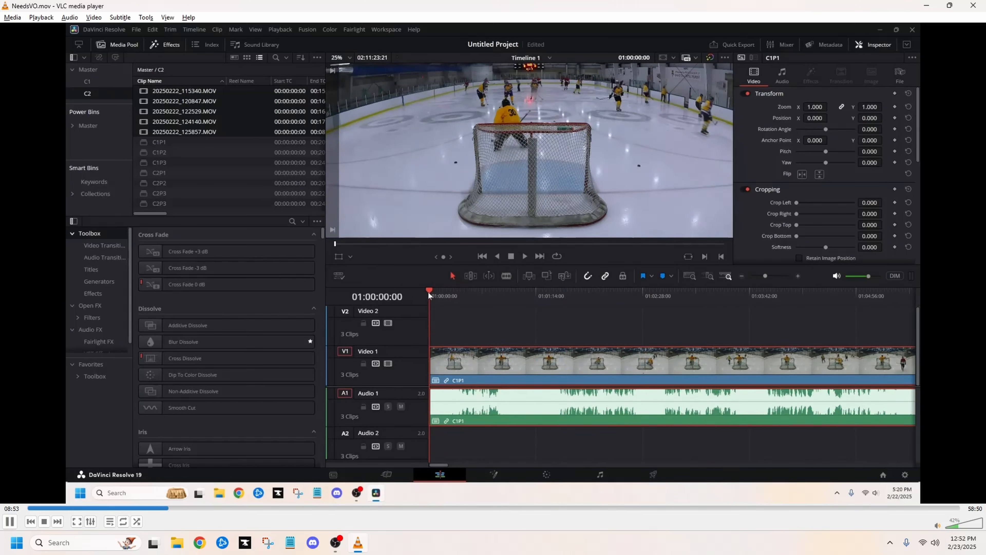
# Step: Play the recording through the scrubbing and removal of the start of C1P1, pausing around 08:53 and at 09:02 and 09:12
pyautogui.press('space')
pyautogui.press('space')
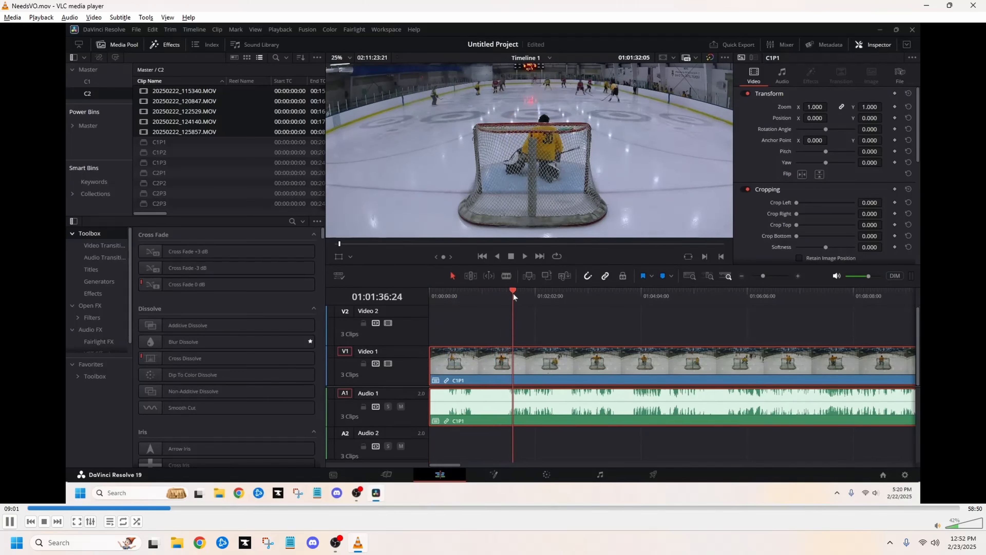
pyautogui.press('space')
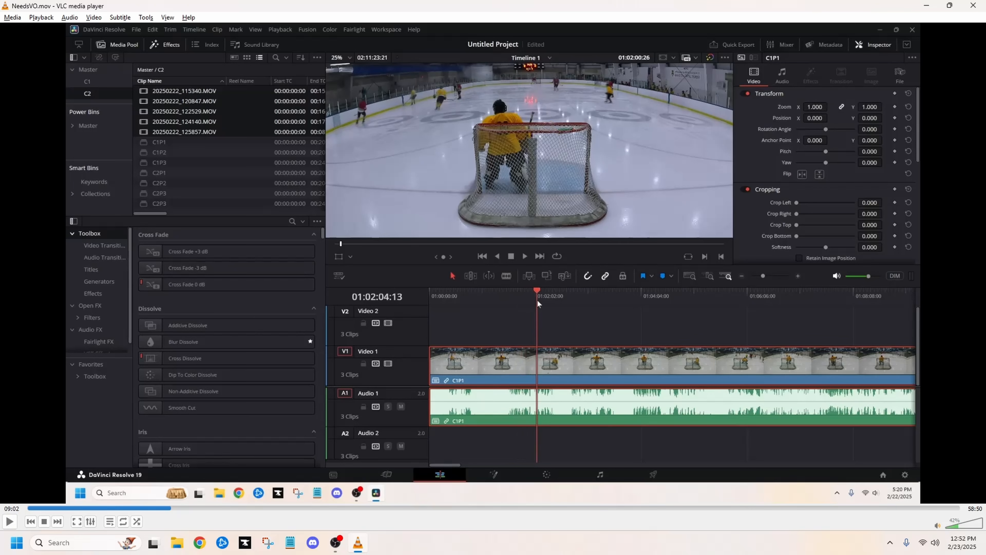
pyautogui.press('space')
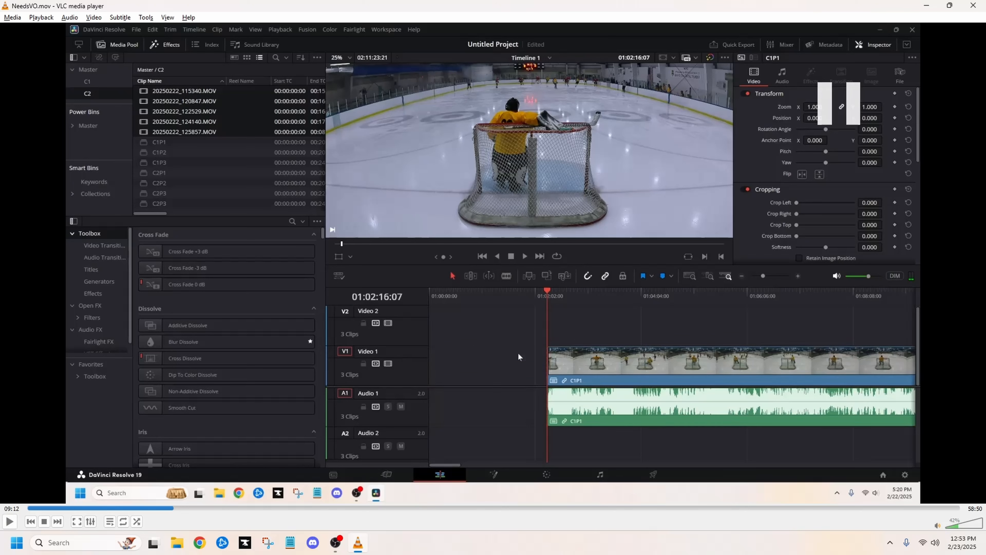
pyautogui.press('space')
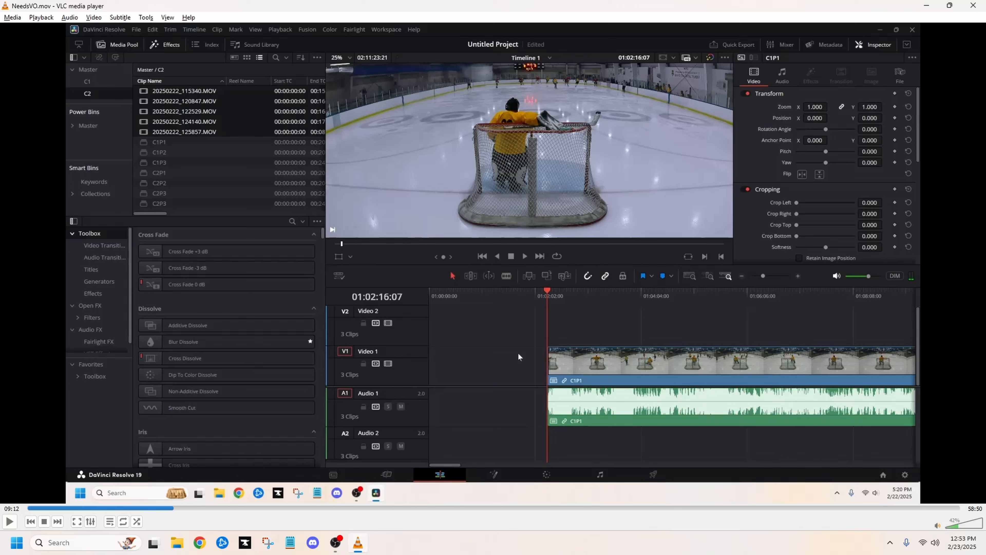
# Step: Play the recording through the trimming of C1P1 into short segments, pausing at 09:32, 09:59 and about 10:22
pyautogui.press('space')
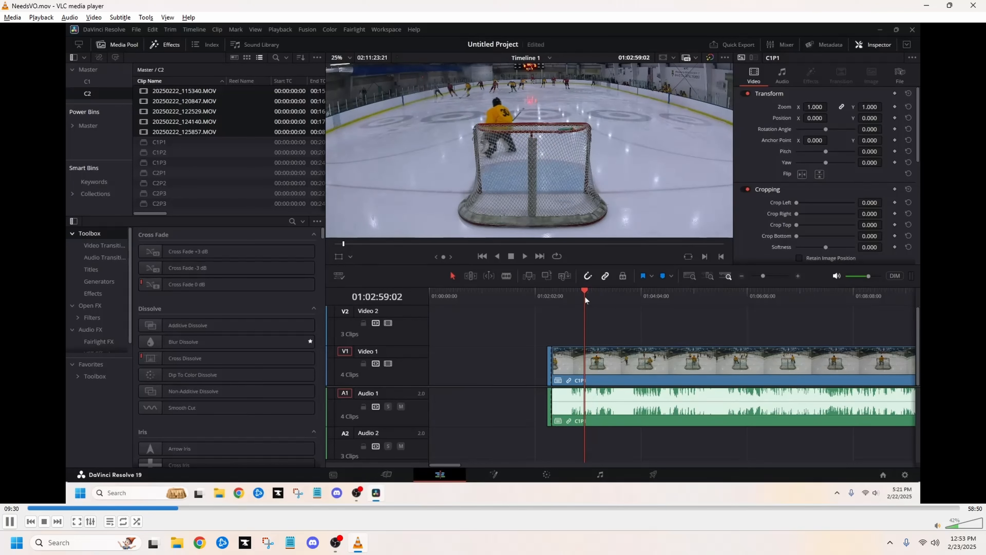
pyautogui.press('space')
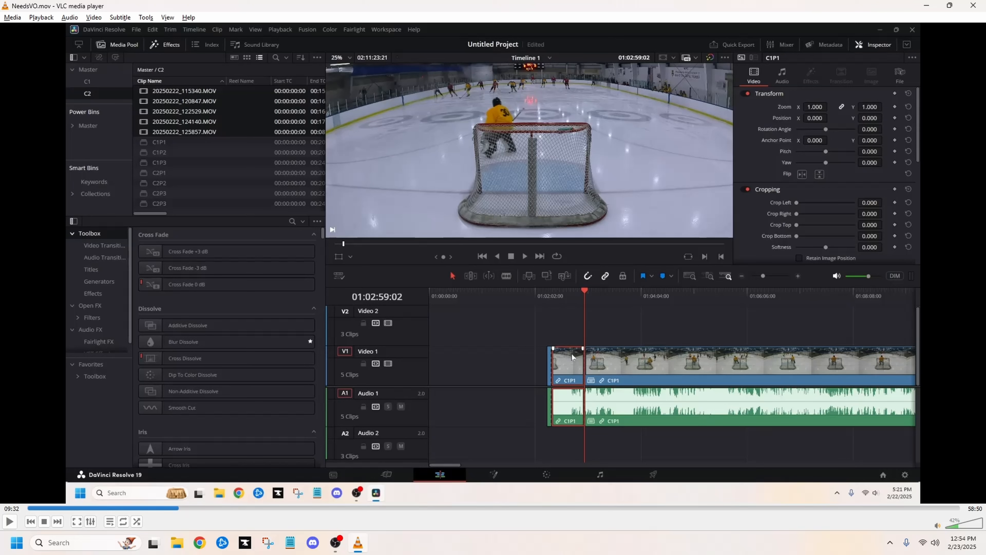
pyautogui.press('space')
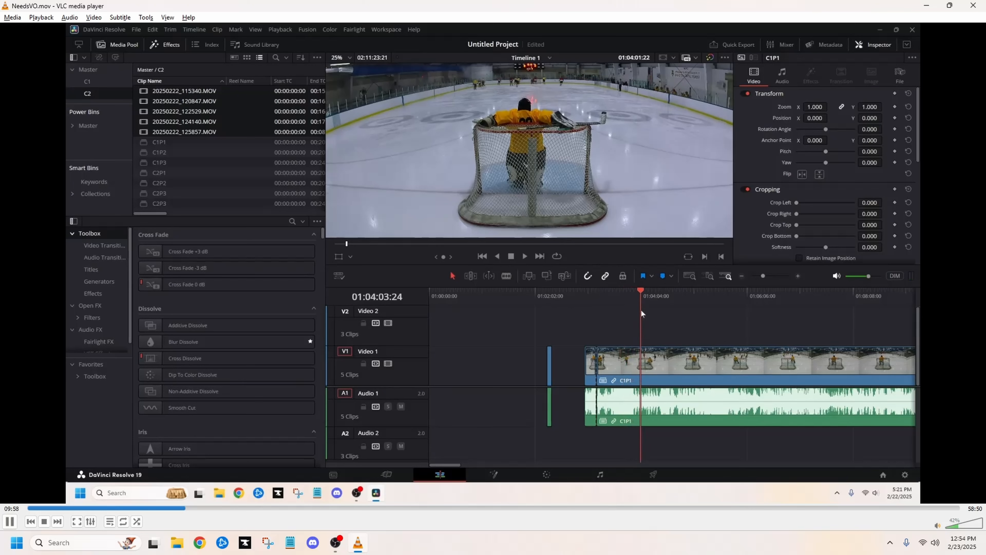
pyautogui.press('space')
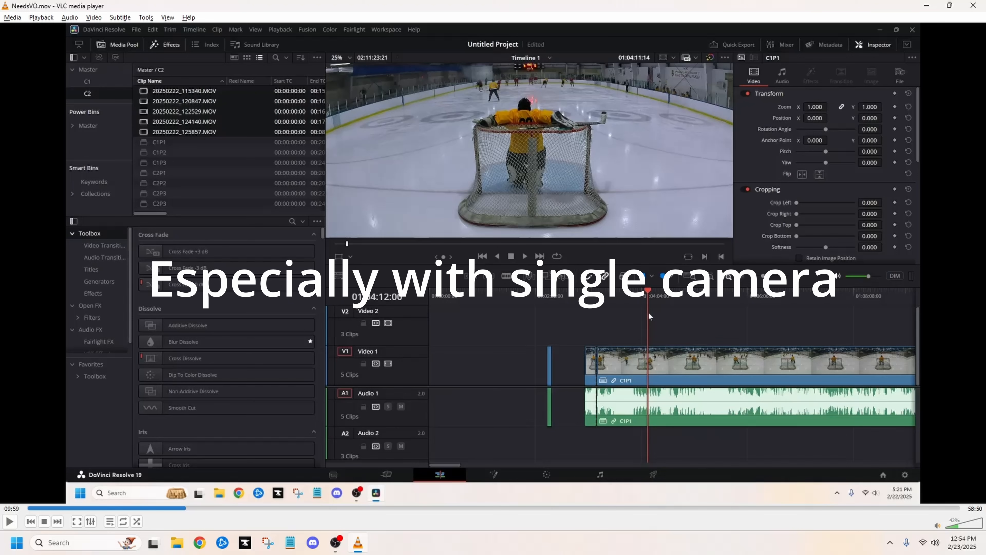
pyautogui.press('space')
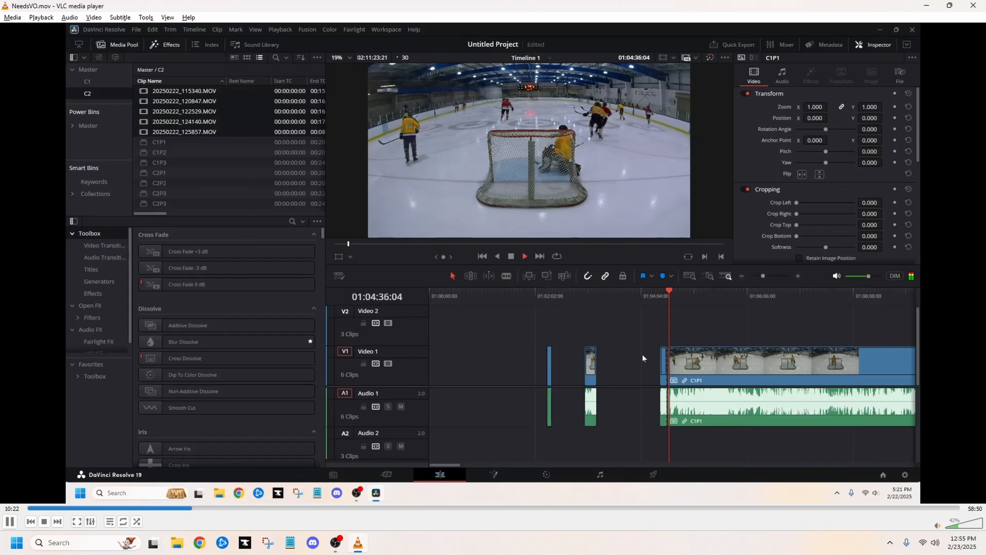
pyautogui.press('space')
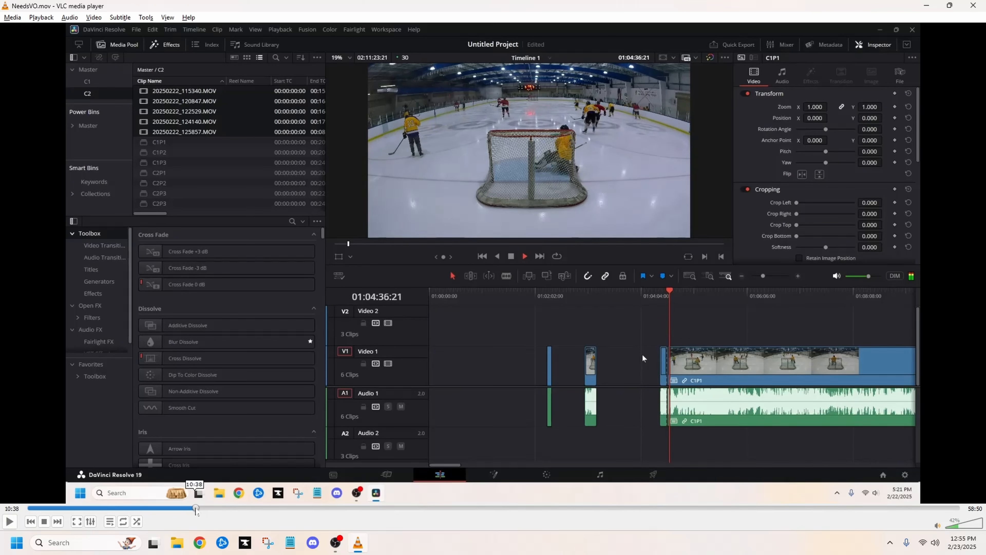
# Step: Skip the recording ahead to 19:10 and play the trimming of the end of C1P1, pausing at 19:13, 19:30 and 20:00
pyautogui.moveTo(194, 509); pyautogui.dragTo(352, 512)
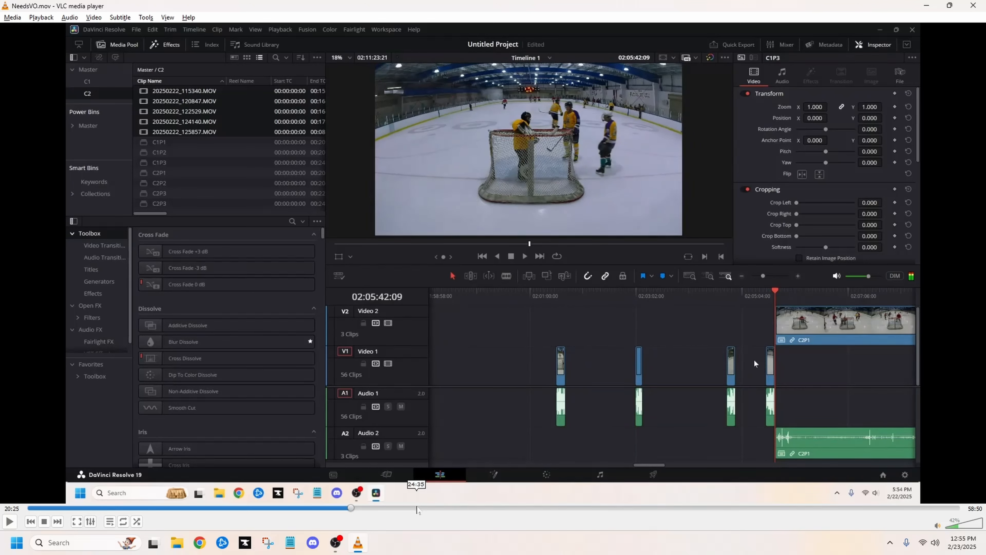
pyautogui.moveTo(351, 511); pyautogui.dragTo(331, 512)
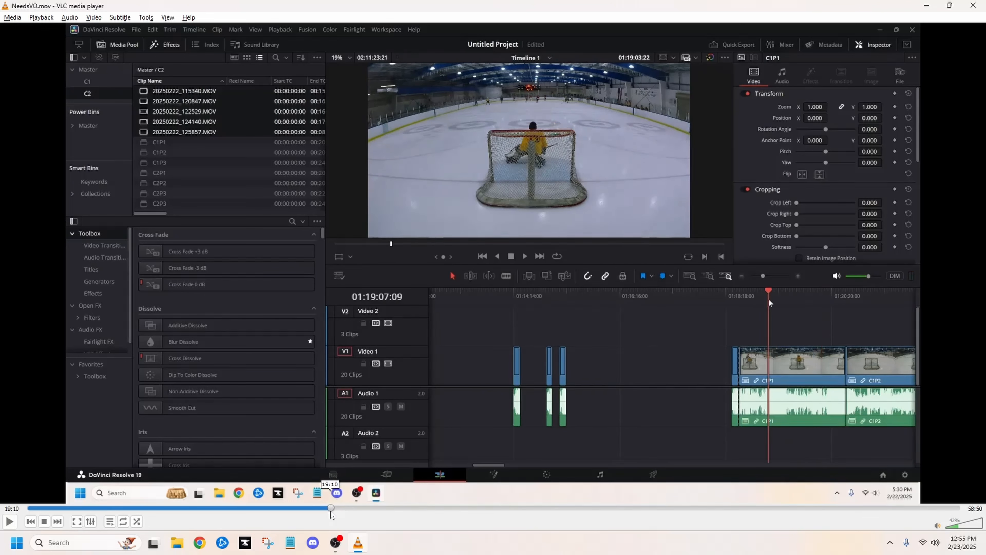
pyautogui.press('space')
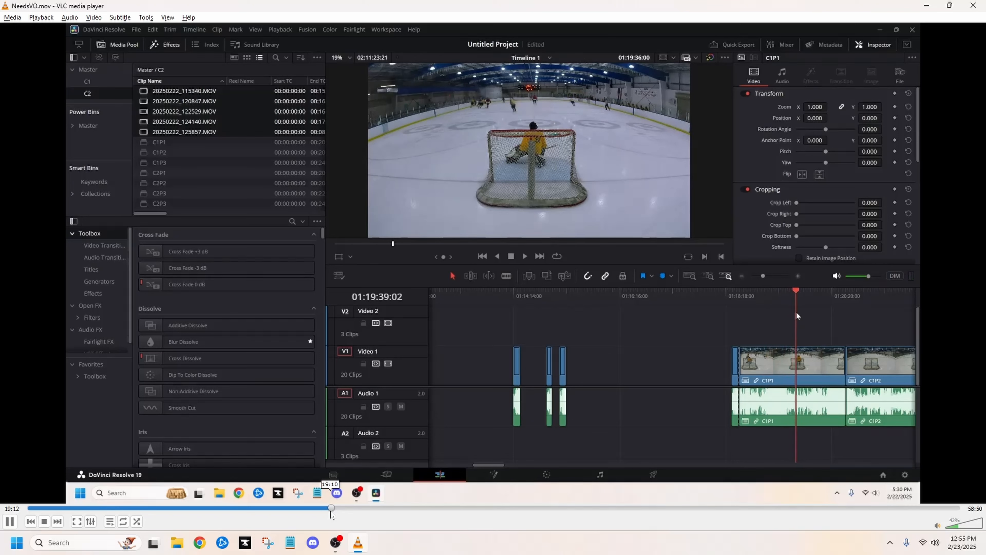
pyautogui.press('space')
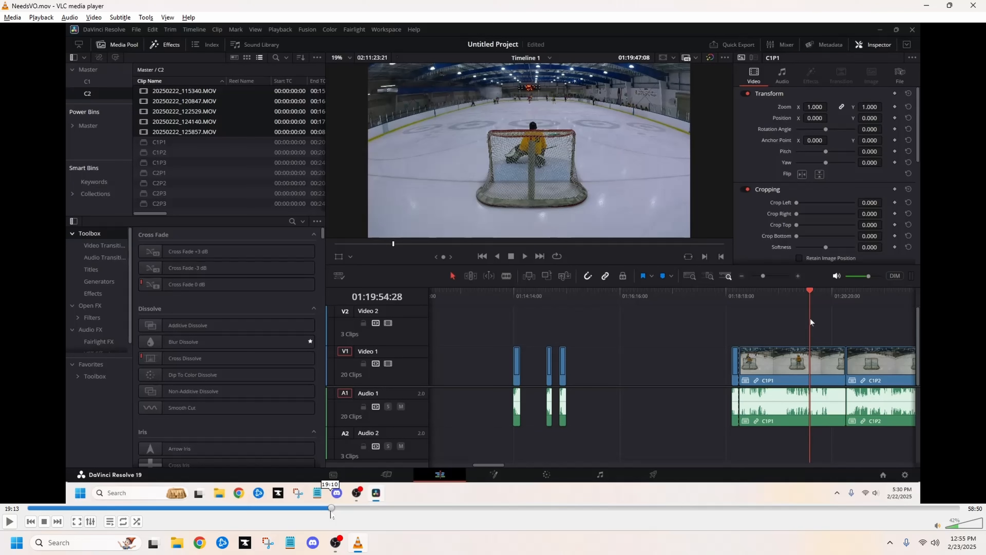
pyautogui.press('space')
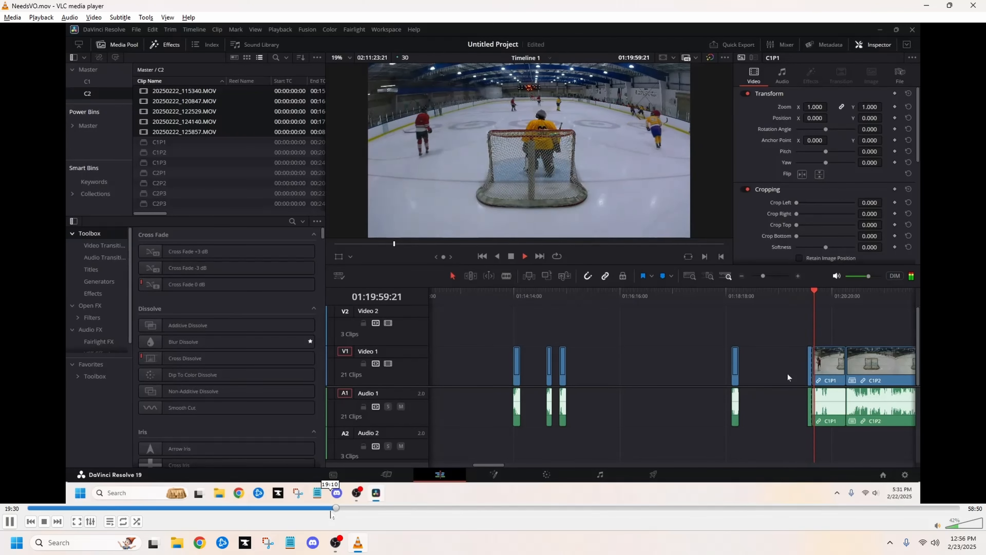
pyautogui.press('space')
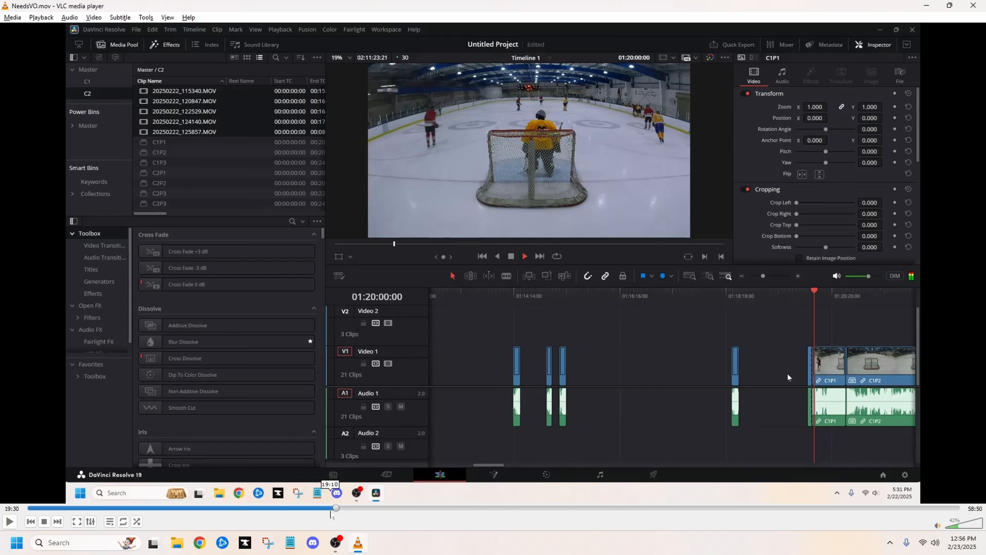
pyautogui.press('space')
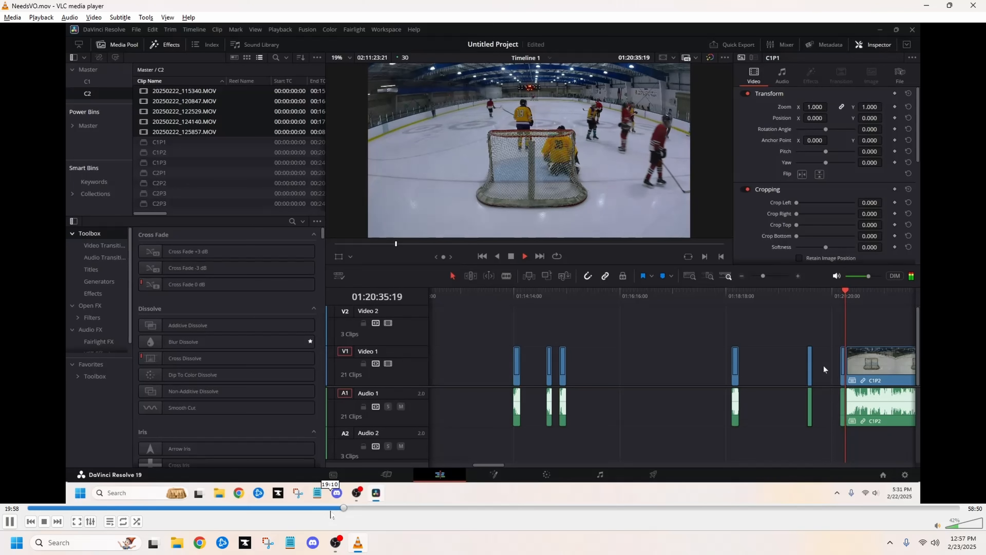
pyautogui.press('space')
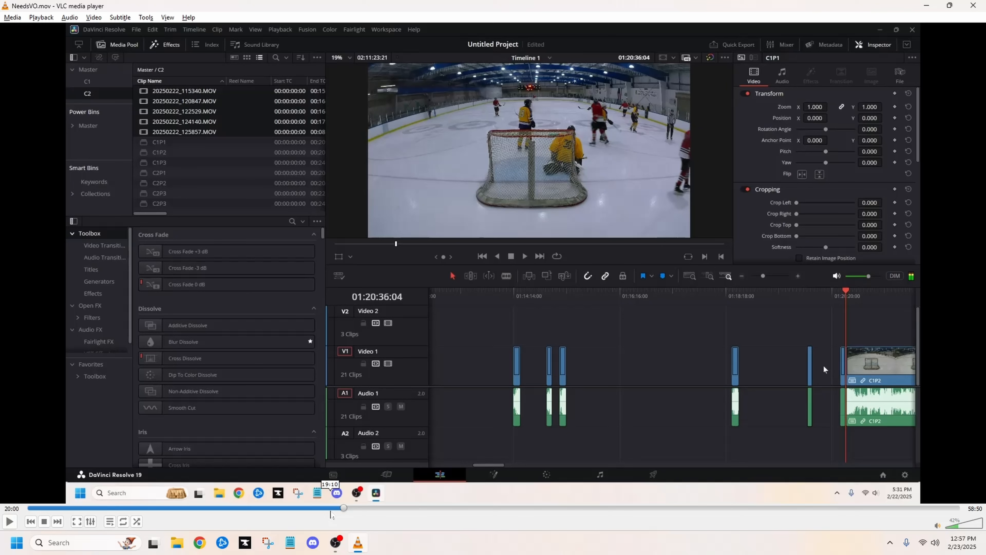
# Step: Play the recording through the cutting of the last C1P3 segment, pausing at 20:08, 20:14 and 20:24
pyautogui.press('space')
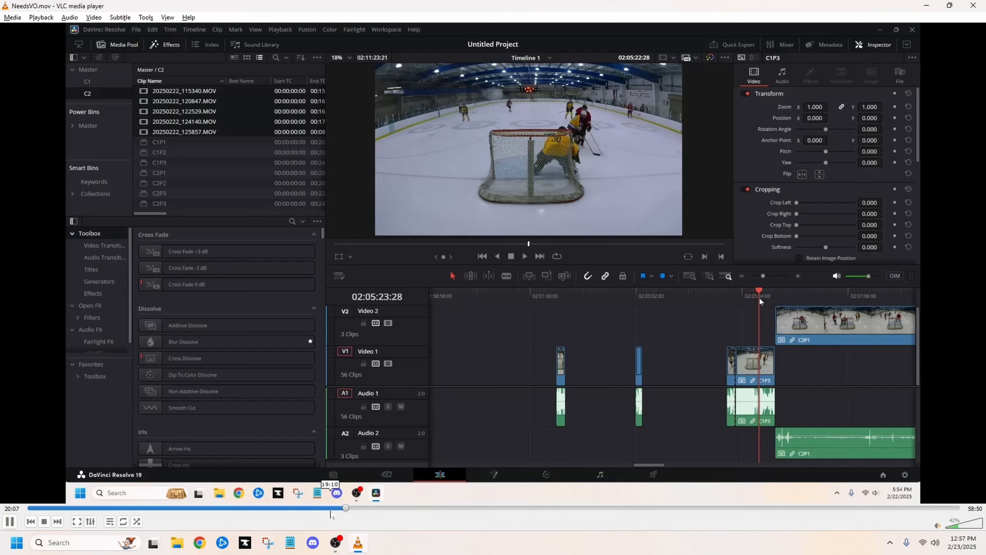
pyautogui.press('space')
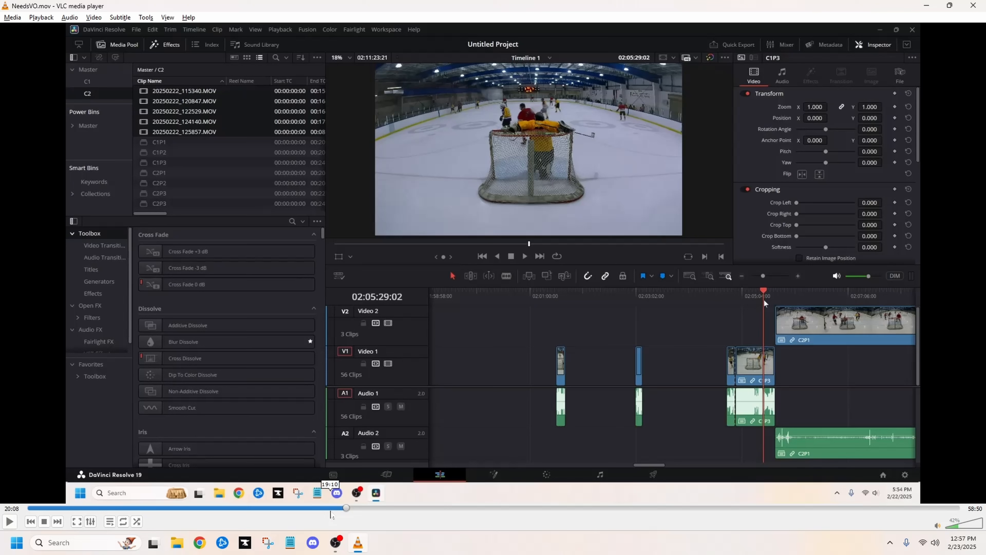
pyautogui.press('space')
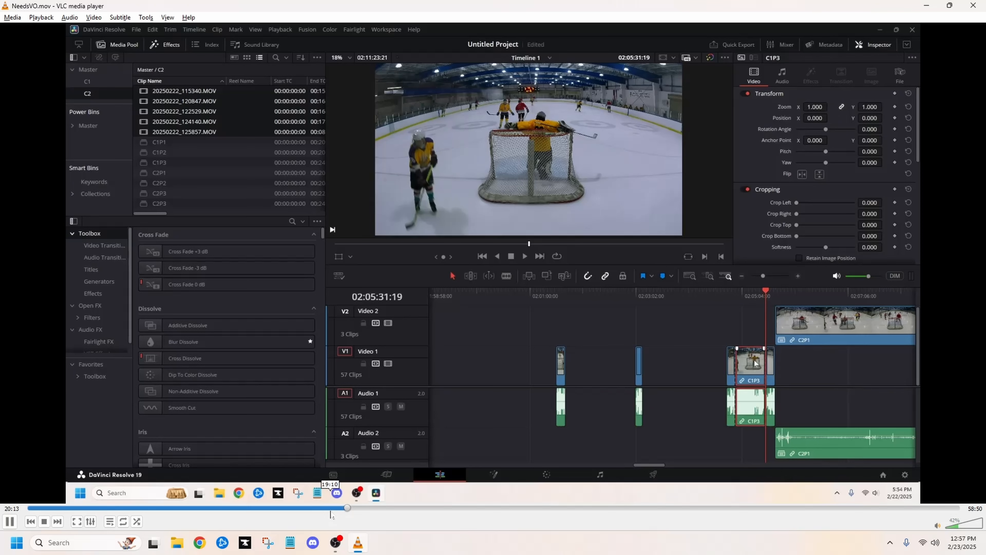
pyautogui.press('space')
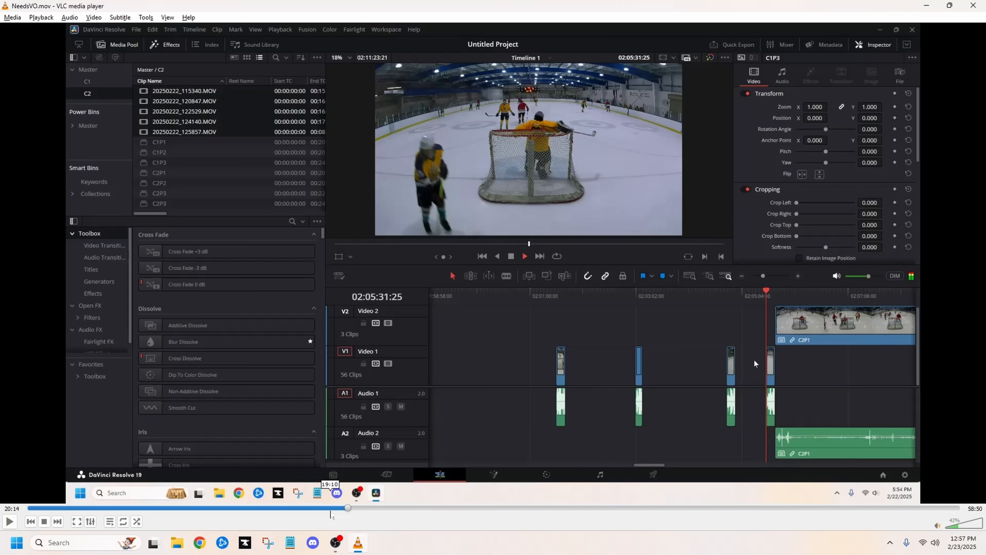
pyautogui.press('space')
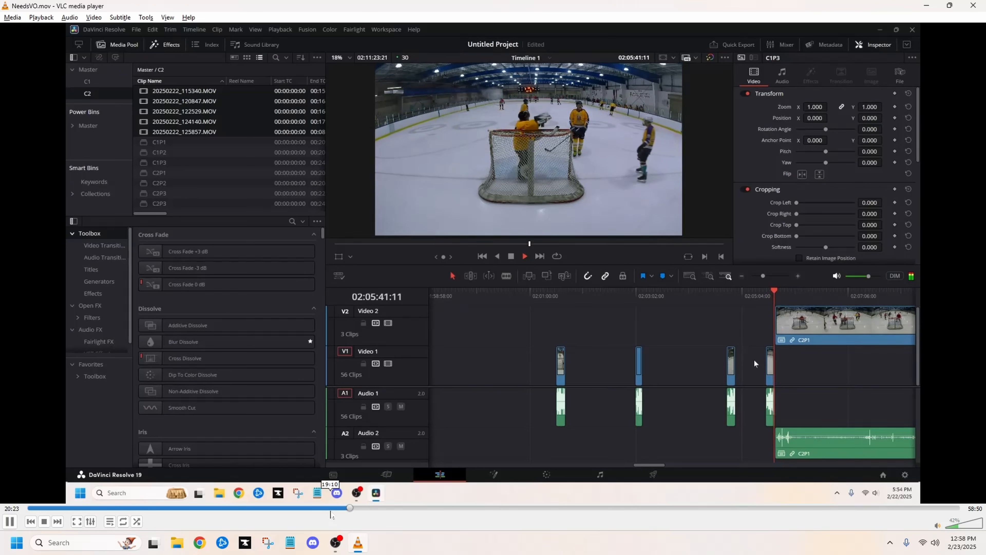
pyautogui.press('space')
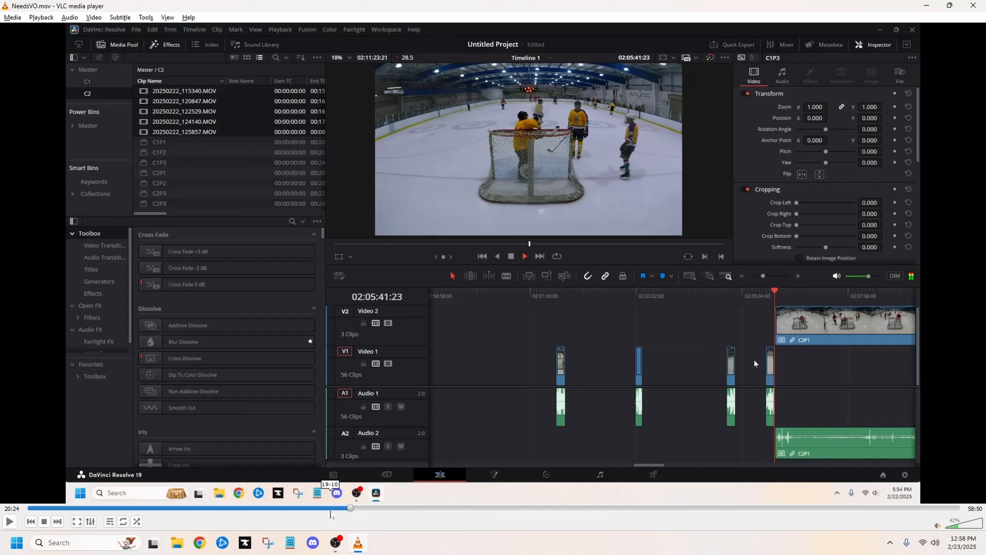
# Step: Play the recording through the alignment of C2P1 above the C1 segments and the toggling of the video tracks, pausing at 20:45 and 20:53
pyautogui.press('space')
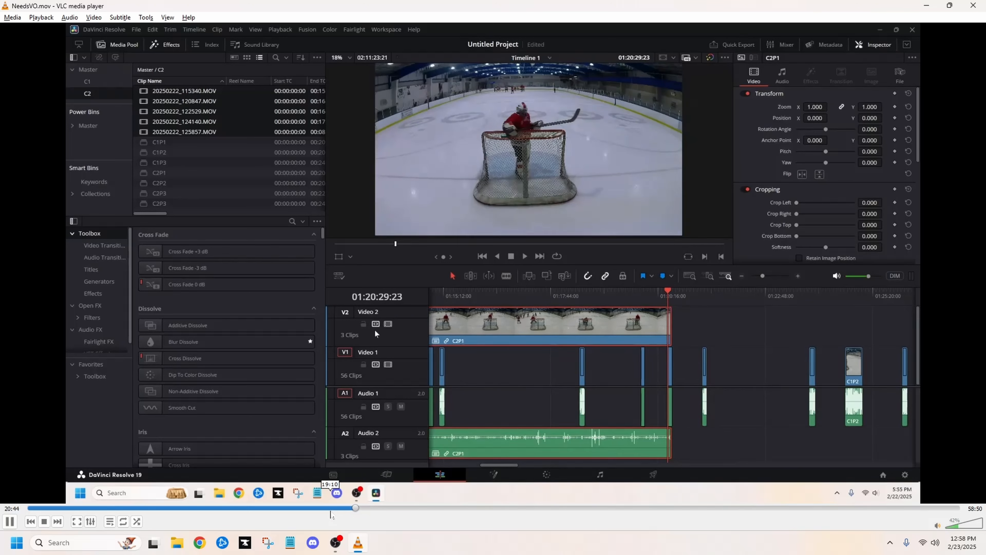
pyautogui.press('space')
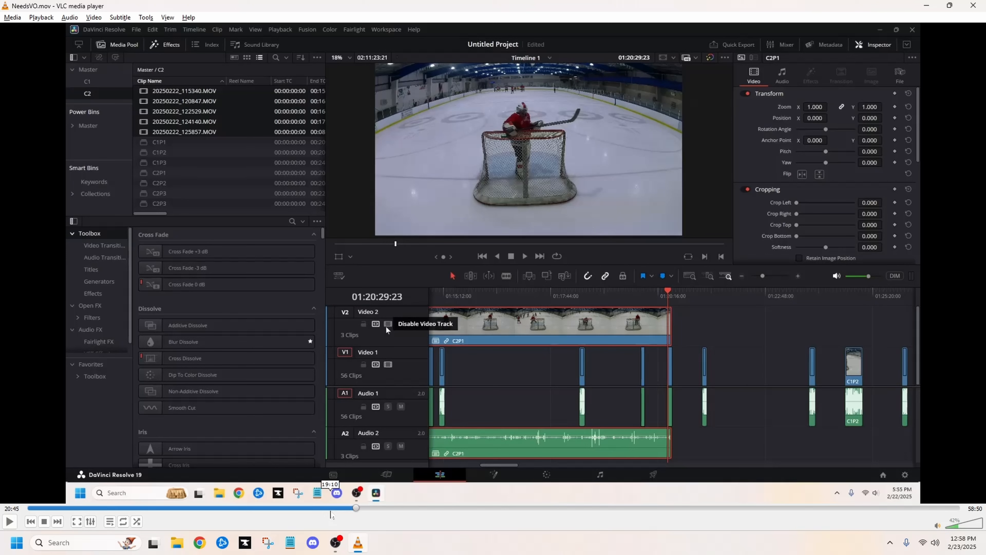
pyautogui.press('space')
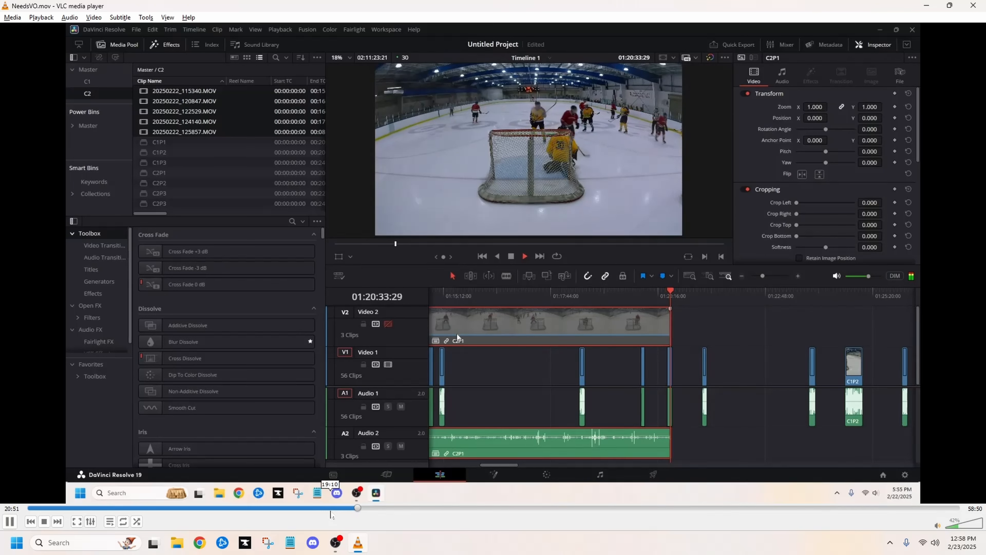
pyautogui.press('space')
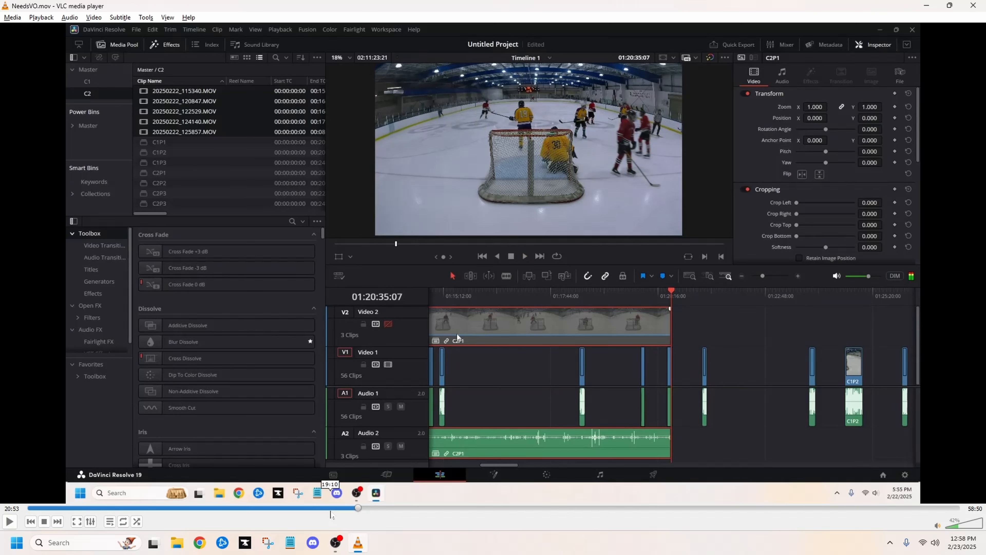
pyautogui.press('space')
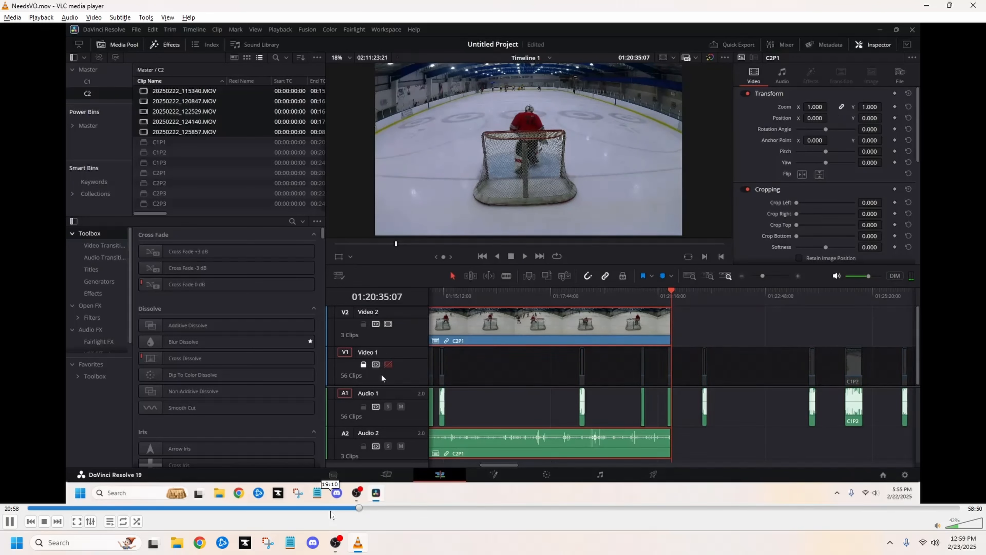
# Step: Play the recording through the alignment of C2P2 and the first cuts of C2P1, pausing at 20:58, 21:13 and 22:32
pyautogui.press('space')
pyautogui.press('space')
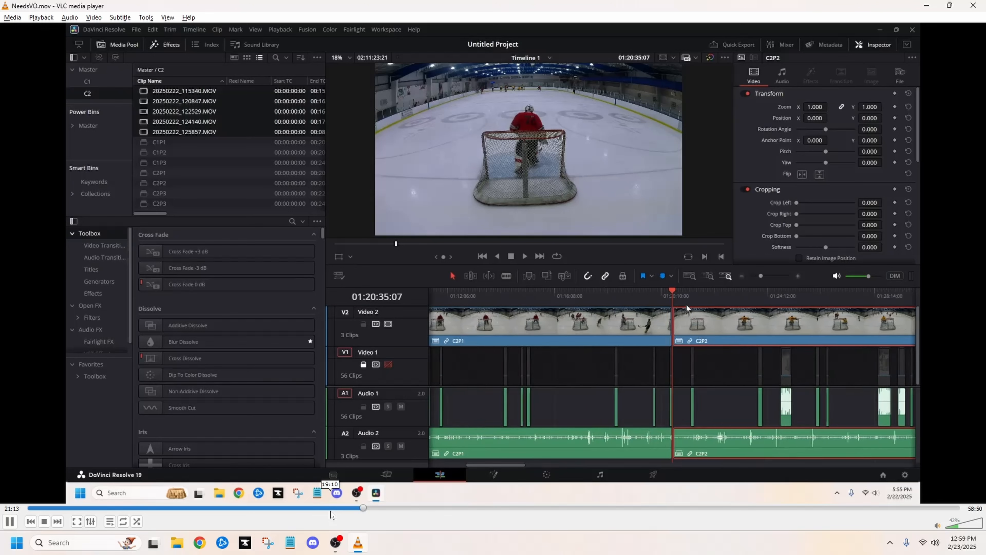
pyautogui.press('space')
pyautogui.press('space')
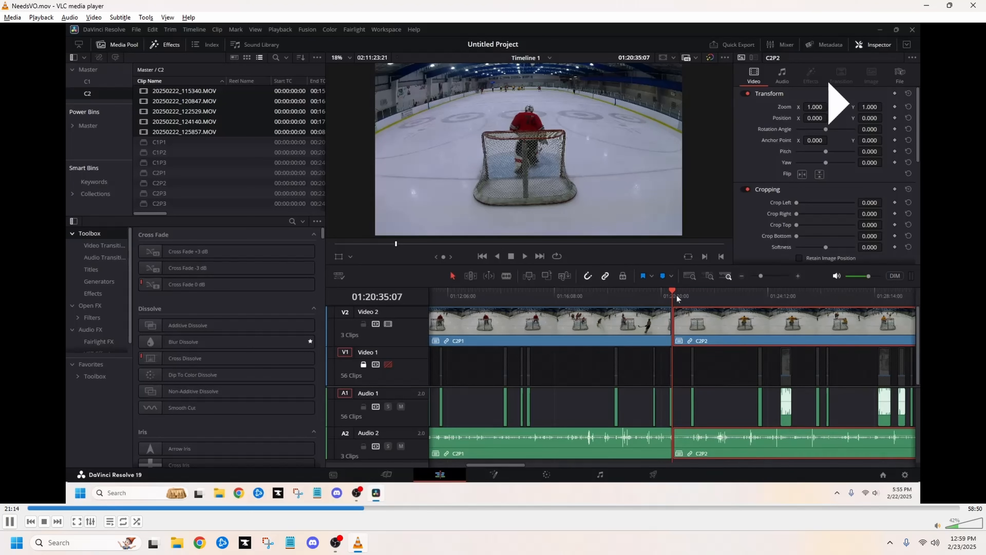
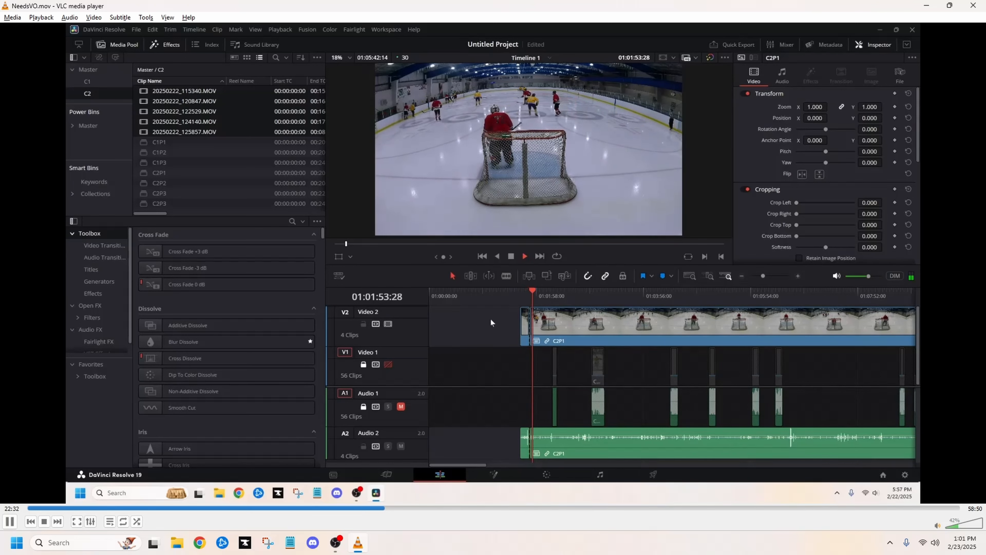
pyautogui.press('space')
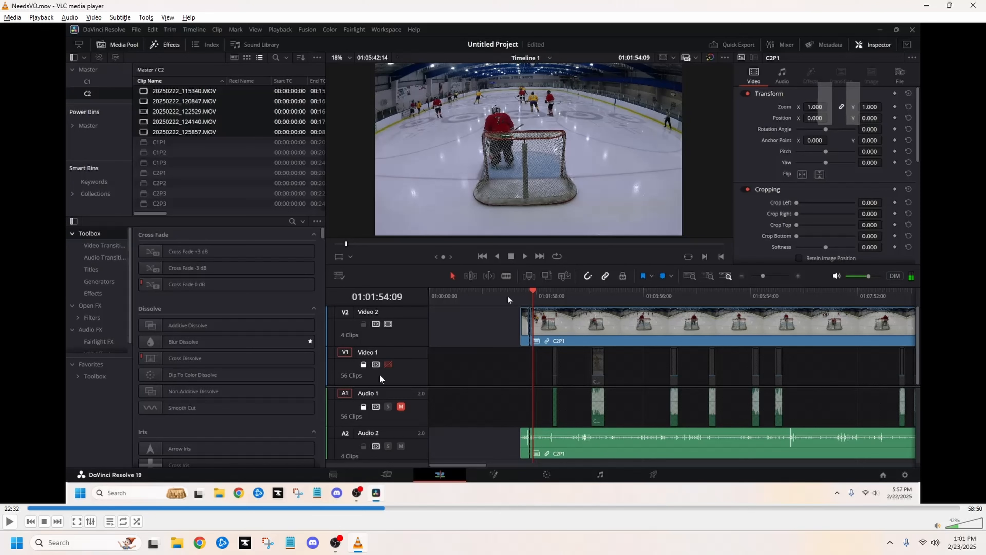
# Step: Skip the recording ahead to 25:16 and resume playback at the cut C2P1 segments
pyautogui.moveTo(387, 507); pyautogui.dragTo(412, 510)
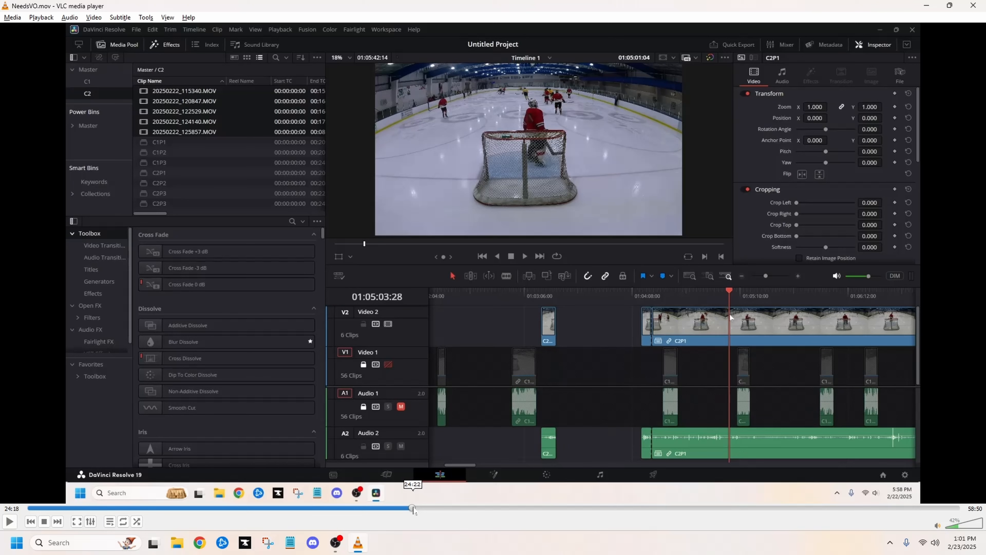
pyautogui.moveTo(412, 507); pyautogui.dragTo(435, 506)
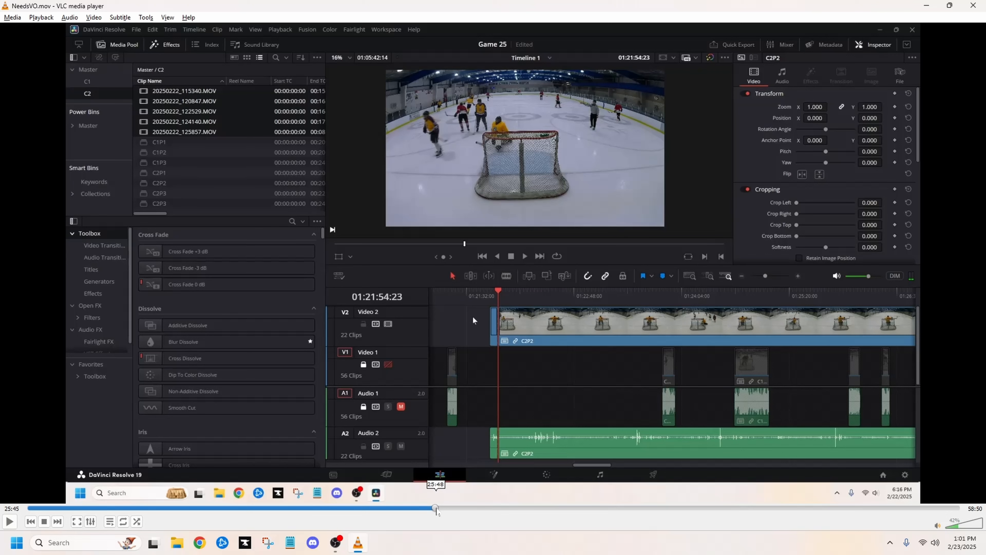
pyautogui.click(428, 508)
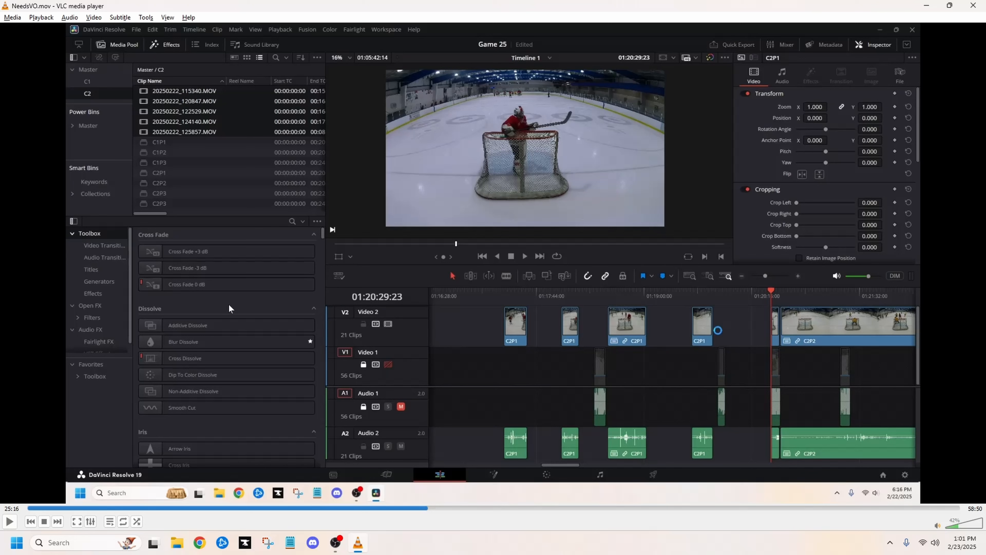
pyautogui.press('space')
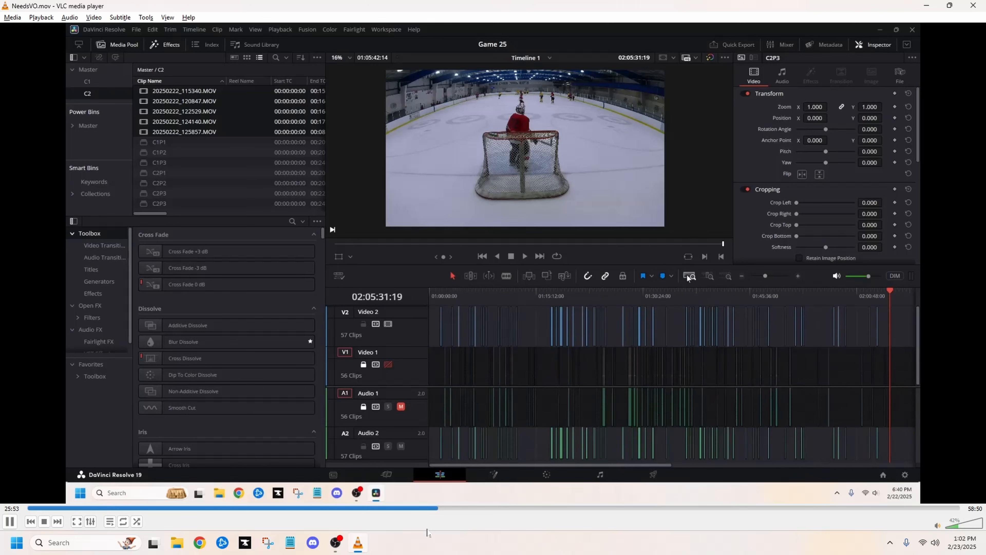
# Step: Play the recording through the full-timeline overview and the zoom to the first segments, pausing at 25:53 and 26:03
pyautogui.press('space')
pyautogui.press('space')
pyautogui.click(440, 295)
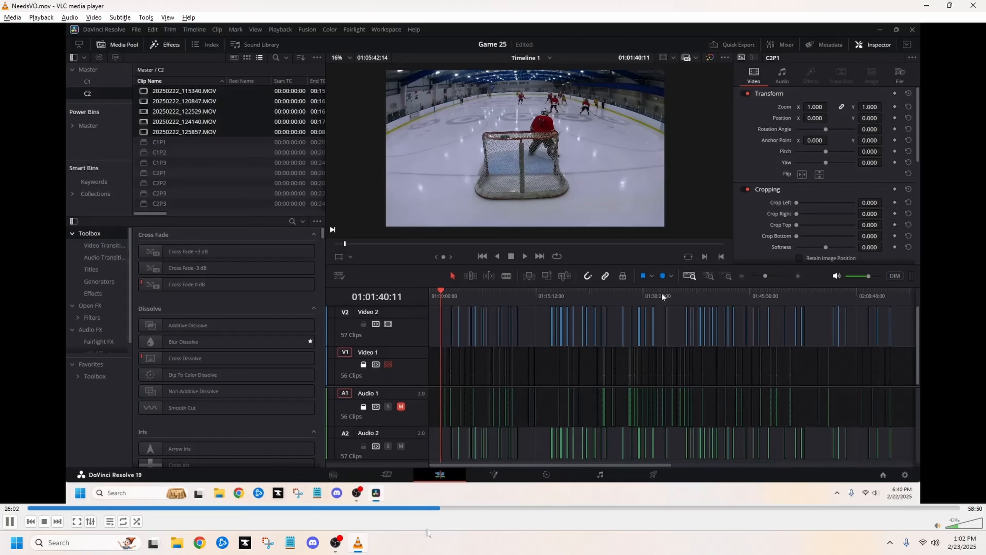
pyautogui.click(727, 277)
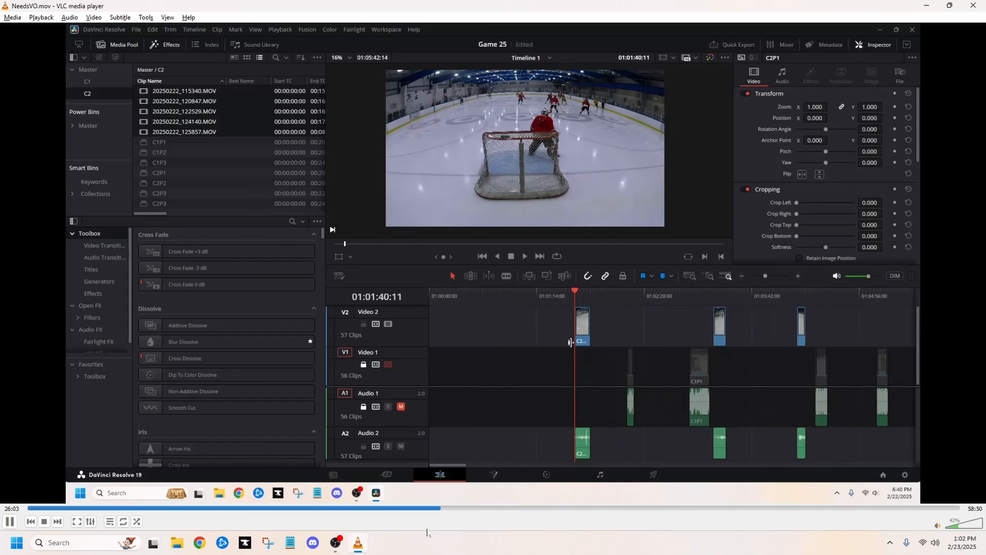
pyautogui.press('space')
pyautogui.press('space')
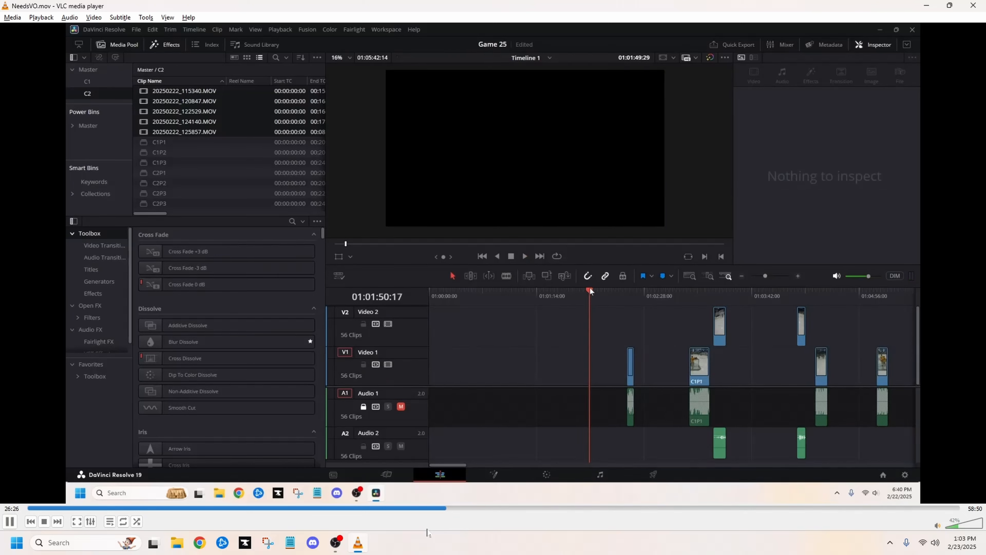
# Step: Play the recording through the closing of gaps between the first segments, pausing at 26:26, 26:38 and 27:08
pyautogui.press('space')
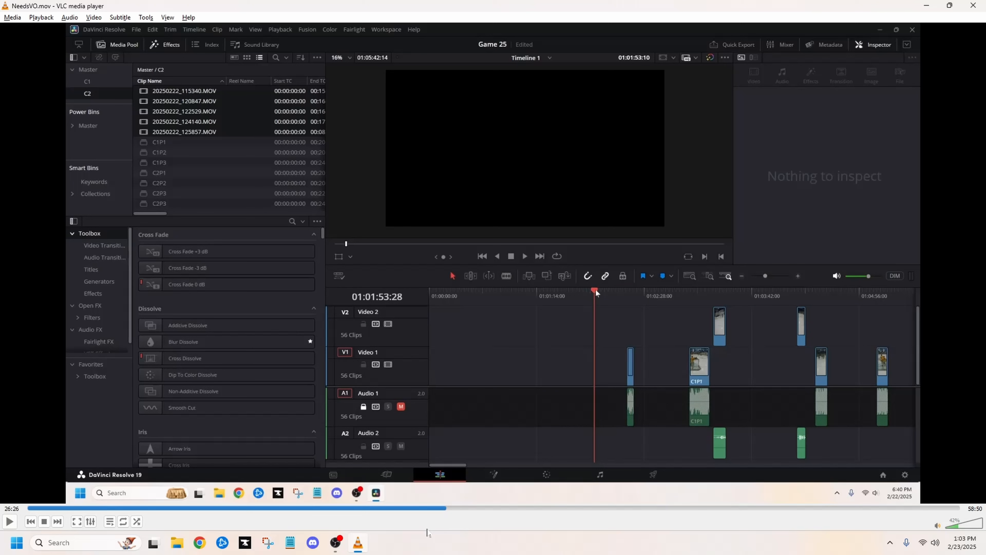
pyautogui.press('space')
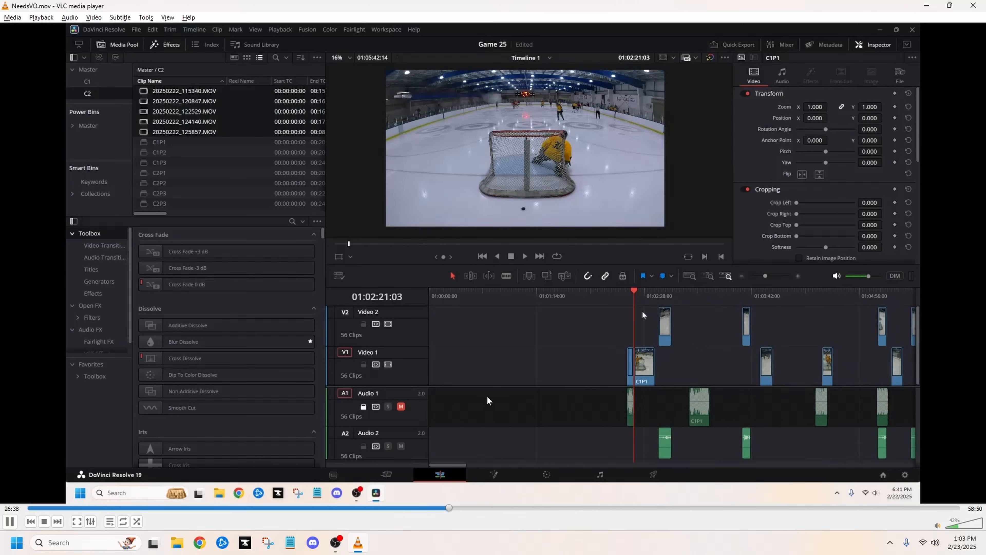
pyautogui.press('space')
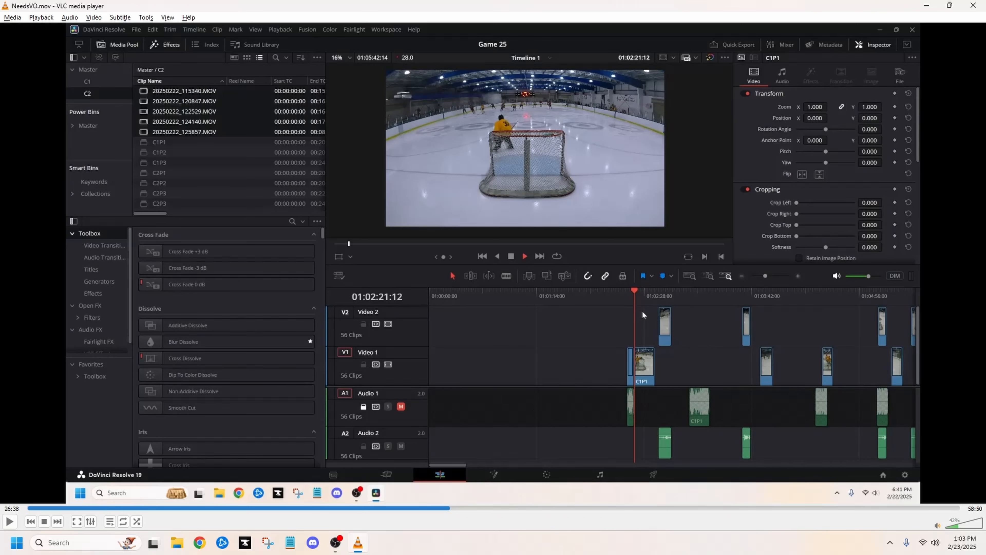
pyautogui.press('space')
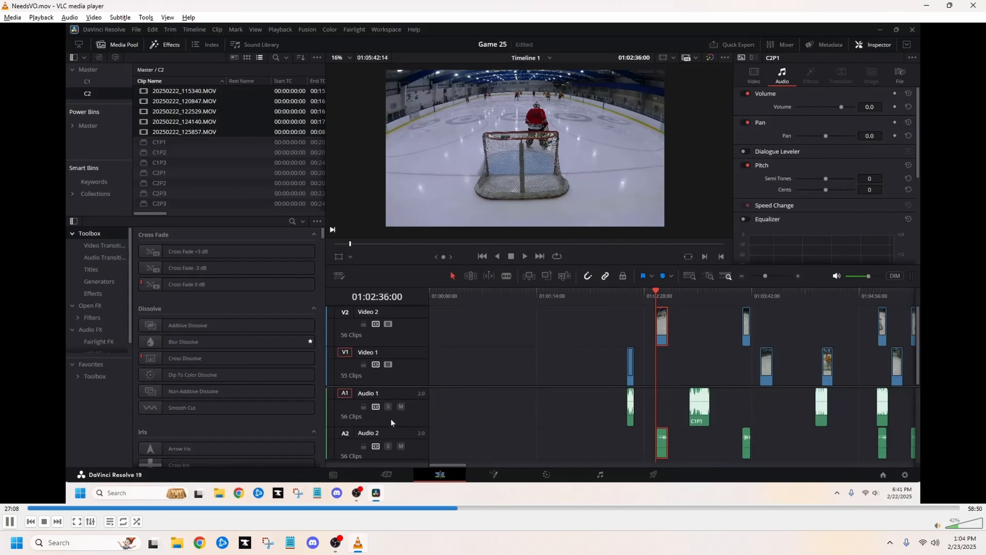
pyautogui.press('space')
pyautogui.press('space')
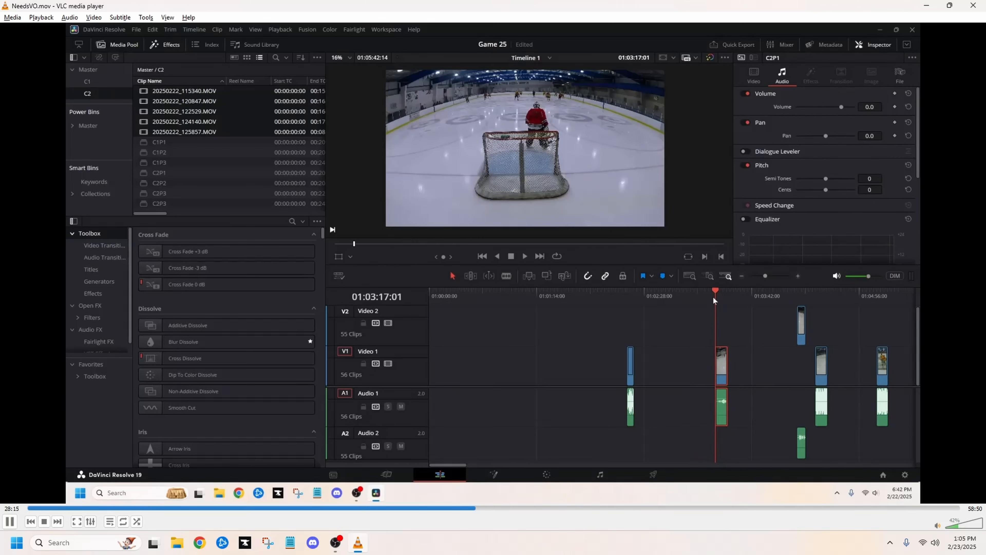
# Step: Play the recording through the joining of C2P1 segments on Video 1, pausing at 28:16, 28:28 and 28:34
pyautogui.press('space')
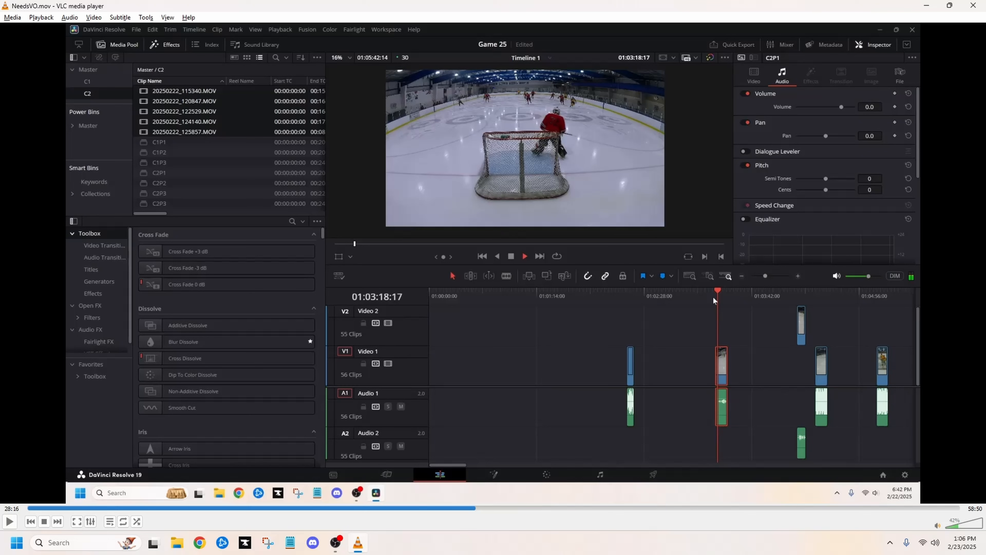
pyautogui.press('space')
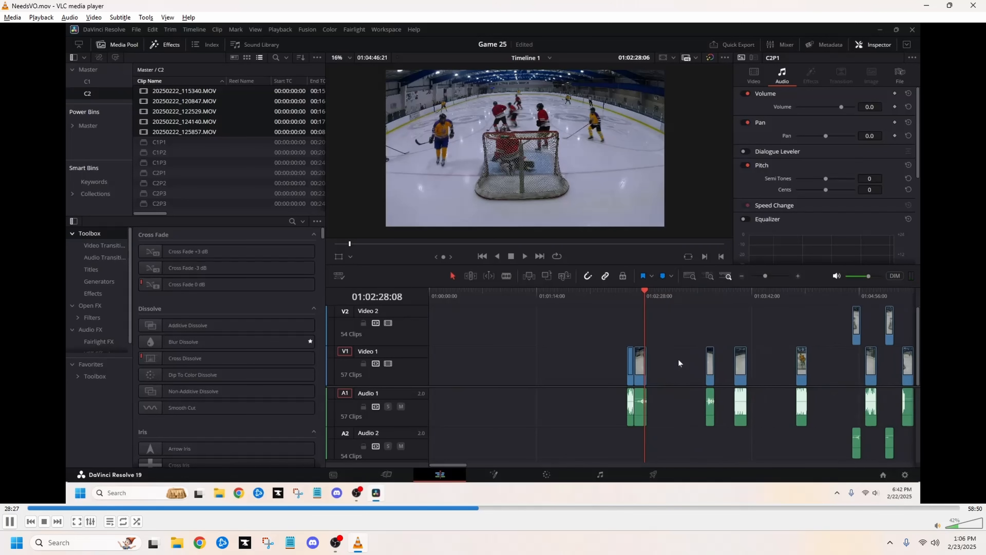
pyautogui.press('space')
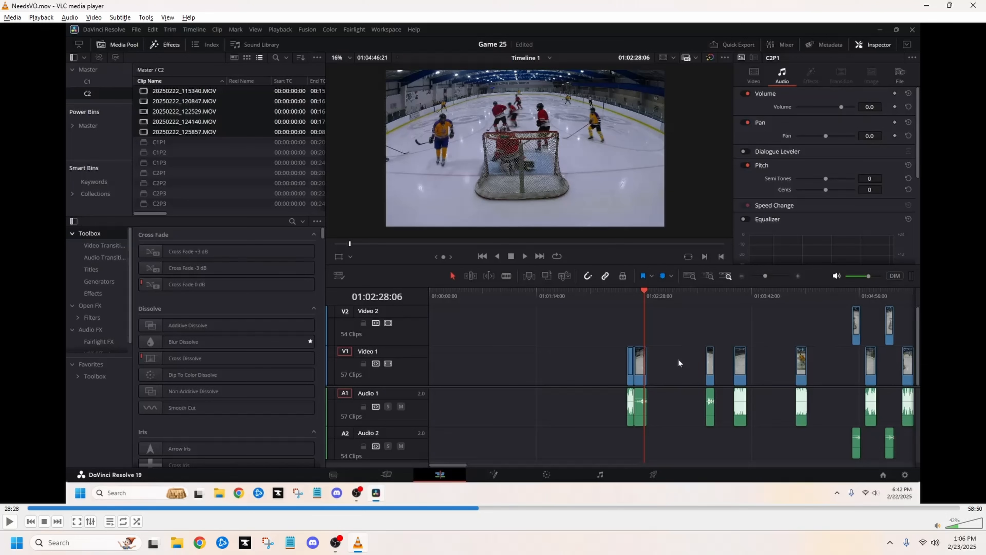
pyautogui.press('space')
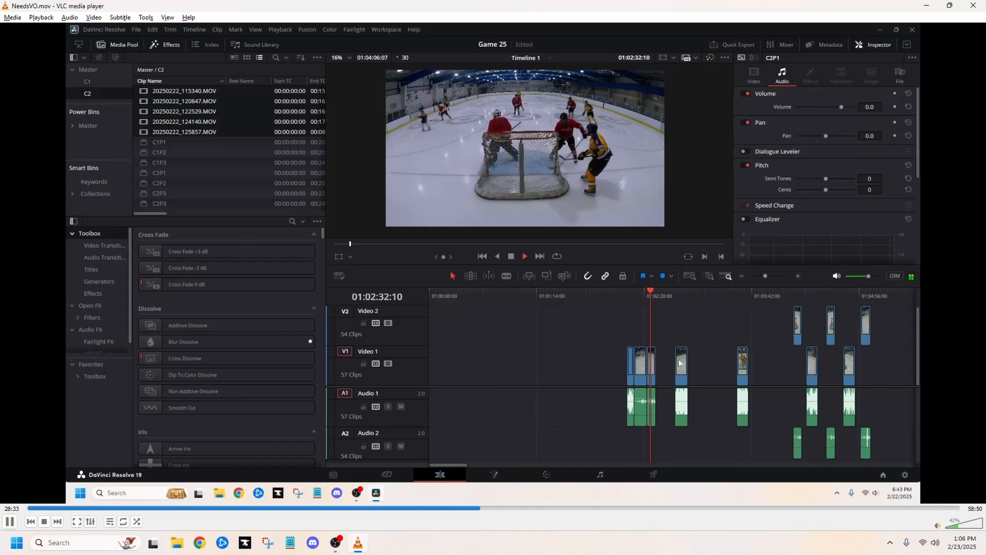
pyautogui.press('space')
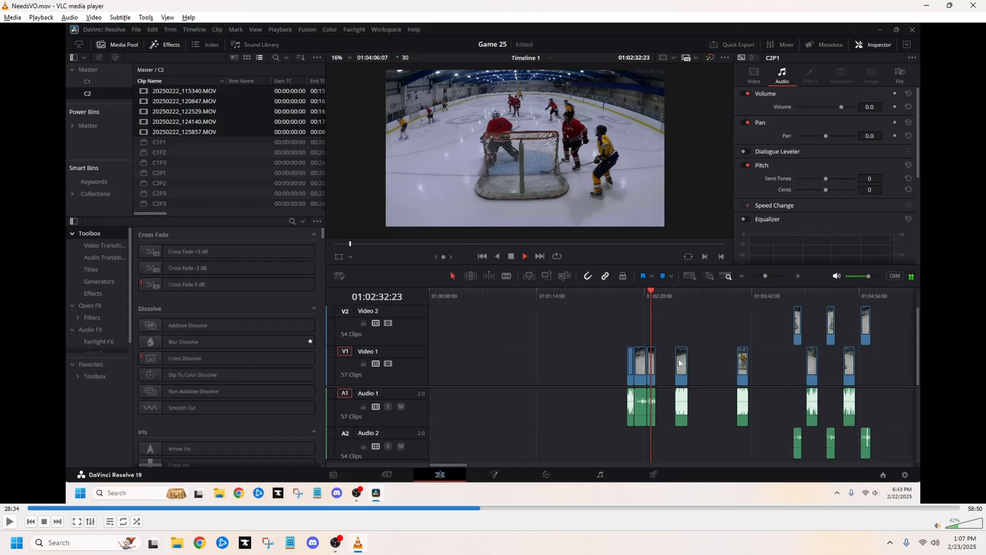
# Step: Play the recording through the arrangement of alternating C1P1 and C2P1 segments, pausing at 28:59 and 29:27
pyautogui.press('space')
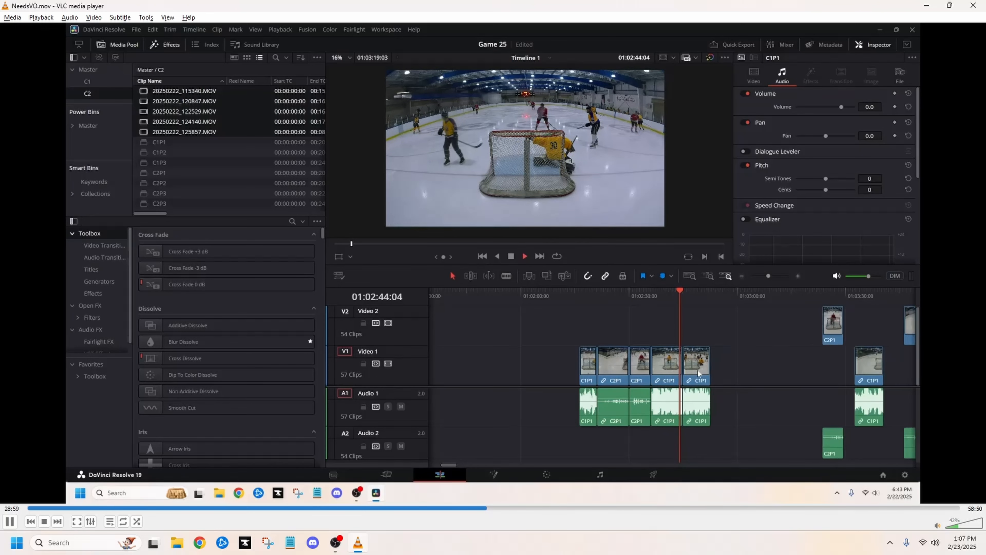
pyautogui.press('space')
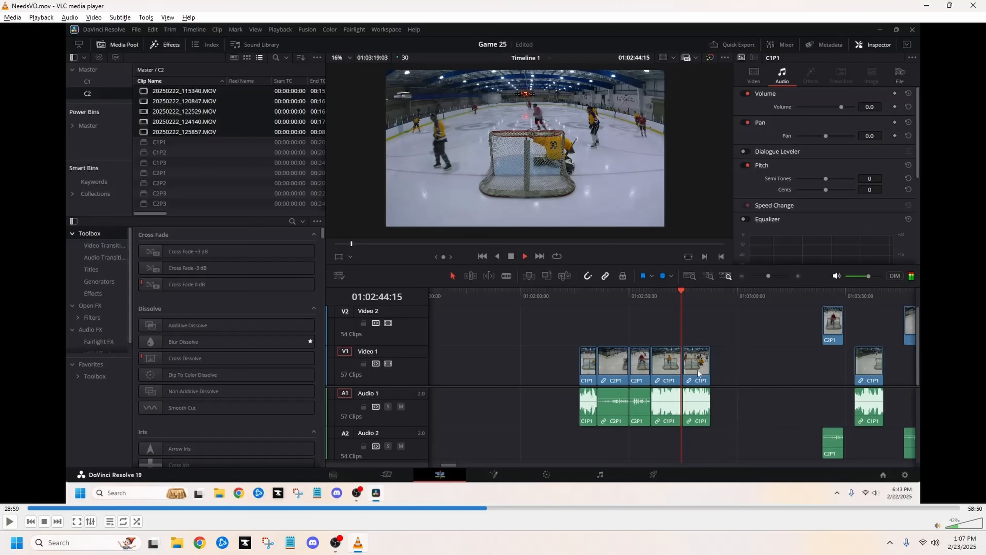
pyautogui.press('space')
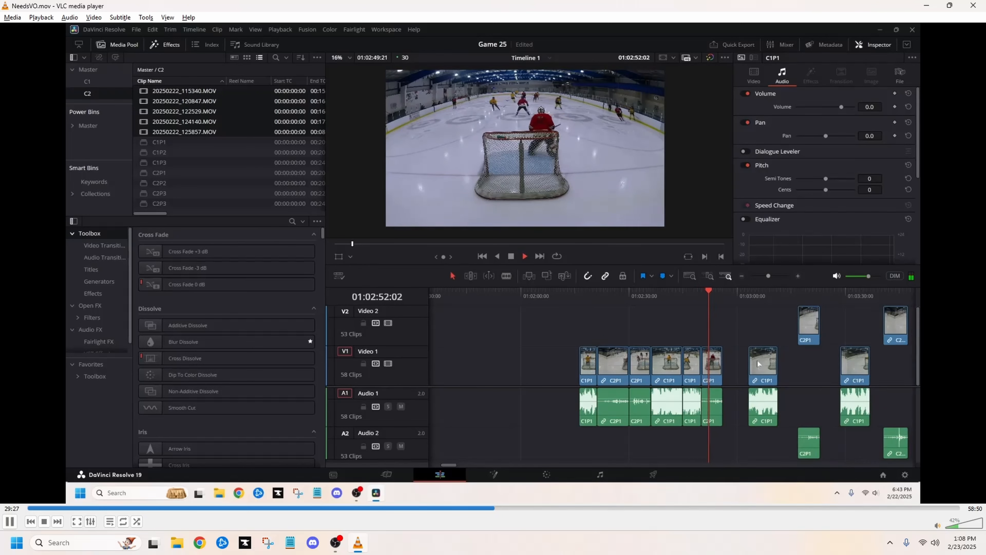
pyautogui.press('space')
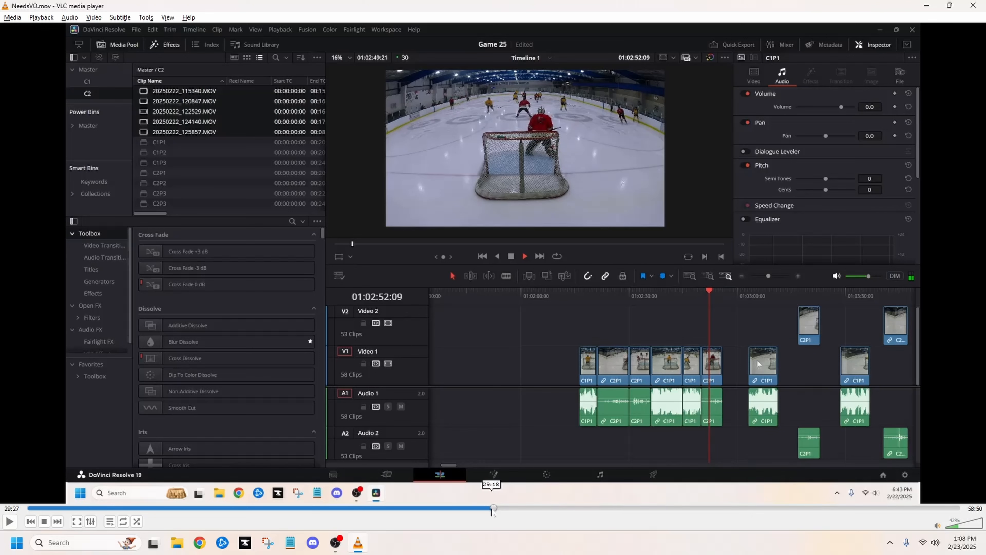
# Step: Skip the recording ahead to 32:08 and play the C1P1 segment that follows C2P1, pausing at 32:13
pyautogui.click(532, 508)
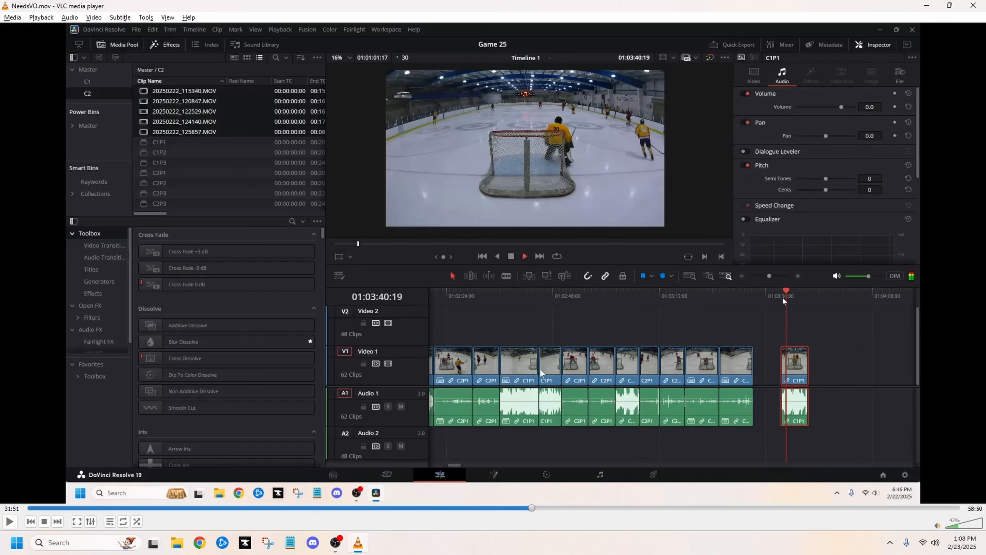
pyautogui.click(567, 507)
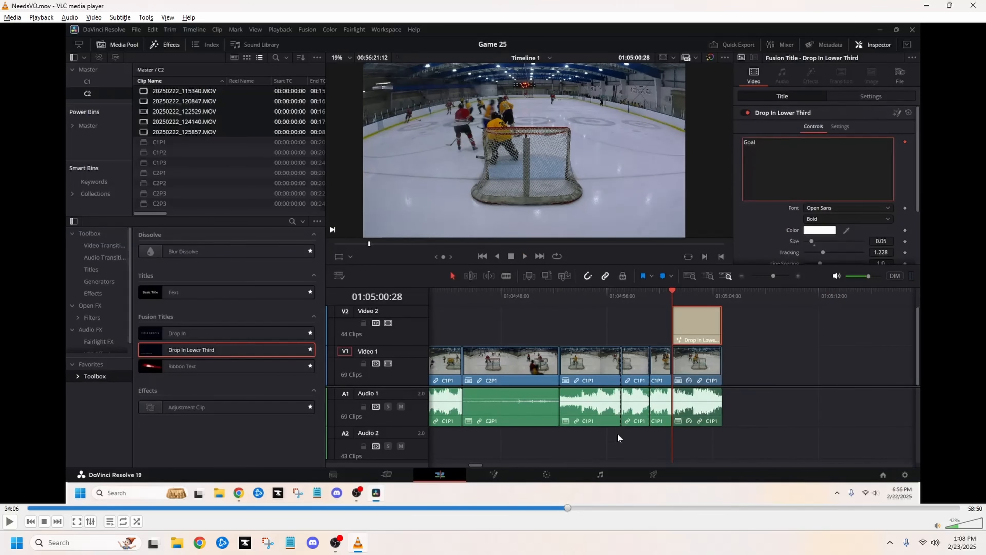
pyautogui.click(536, 507)
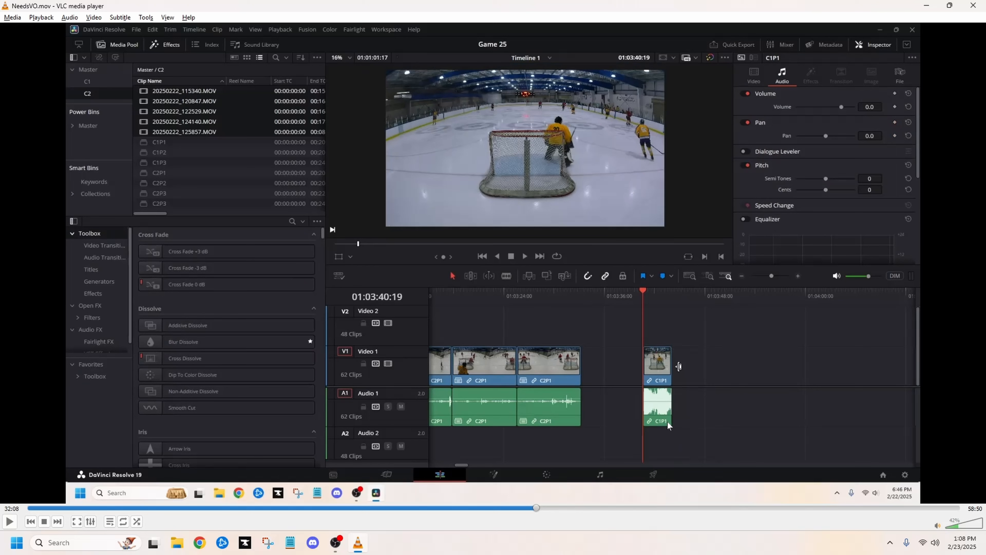
pyautogui.press('space')
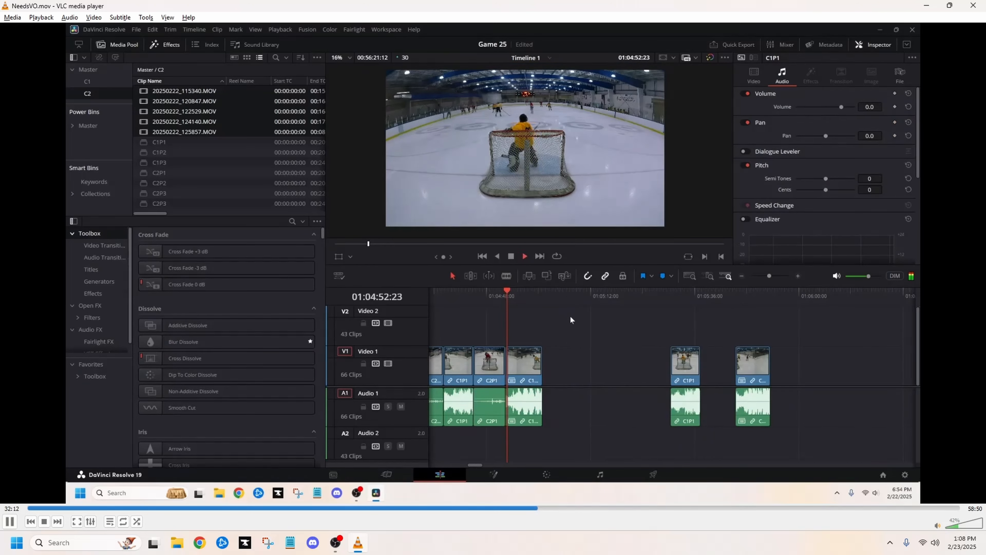
pyautogui.press('space')
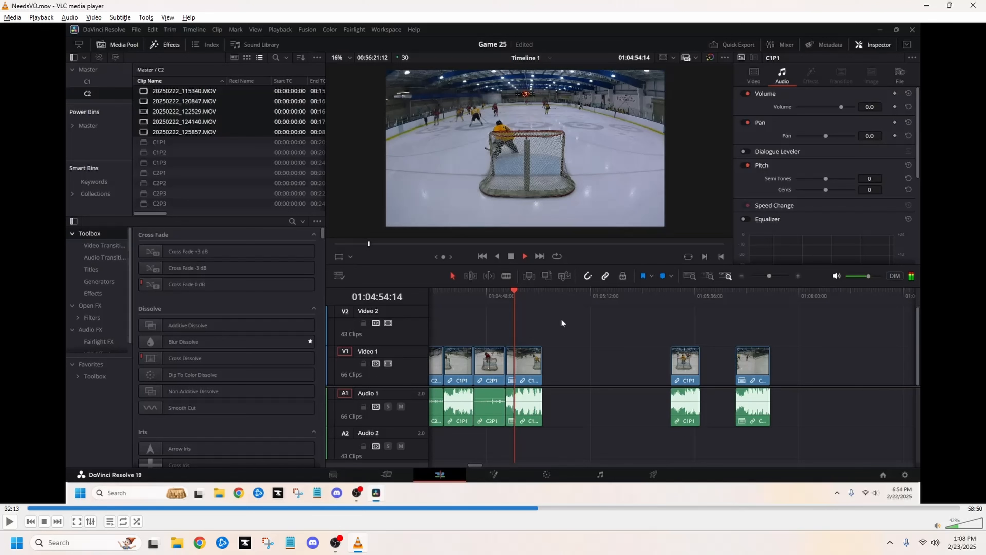
# Step: Play the recording through the splitting and duplicating of the C1P1 goal clip, pausing at 32:41 and 32:48
pyautogui.press('space')
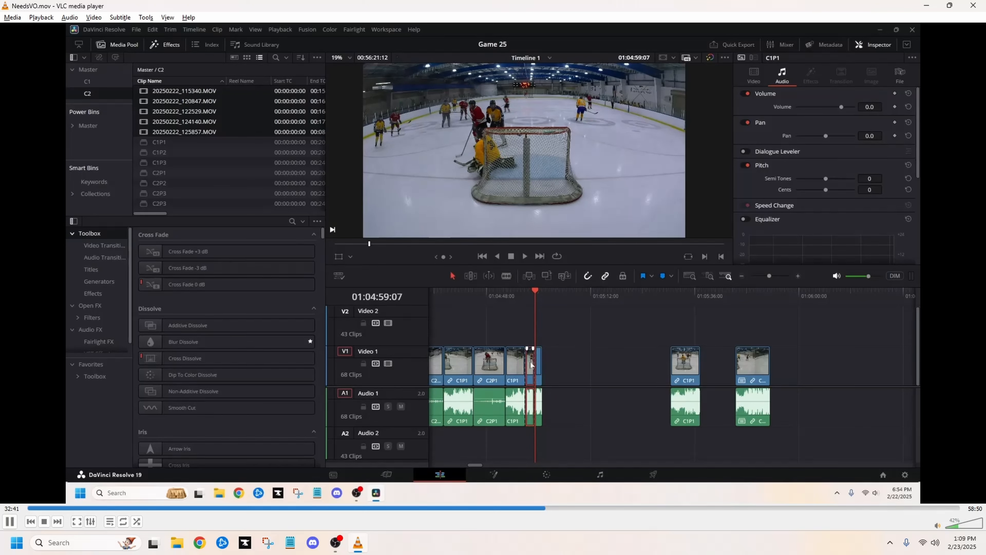
pyautogui.press('space')
pyautogui.press('space')
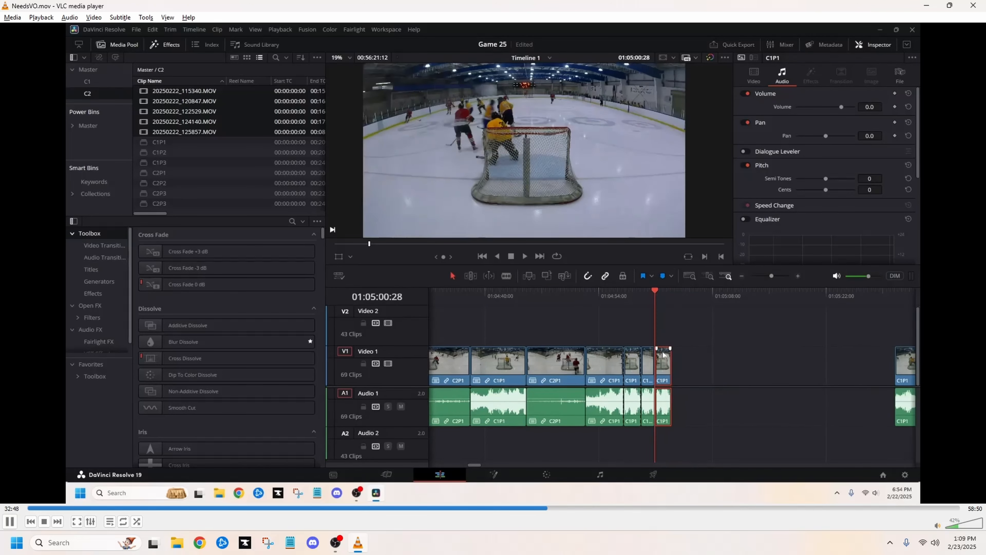
pyautogui.press('space')
pyautogui.press('space')
# Step: Play the recording through the change of the replay clip's speed to 50, pausing at 32:58 and 33:02
pyautogui.press('space')
pyautogui.press('space')
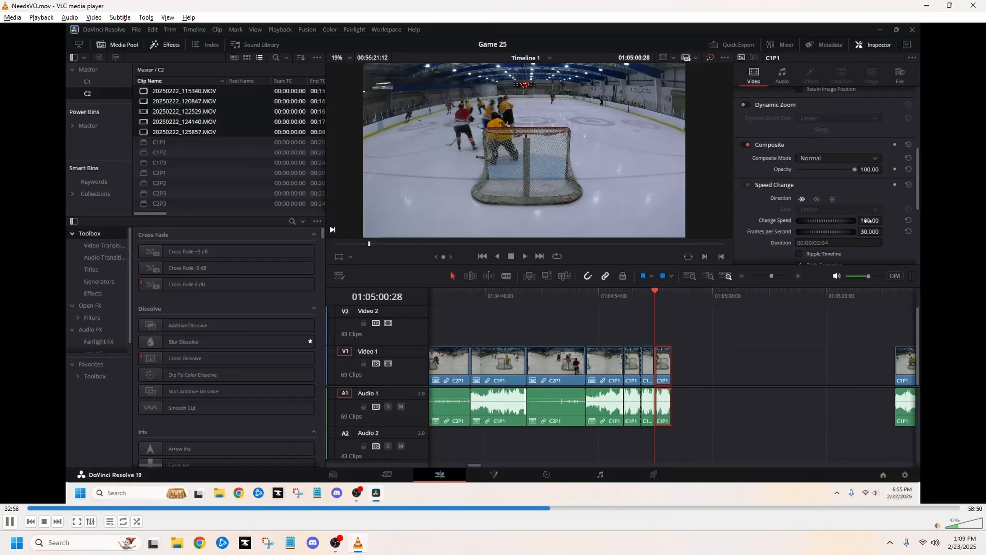
pyautogui.press('space')
pyautogui.press('space')
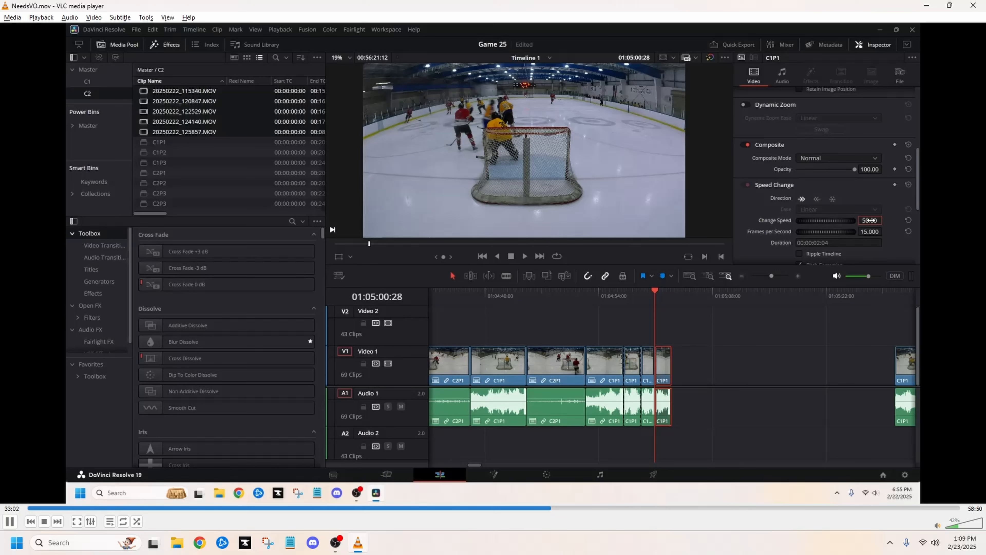
pyautogui.press('space')
pyautogui.click(10, 521)
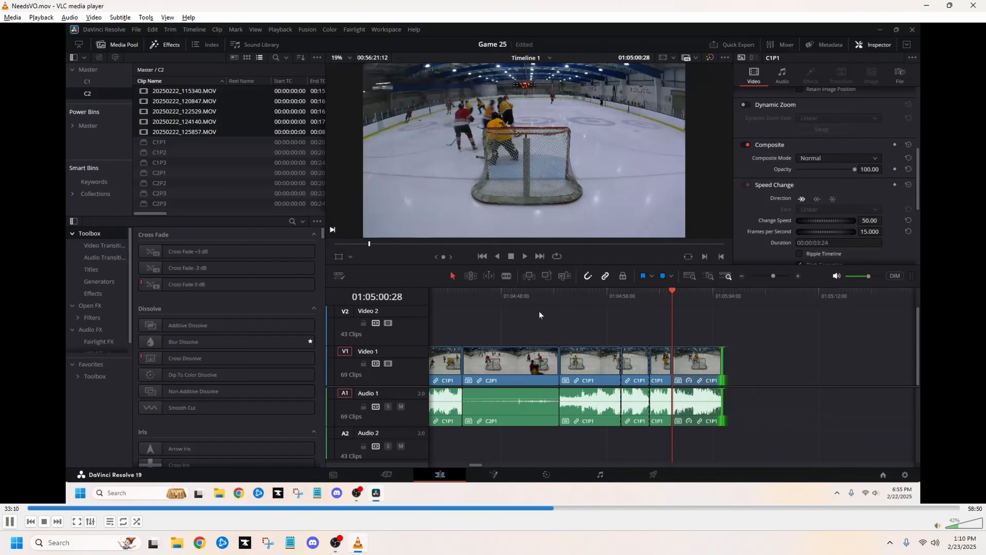
# Step: Play the recording through the placing of a Drop In Lower Third title above the replay clip, pausing at 33:11 and 33:19
pyautogui.press('space')
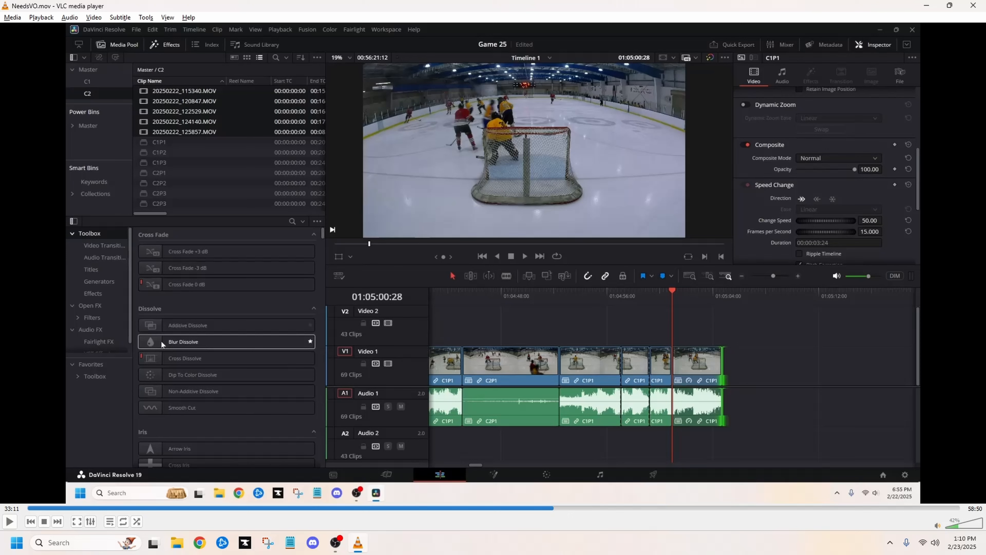
pyautogui.click(10, 521)
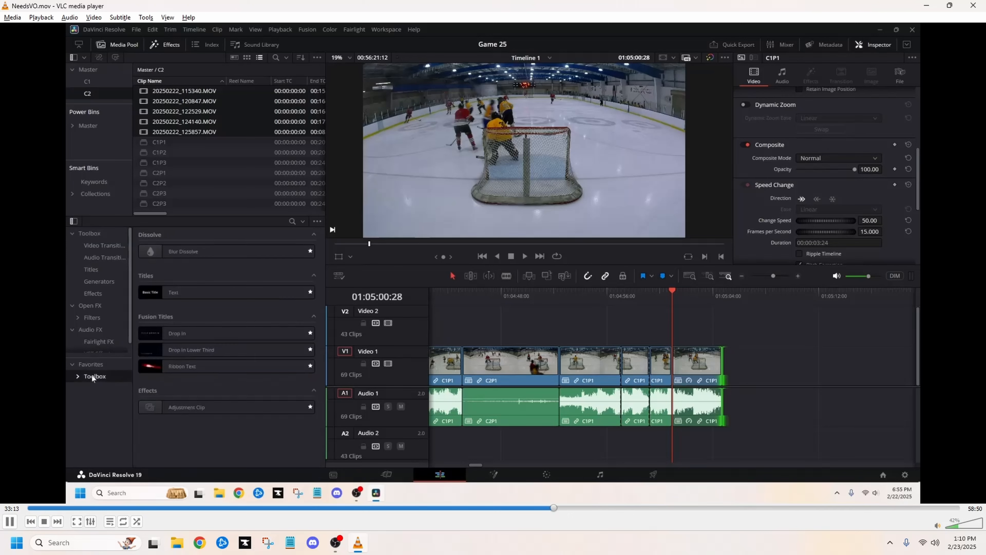
pyautogui.press('space')
pyautogui.press('space')
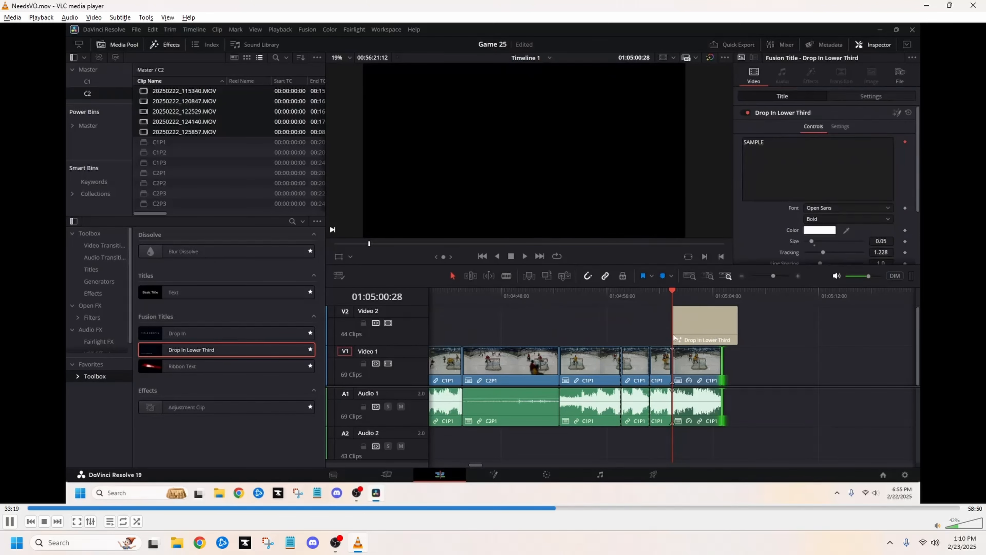
pyautogui.press('space')
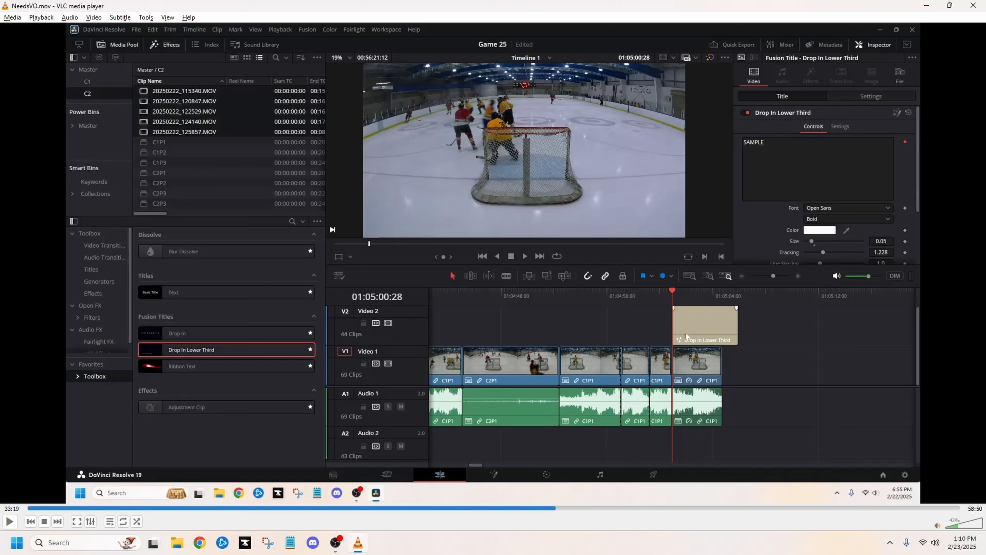
# Step: Play the recording through the game results lookup and the entry of the goal scorer's title, pausing at 33:48 and 34:42
pyautogui.press('space')
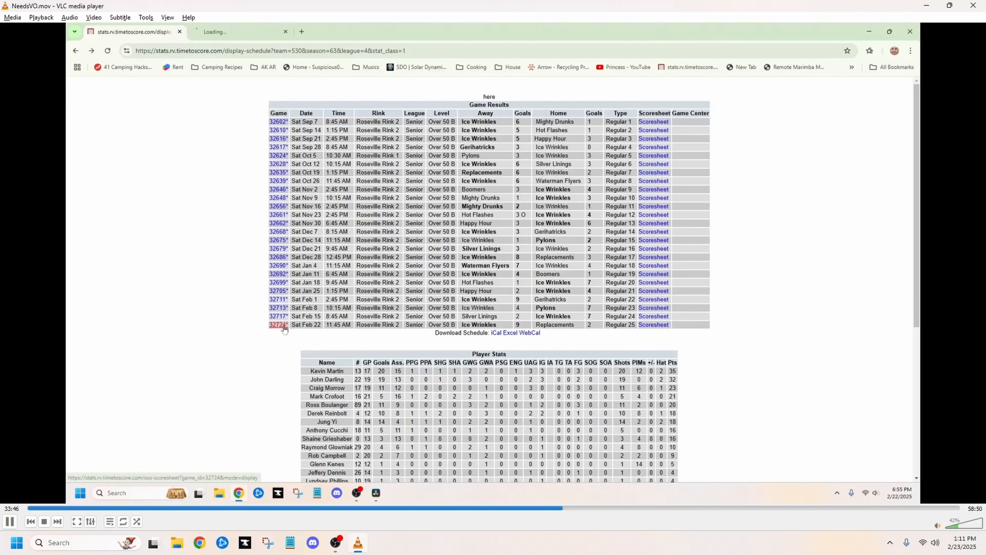
pyautogui.press('space')
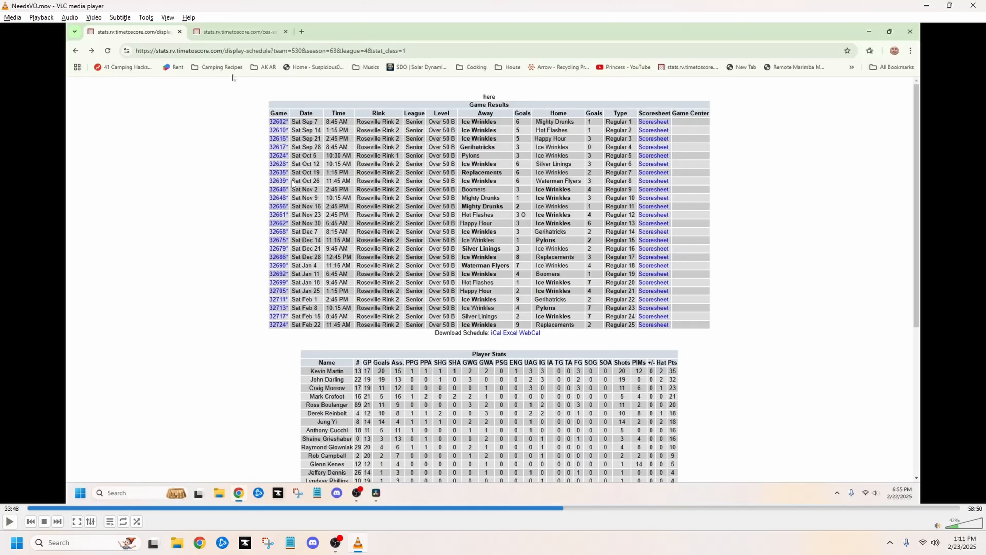
pyautogui.press('space')
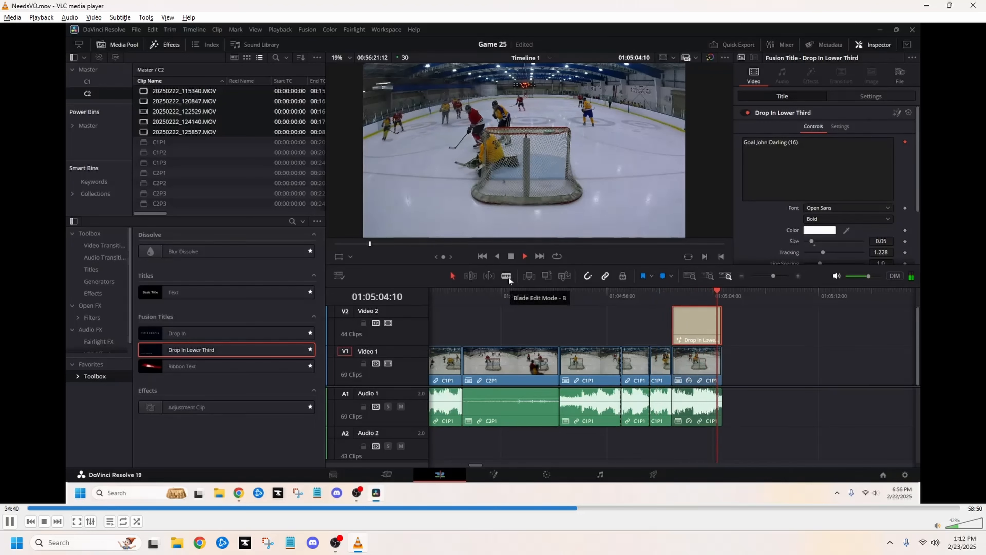
pyautogui.press('space')
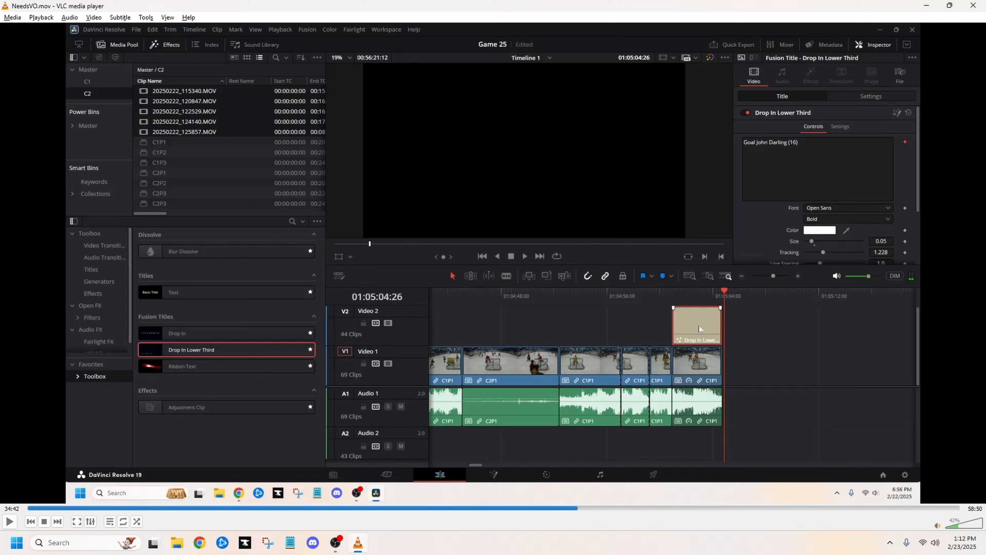
# Step: Play the recording through the linking of the goal title with the replay clip, pausing at 34:44 and 34:45
pyautogui.press('space')
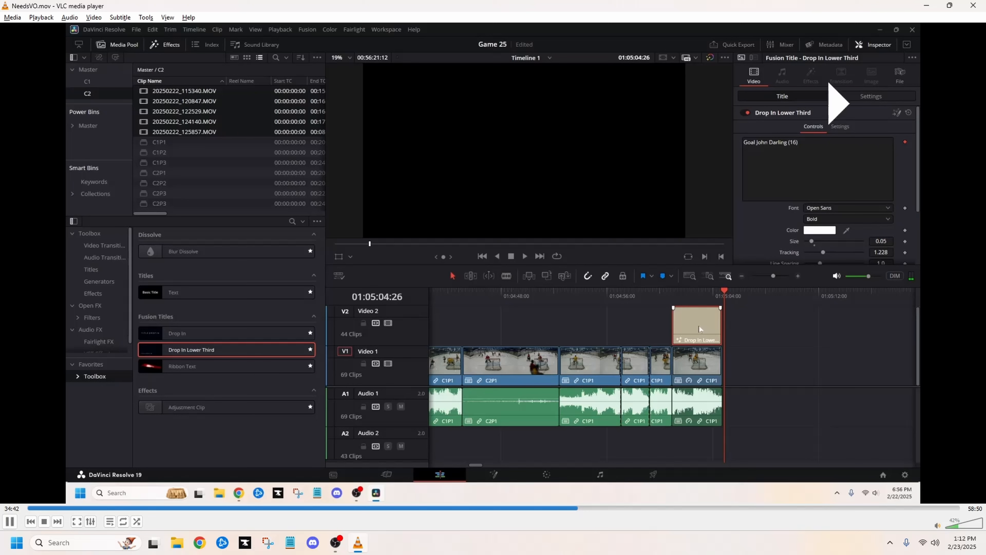
pyautogui.press('space')
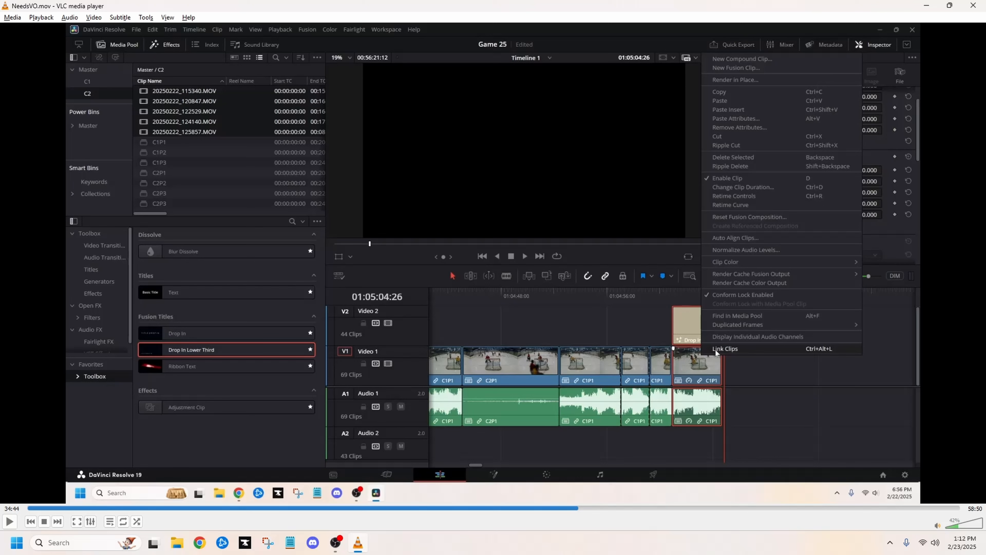
pyautogui.press('space')
pyautogui.press('space')
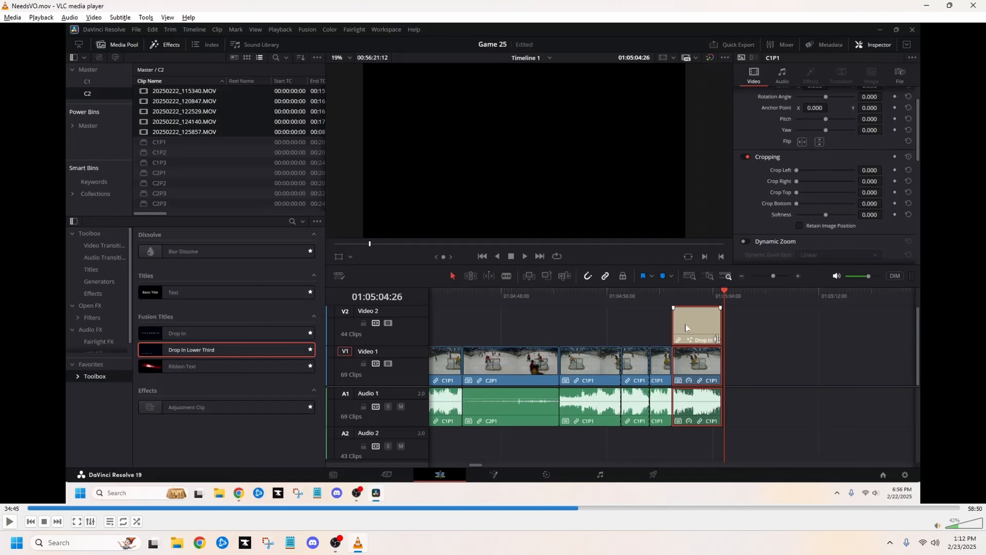
# Step: Play the recording up to the title's Animation Delay setting, pausing at 34:57, and go back to the title preview, pausing at 34:40
pyautogui.press('space')
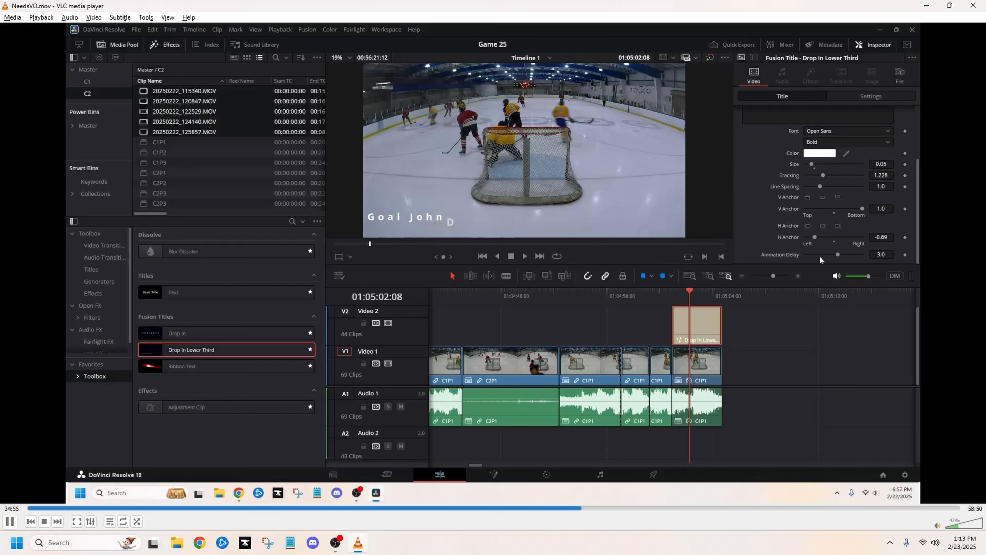
pyautogui.press('space')
pyautogui.click(577, 508)
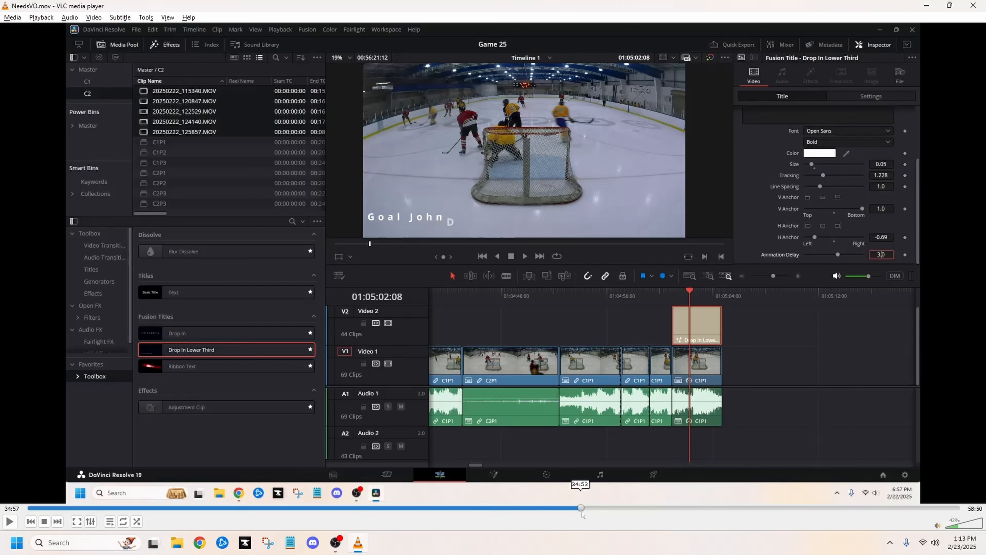
pyautogui.click(567, 508)
pyautogui.press('space')
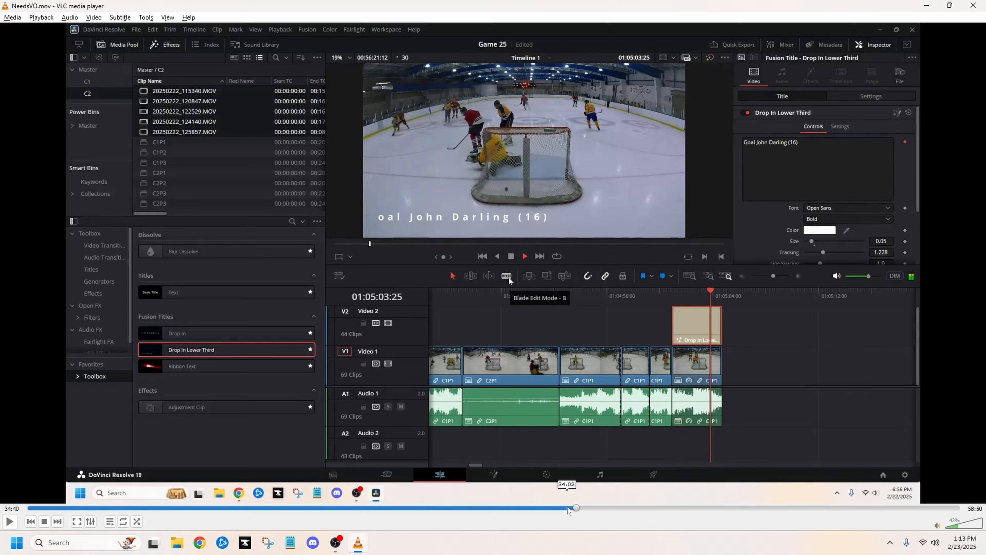
# Step: Replay the recording from the title preview through the clip linking to the Animation Delay setting, pausing at 34:45 and about 34:56
pyautogui.press('space')
pyautogui.press('space')
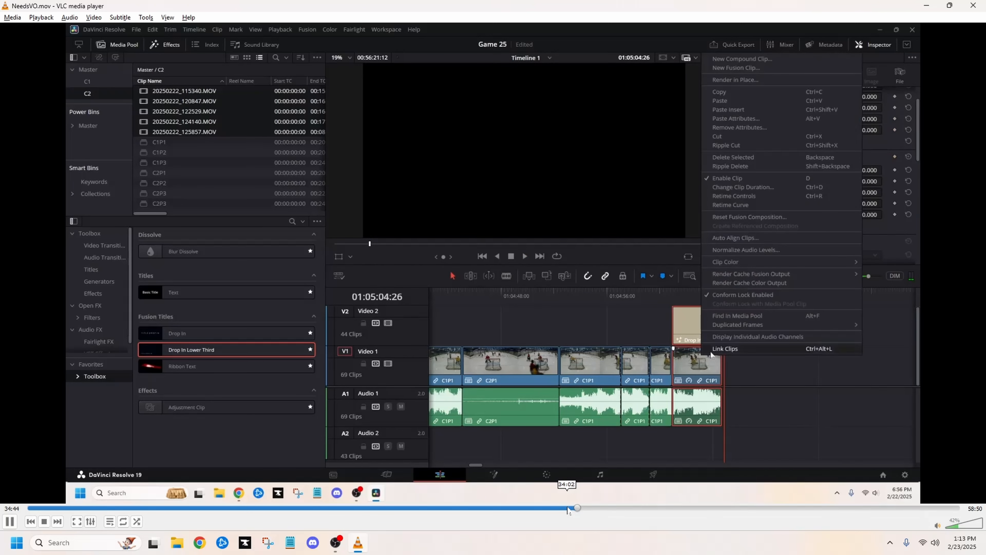
pyautogui.press('space')
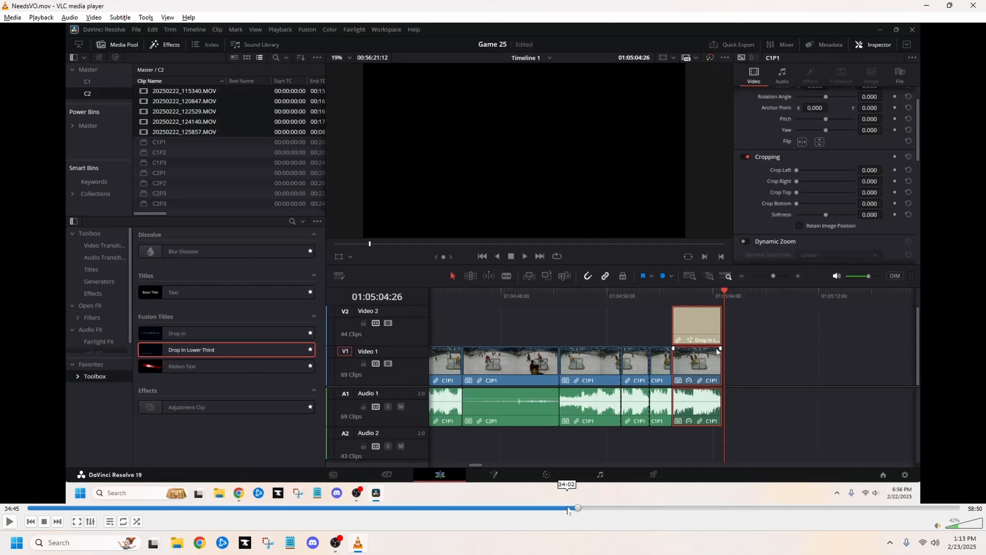
pyautogui.press('space')
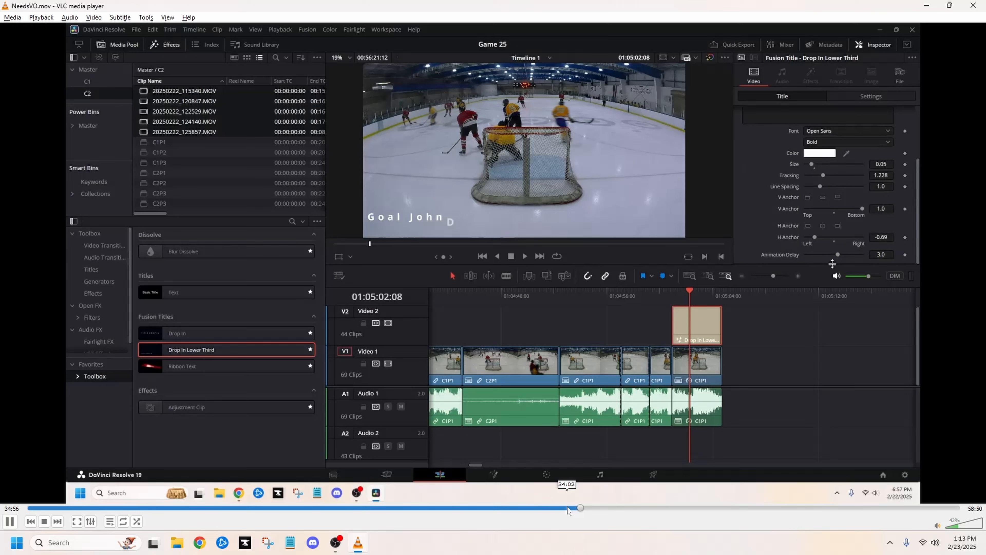
pyautogui.press('space')
# Step: Play the recording through the placing of a basic Text title on Video 2, pausing at 35:56 and 36:04
pyautogui.press('space')
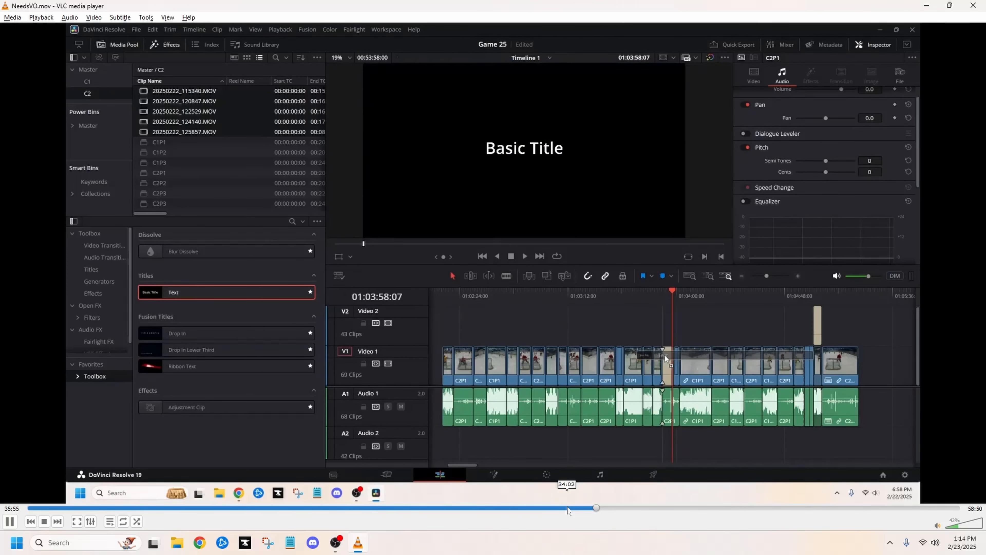
pyautogui.press('space')
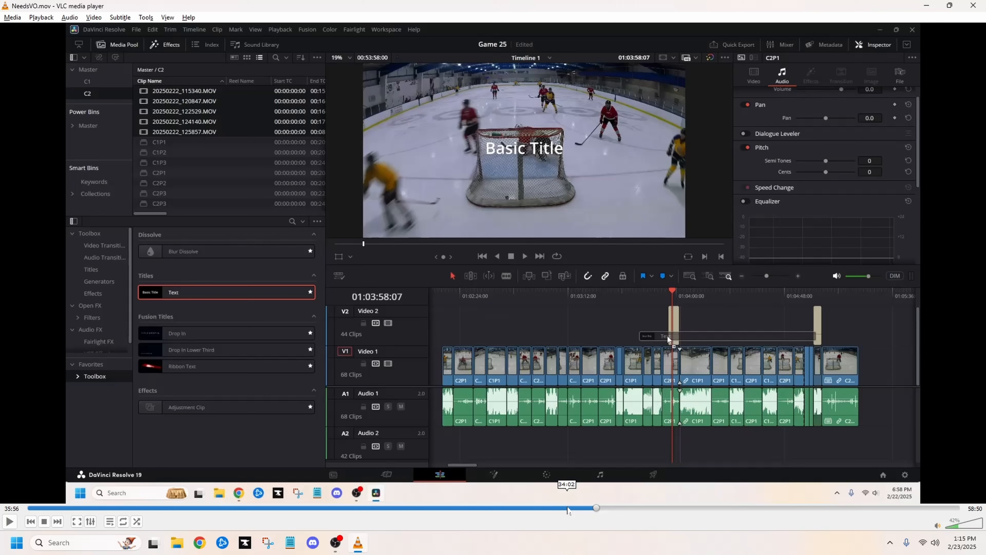
pyautogui.press('space')
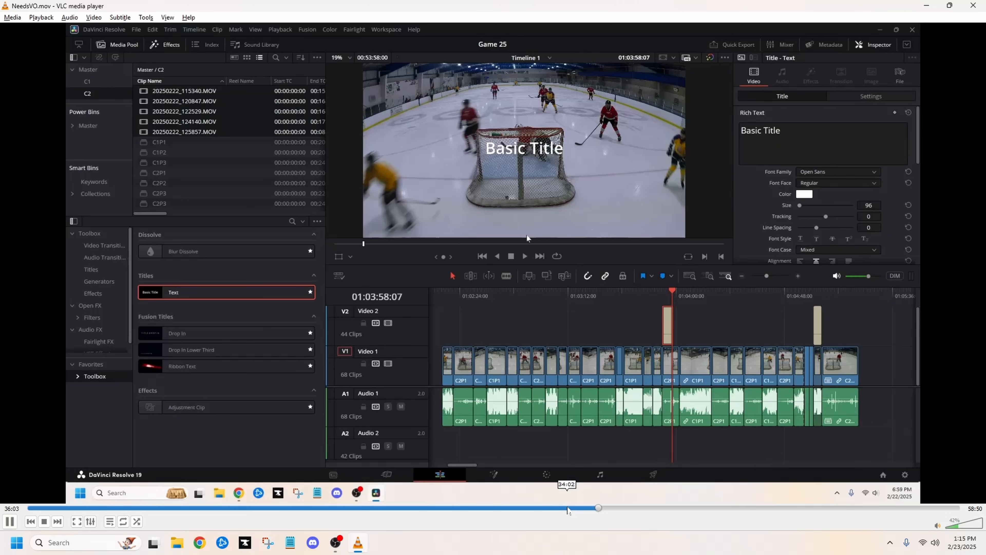
pyautogui.press('space')
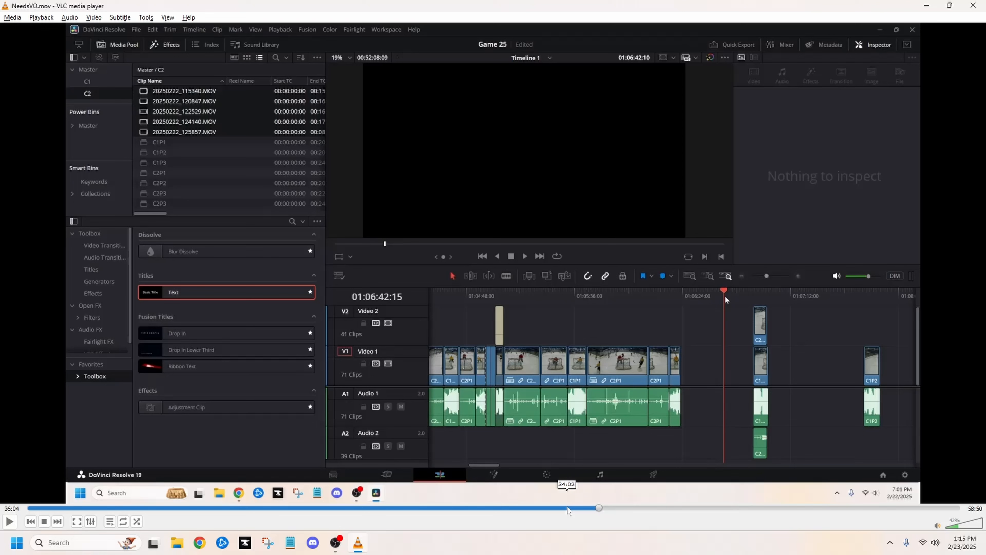
# Step: Play the recording through the review of the second-period C2P2 segment, pausing at about 36:15 and at 36:20
pyautogui.press('space')
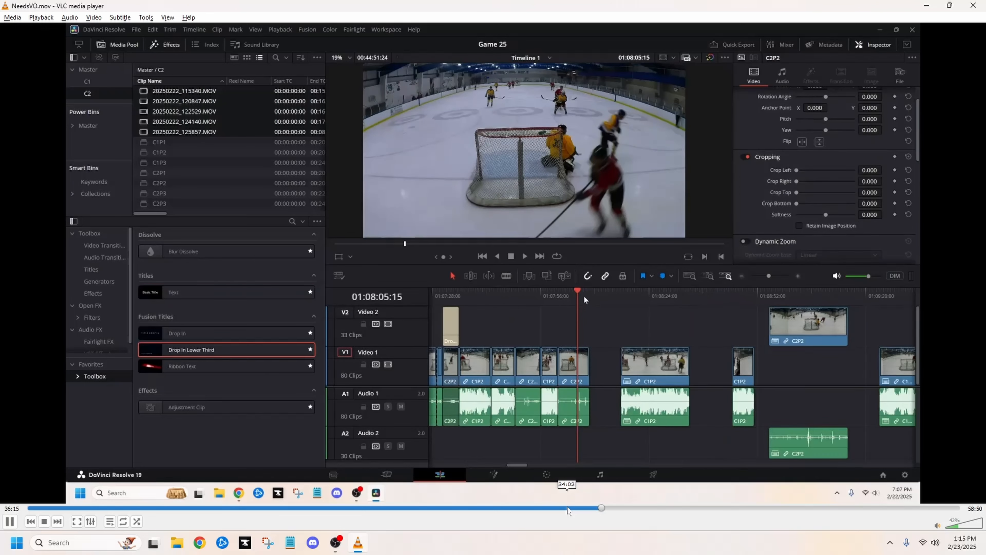
pyautogui.press('space')
pyautogui.press('space')
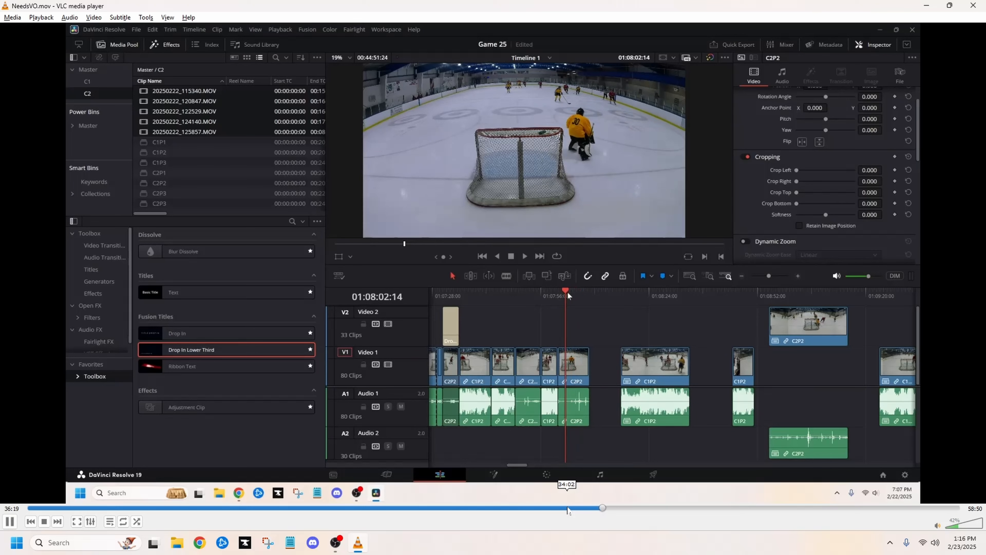
pyautogui.press('space')
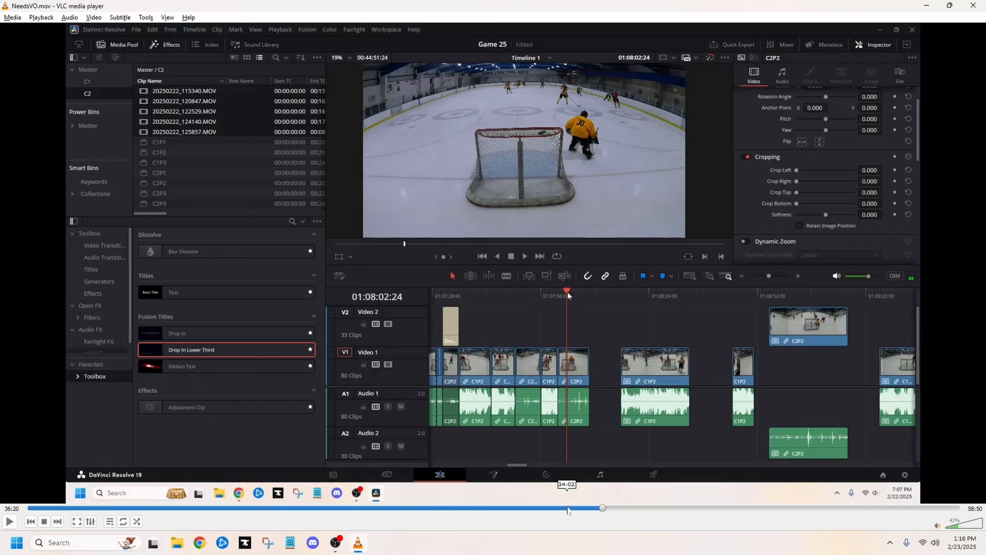
# Step: Play the recording through the C2P2 clip's speed change to 50 and the OUCH! title, pausing at about 36:55 and at 37:57
pyautogui.press('space')
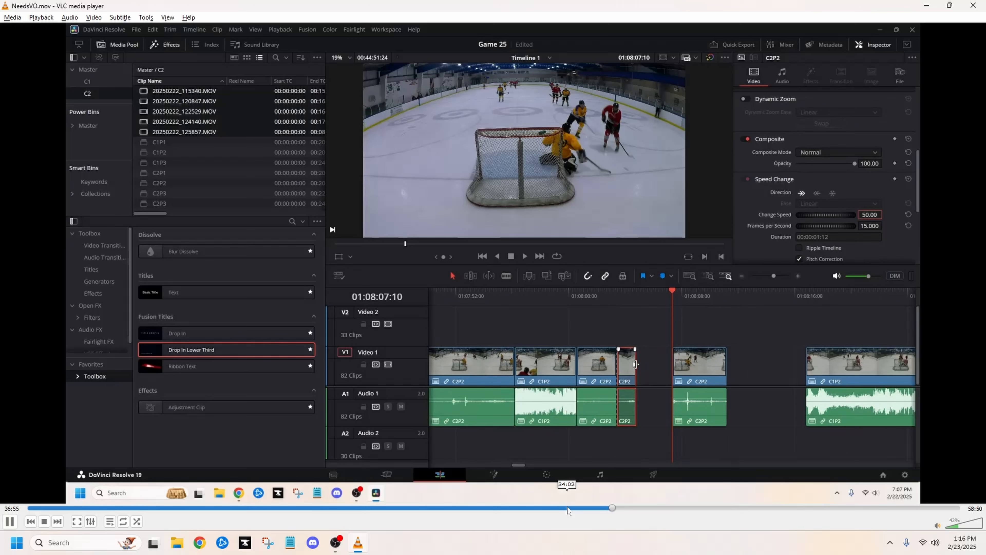
pyautogui.press('space')
pyautogui.press('space')
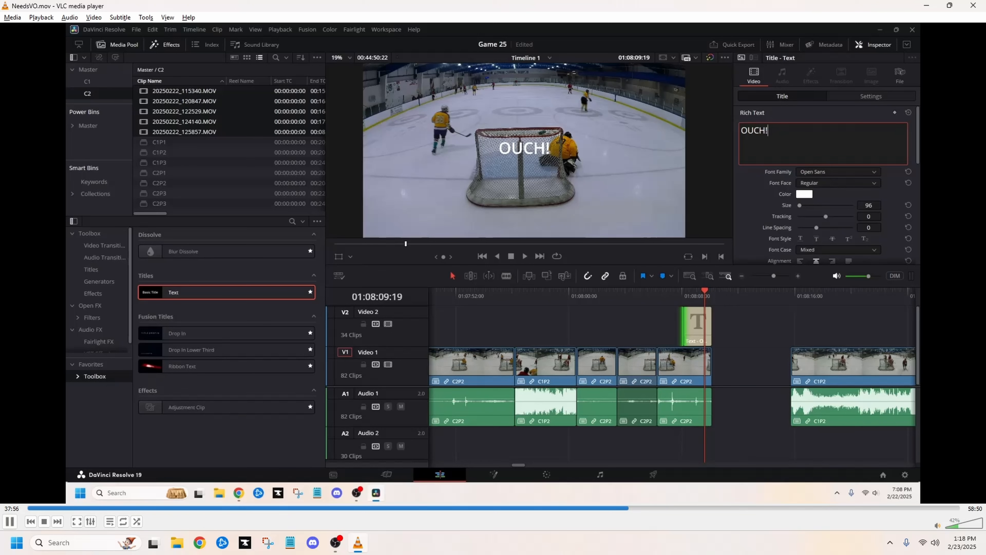
pyautogui.press('space')
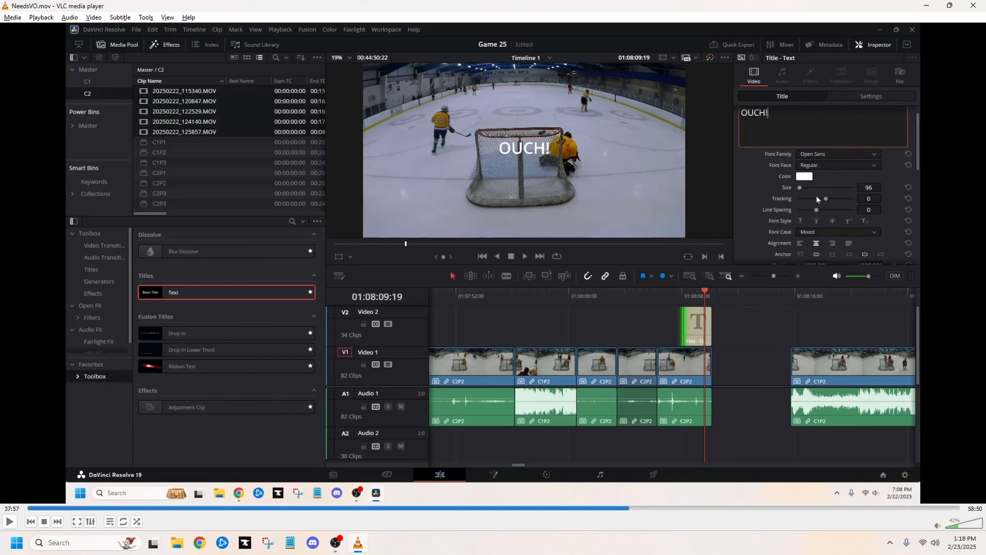
# Step: Play the recording to the intro and scoreboard files in the Master power bin, pausing at about 38:08 and at 38:11
pyautogui.press('space')
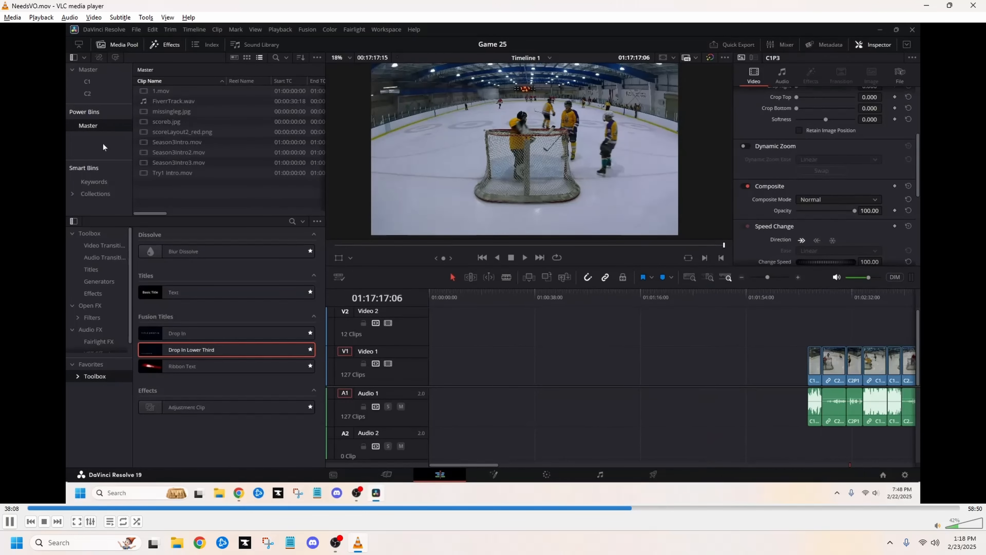
pyautogui.press('space')
pyautogui.press('space')
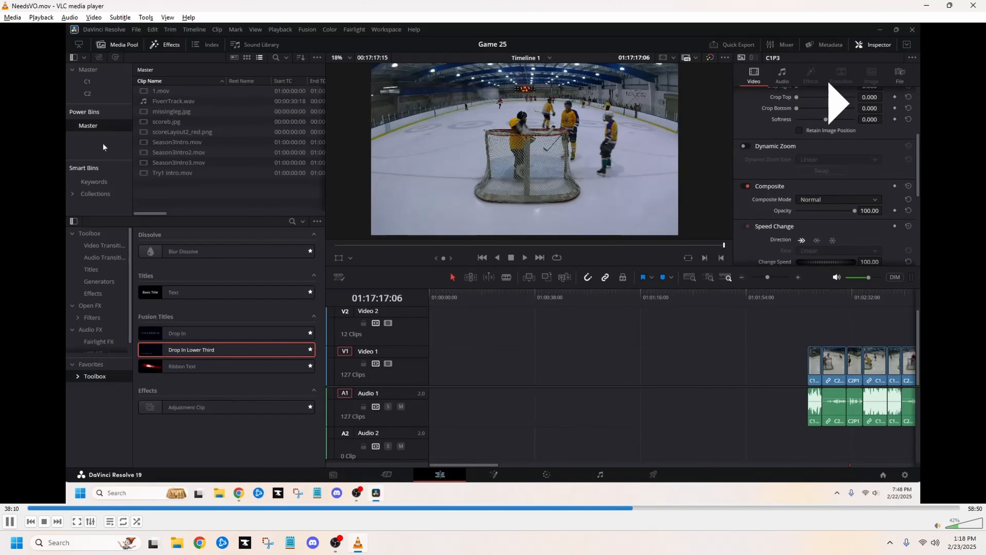
pyautogui.press('space')
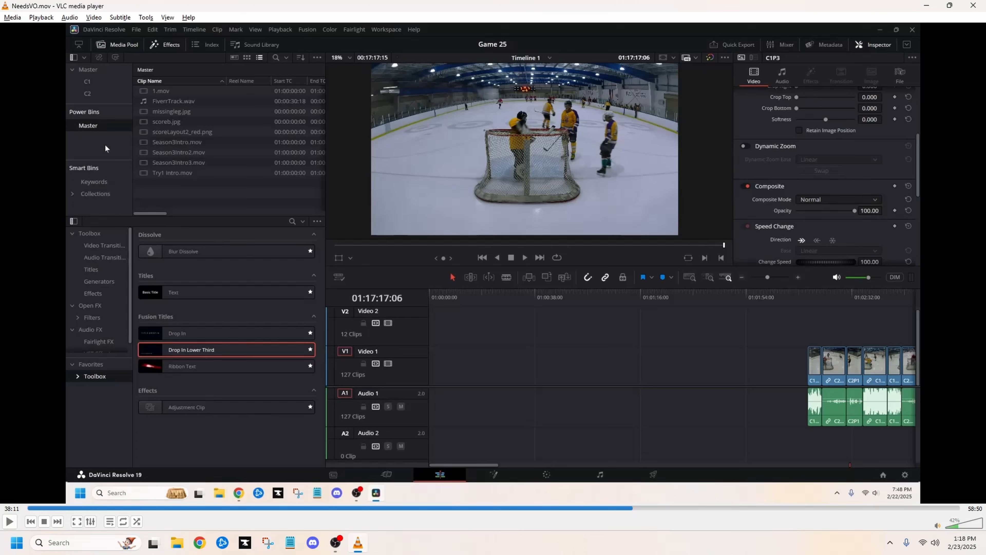
# Step: Play the recording through the placing of Season3Intro3.mov at the timeline's start, pausing at about 38:17 and at 38:23
pyautogui.press('space')
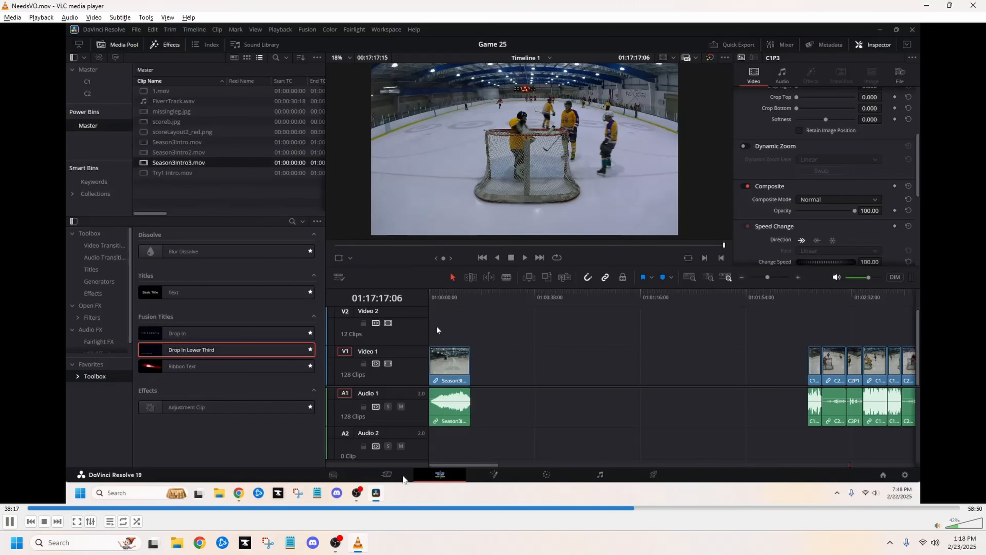
pyautogui.press('space')
pyautogui.press('space')
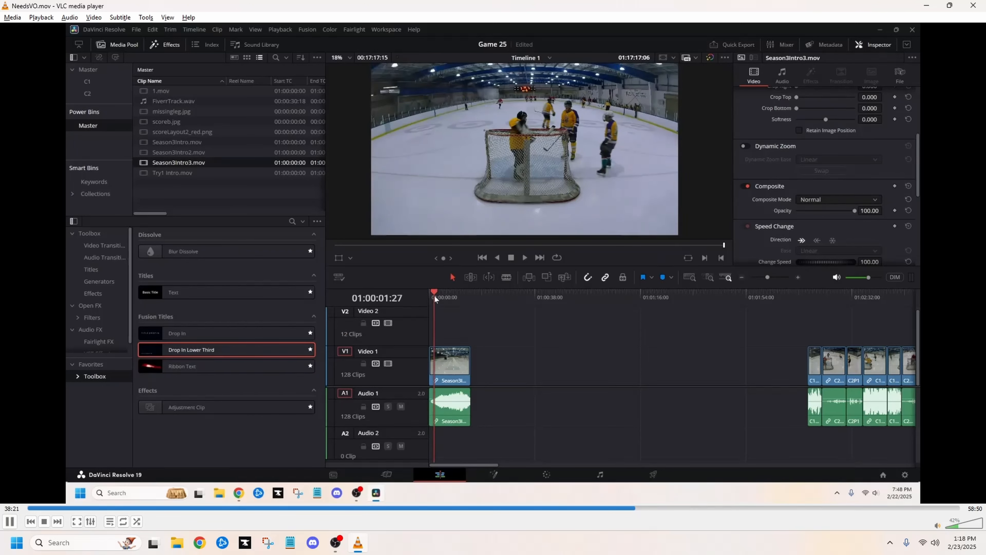
pyautogui.press('space')
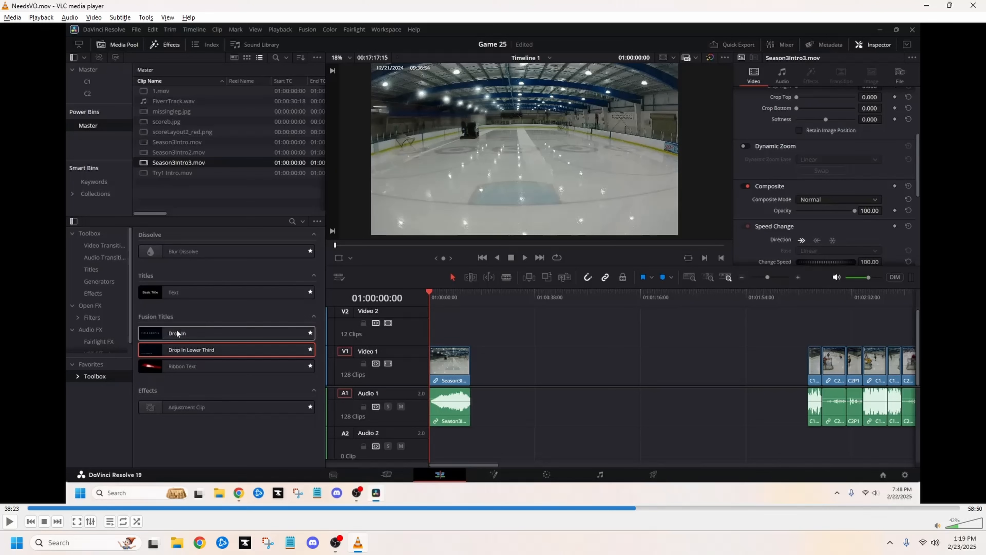
# Step: Play the recording through the Ribbon Text title over the intro and the scoreLayout2_red.png overlay on Video 3, pausing at about 39:05
pyautogui.moveTo(148, 365); pyautogui.dragTo(426, 333)
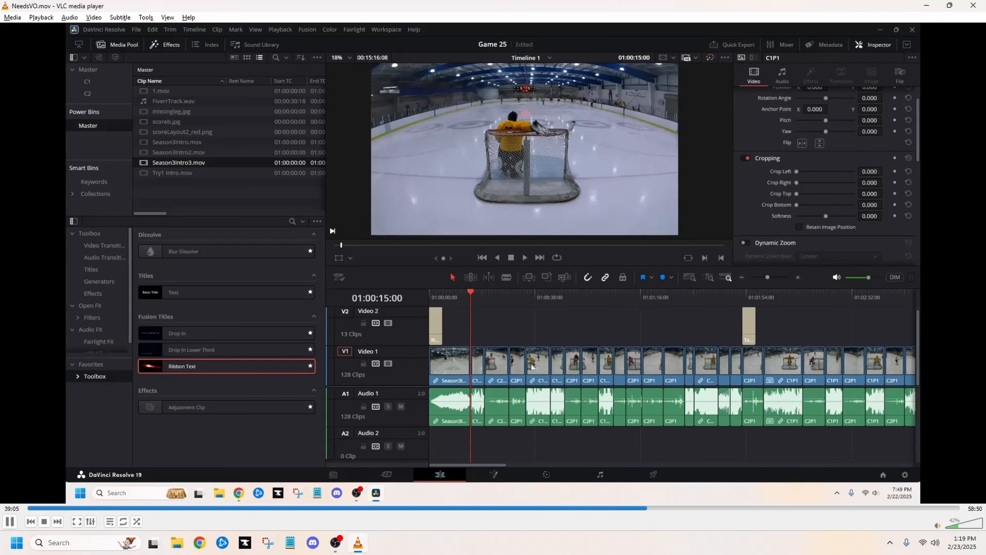
pyautogui.press('space')
pyautogui.press('space')
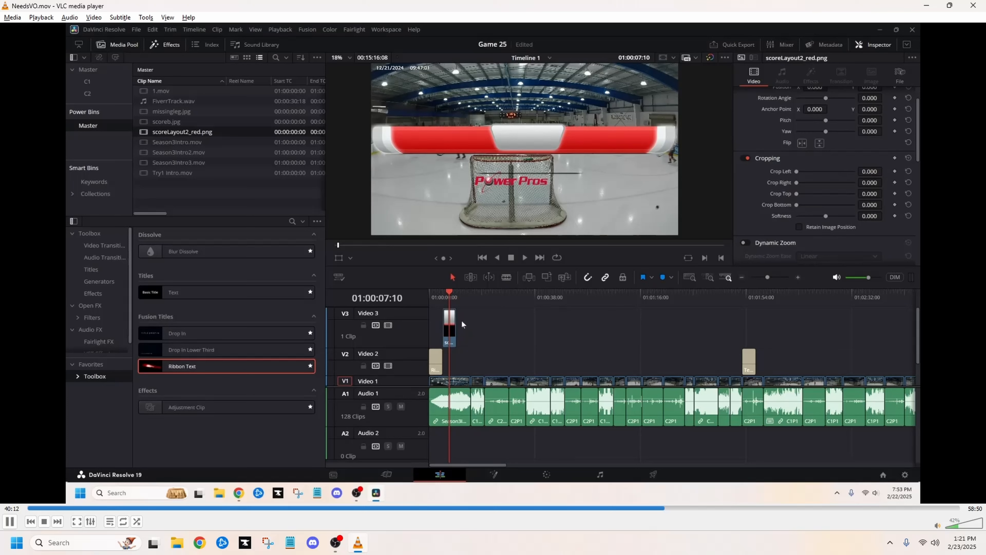
# Step: Play the recording through the resizing and repositioning of the scoreLayout2_red.png overlay, pausing at about 40:12 and at 41:01
pyautogui.press('space')
pyautogui.press('space')
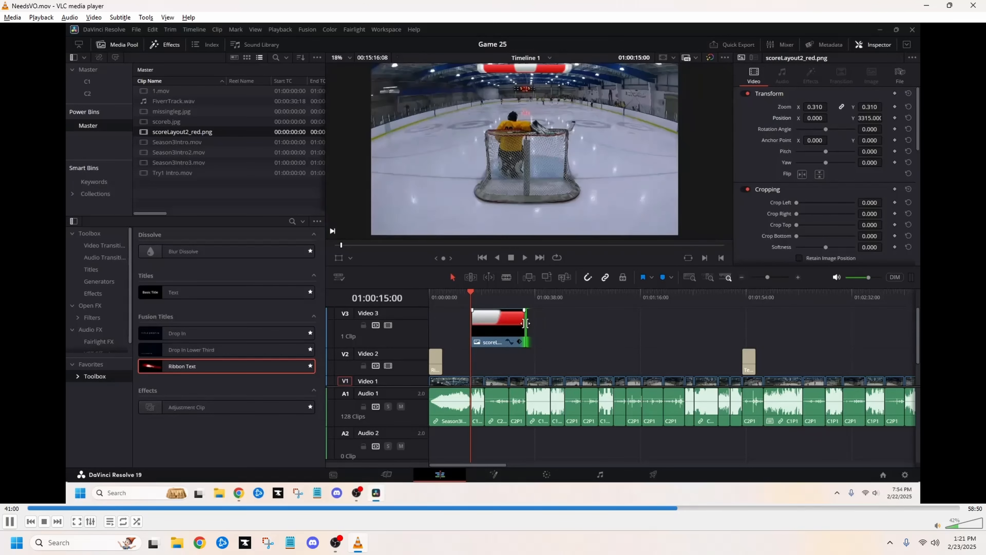
pyautogui.press('space')
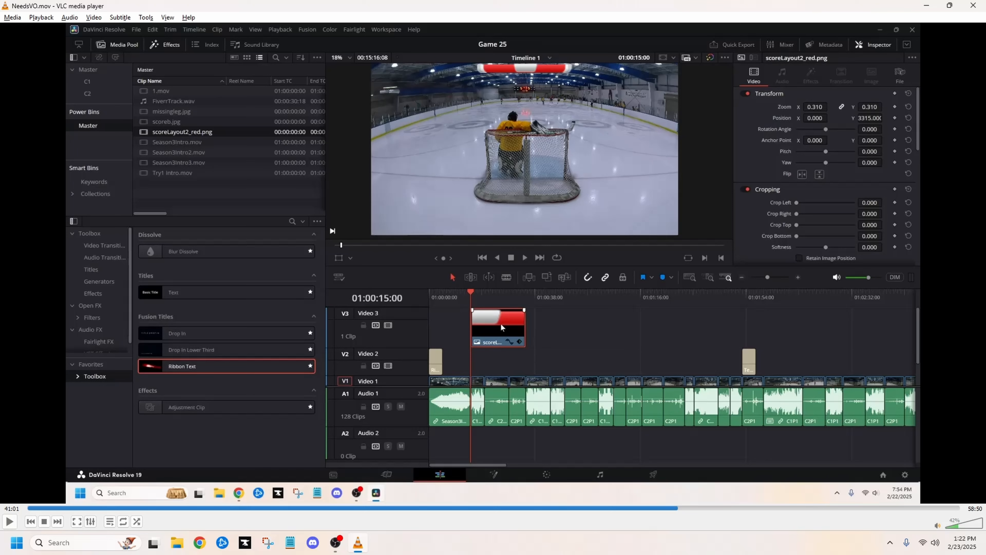
pyautogui.press('space')
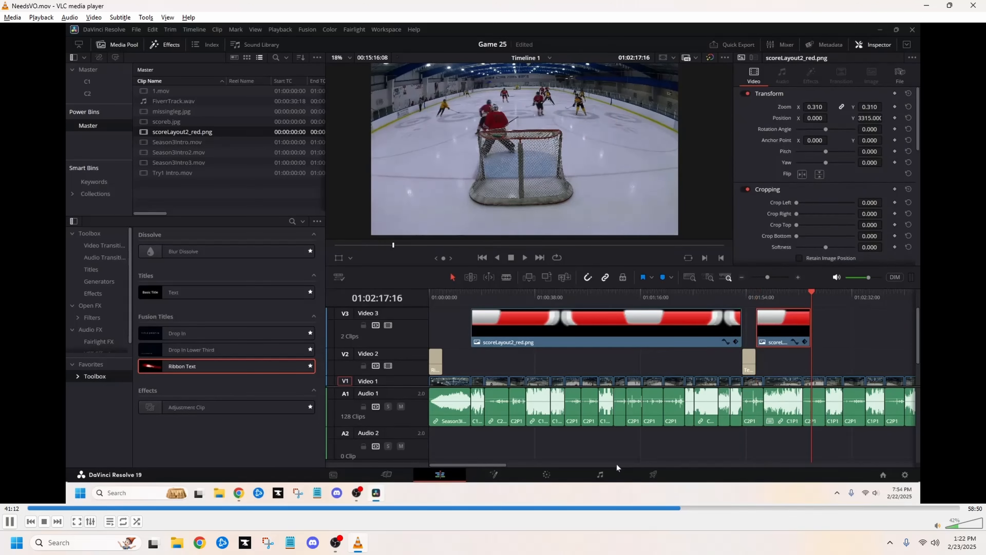
# Step: Play the recording through the pasting and extending of scoreLayout2_red.png copies between the goal titles on Video 3, pausing at about 41:27
pyautogui.moveTo(481, 467); pyautogui.dragTo(517, 464)
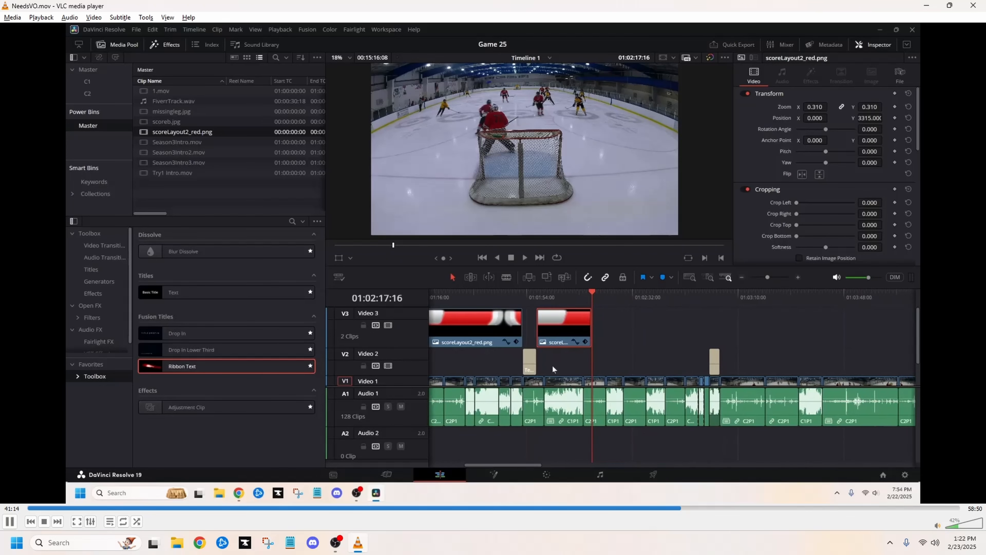
pyautogui.moveTo(588, 292); pyautogui.dragTo(714, 297)
pyautogui.click(716, 296)
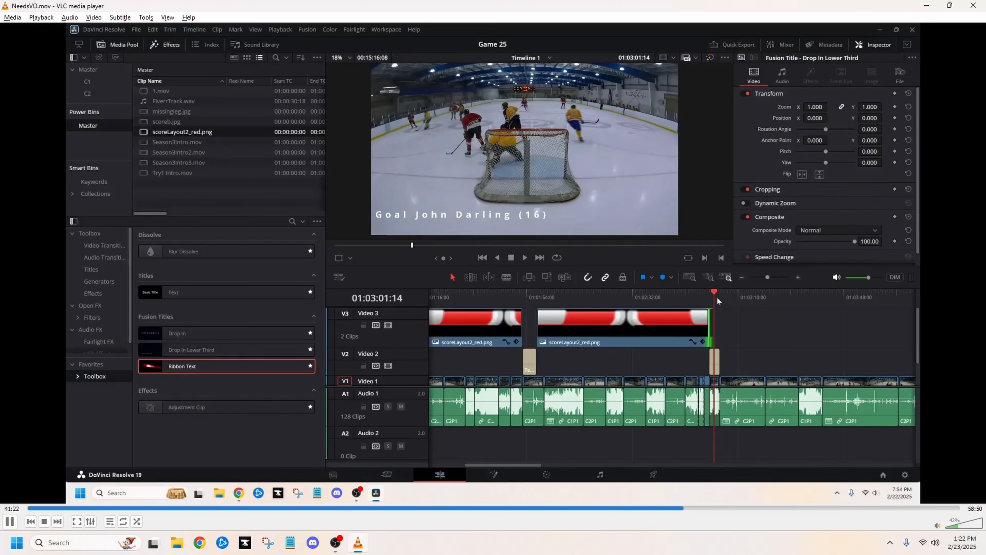
pyautogui.click(721, 295)
pyautogui.hotkey('ctrl', 'v')
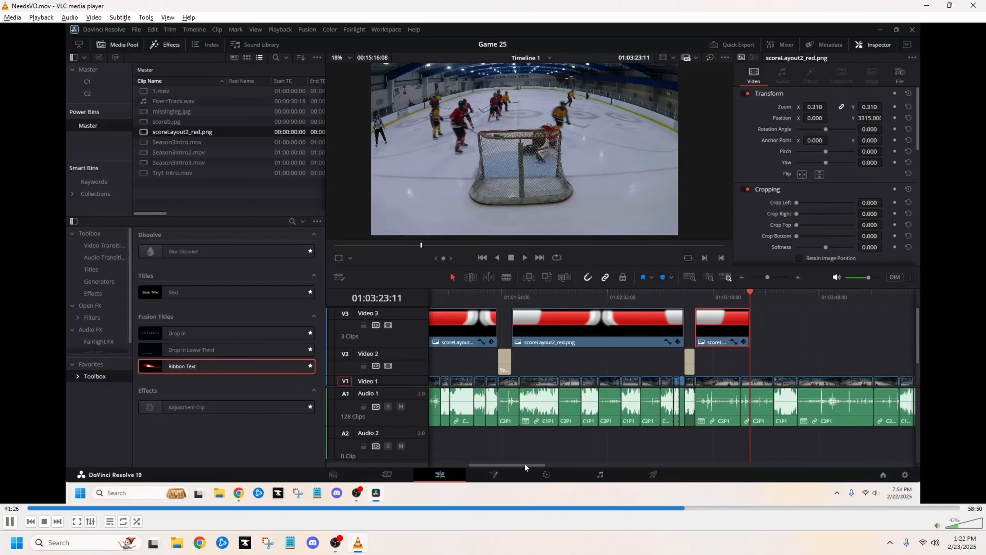
pyautogui.press('space')
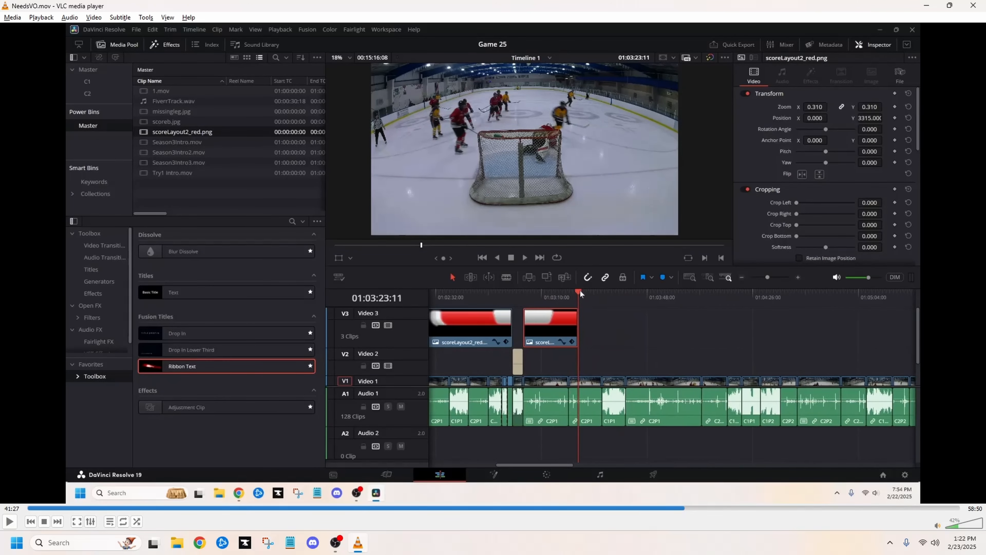
pyautogui.press('space')
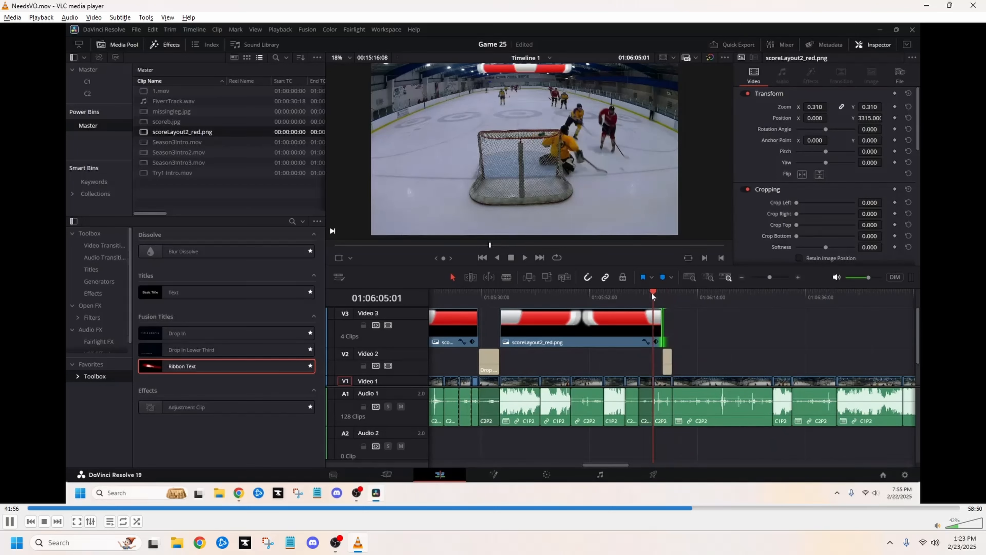
# Step: Play the recording through the extending of further scoreboard overlays along the timeline, pausing at about 41:56 and at 42:24
pyautogui.press('space')
pyautogui.press('space')
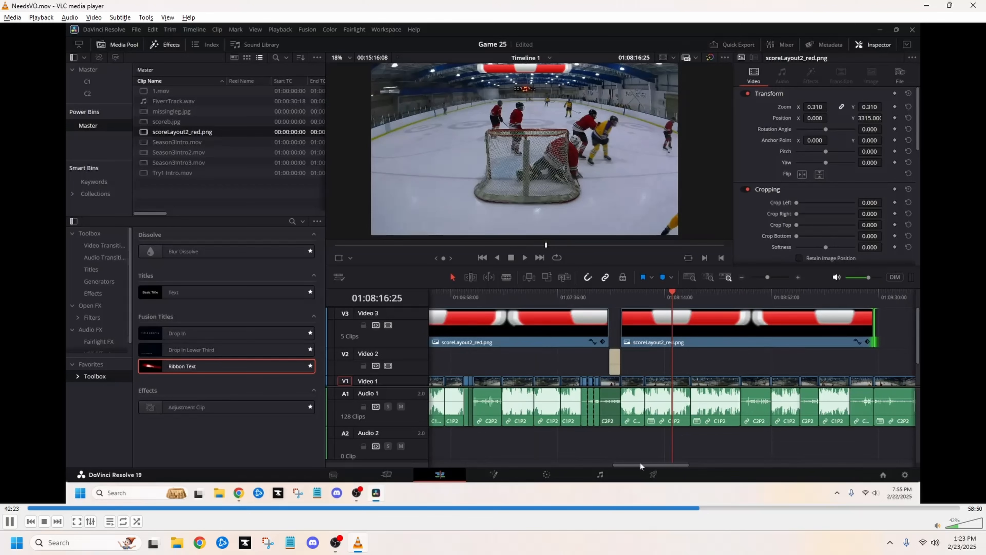
pyautogui.press('space')
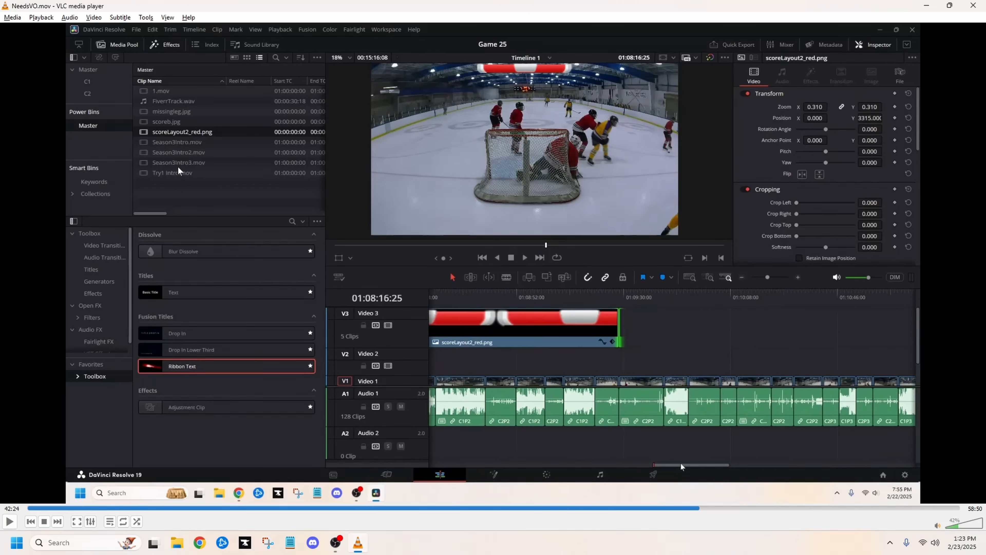
# Step: Skip the recording to about 43:55, just before the Basic Title is added, and play on, pausing at about 43:57
pyautogui.click(729, 508)
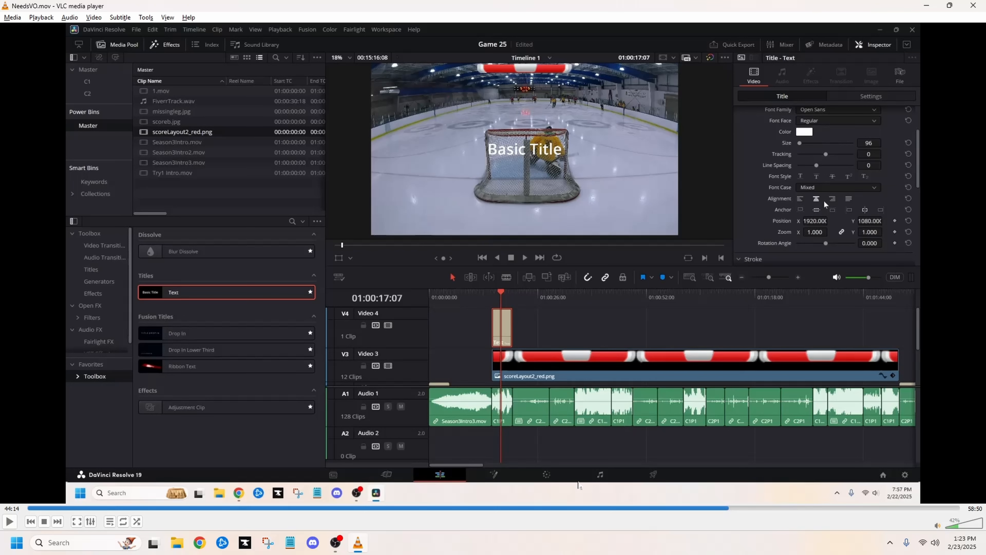
pyautogui.click(726, 508)
pyautogui.moveTo(726, 509); pyautogui.dragTo(724, 509)
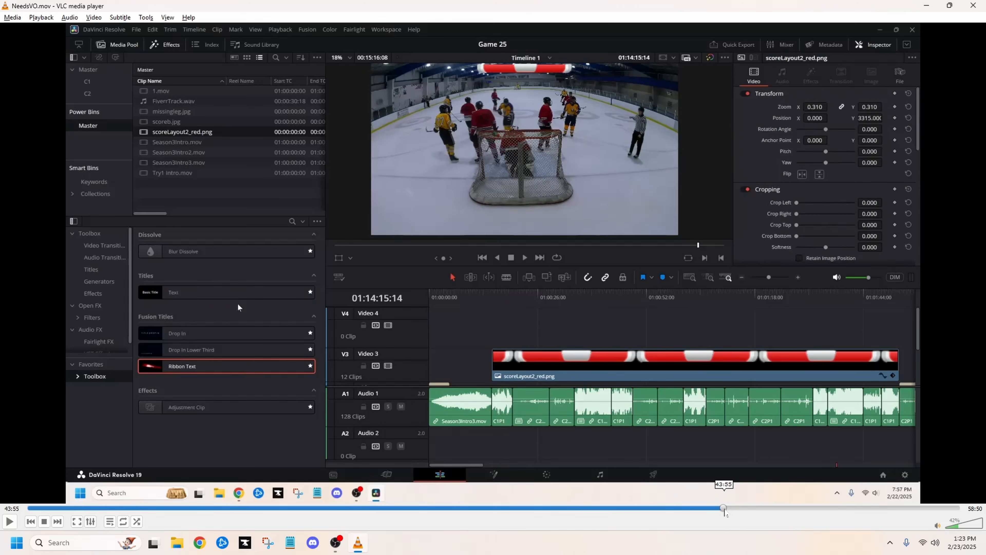
pyautogui.press('space')
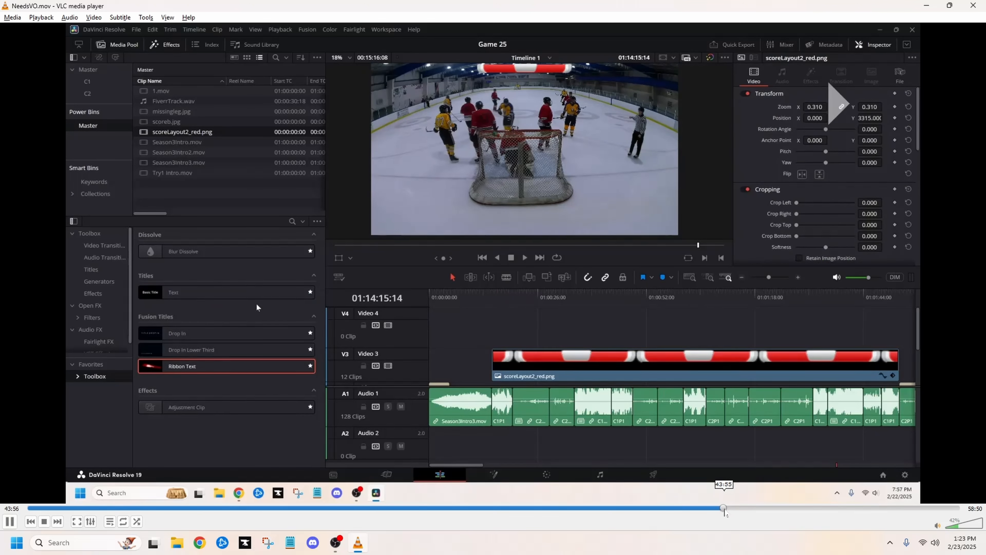
pyautogui.press('space')
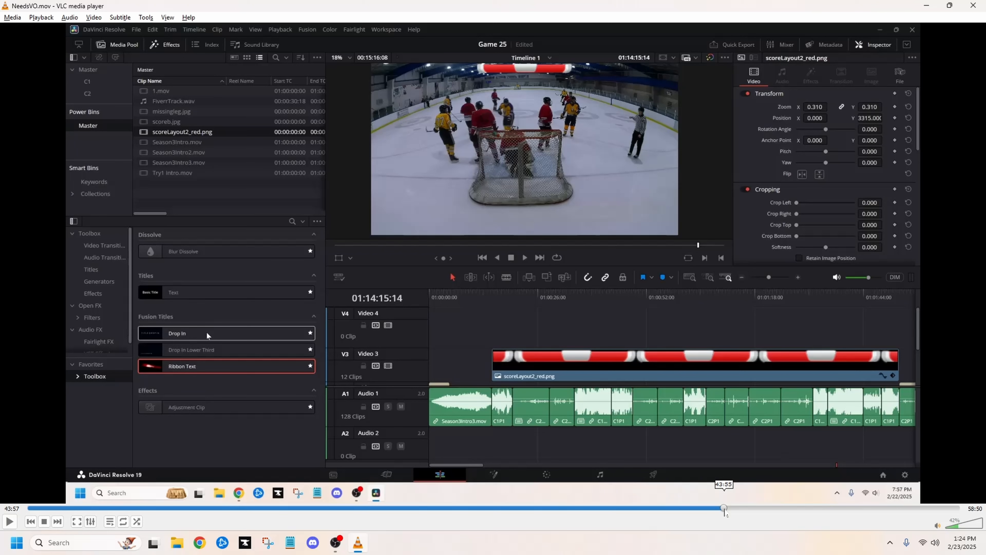
pyautogui.press('space')
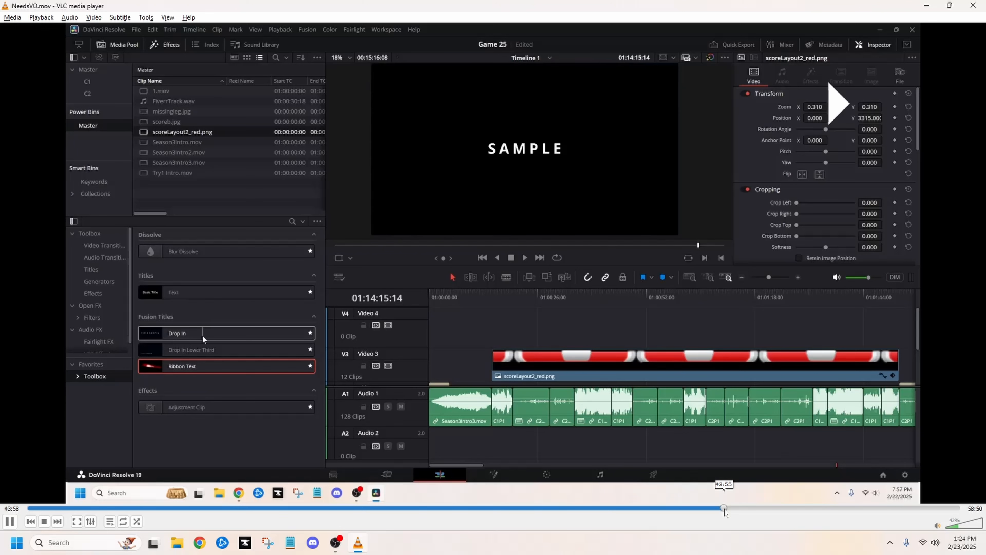
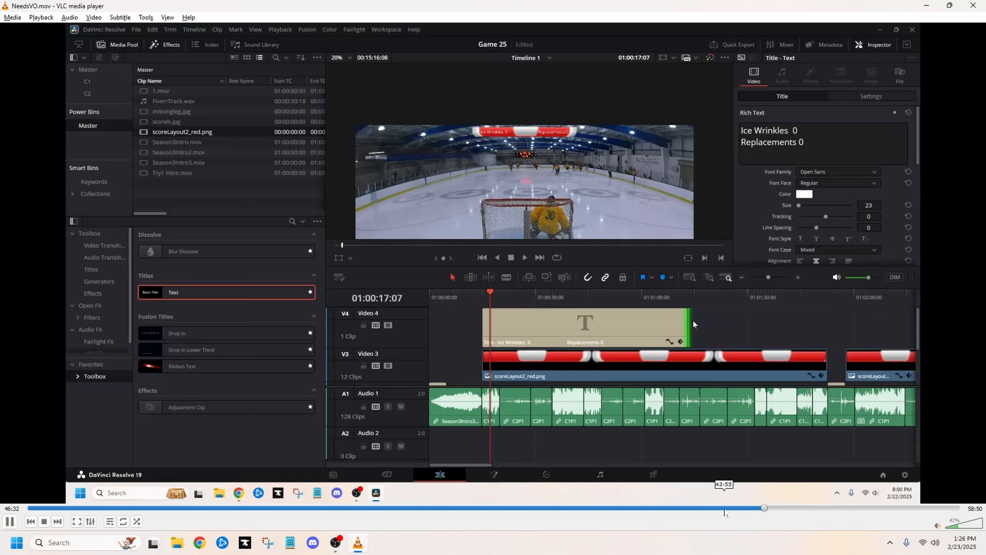
# Step: Play the recording through the score text clips placed above the scoreboard on Video 4, pausing at about 46:32, 46:58 and 47:03
pyautogui.press('space')
pyautogui.press('space')
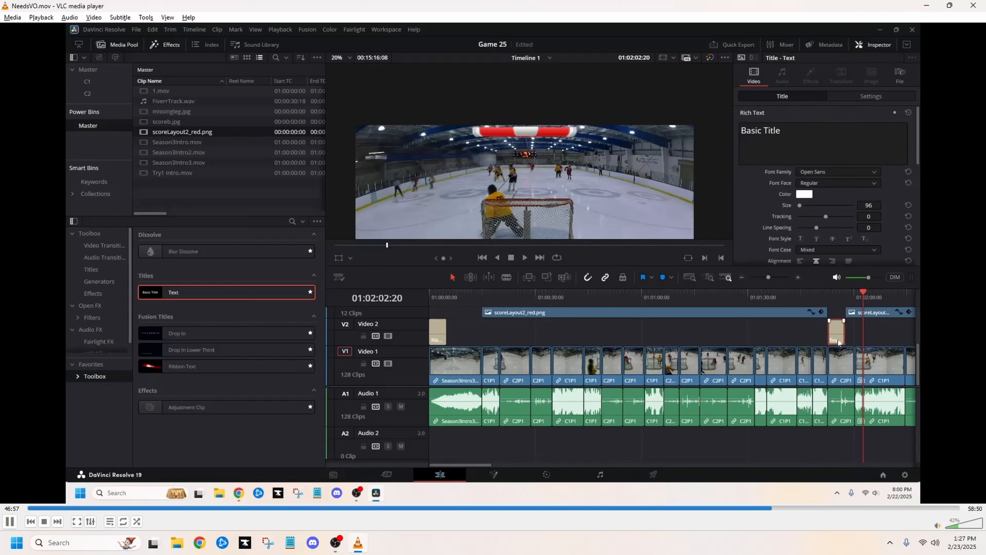
pyautogui.press('space')
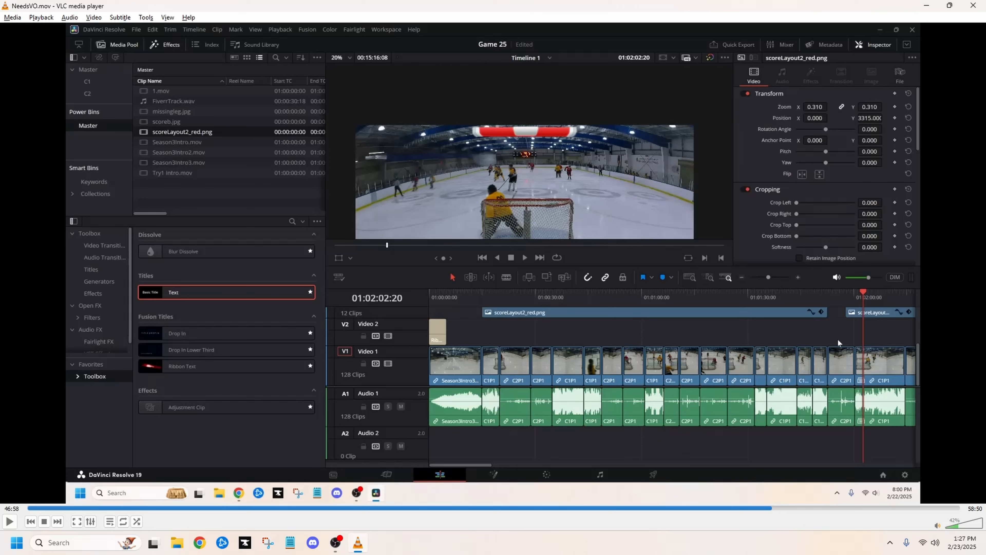
pyautogui.press('space')
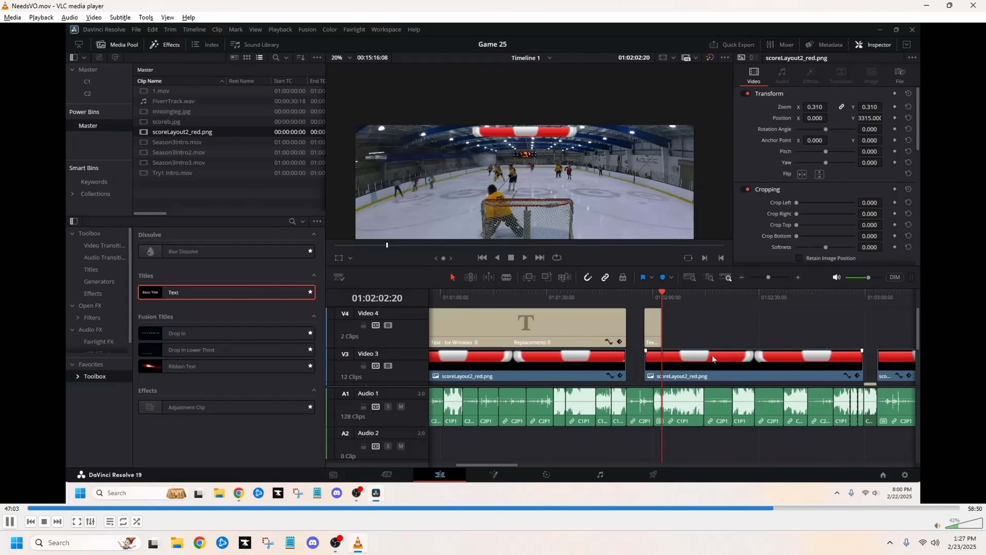
pyautogui.press('space')
pyautogui.press('space')
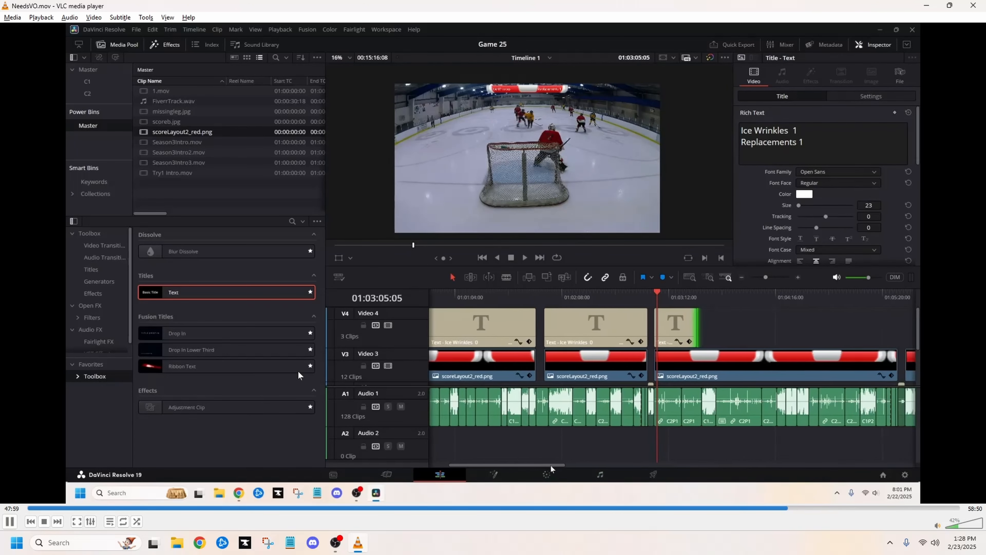
# Step: Pause at about 47:59 and skip the recording ahead past the score updates to the completed render at about 54:46
pyautogui.press('space')
pyautogui.click(791, 508)
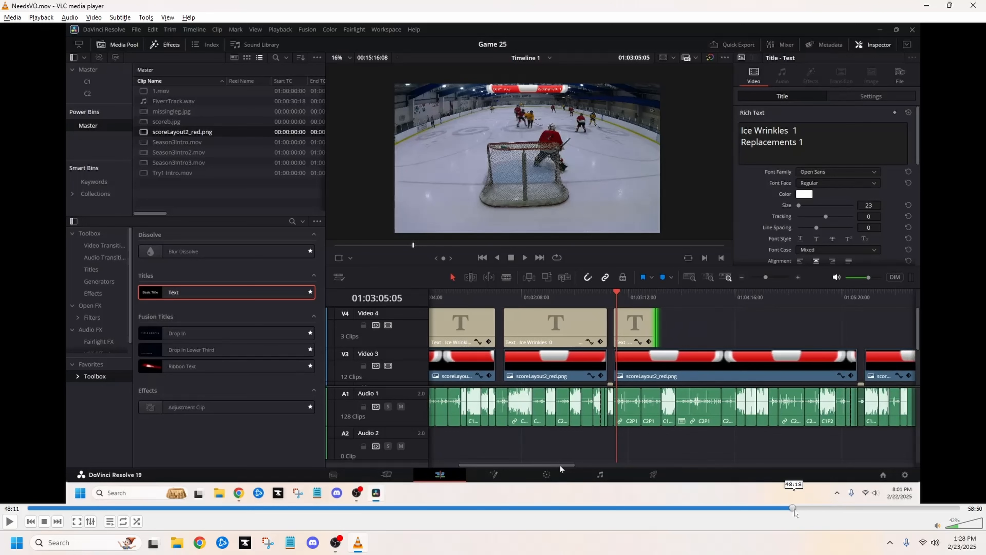
pyautogui.click(802, 507)
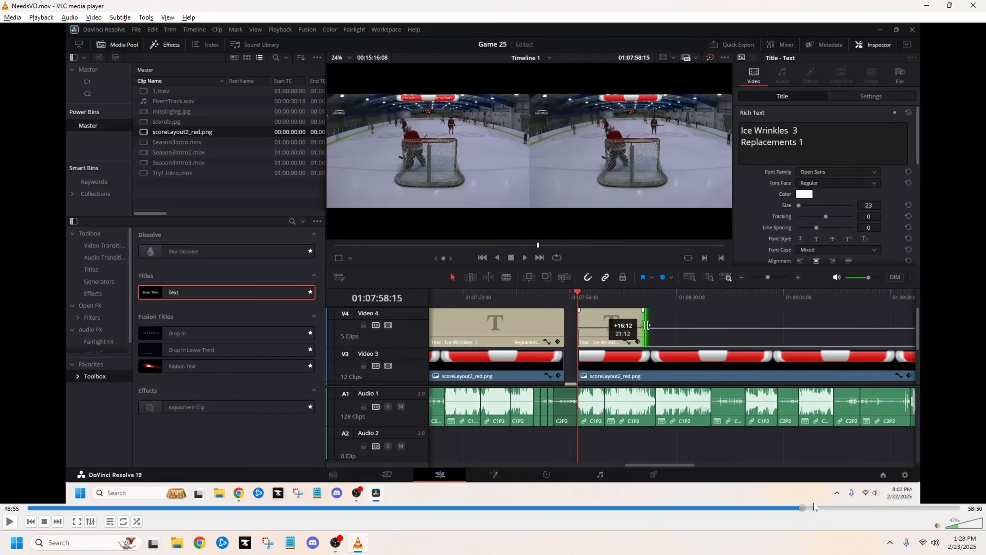
pyautogui.click(823, 507)
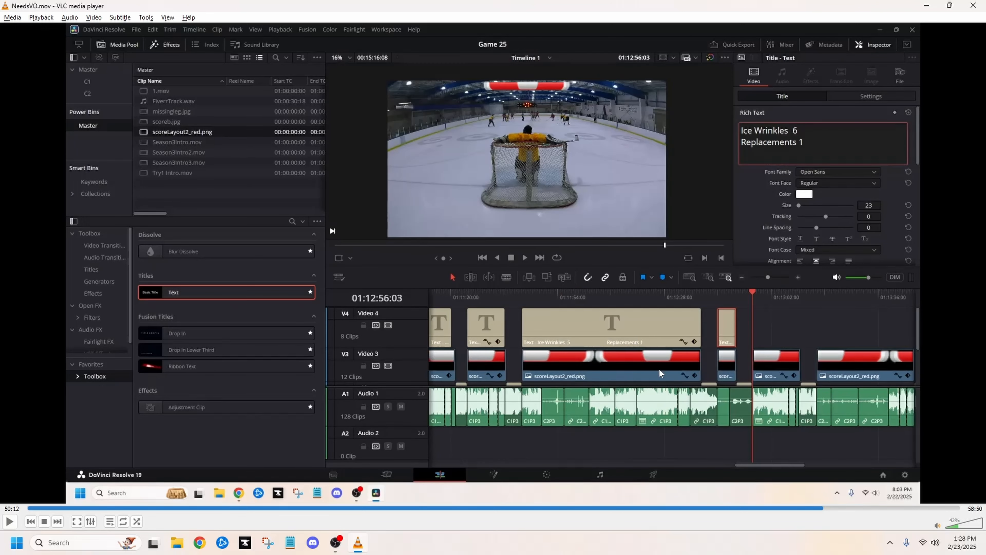
pyautogui.moveTo(823, 508); pyautogui.dragTo(853, 507)
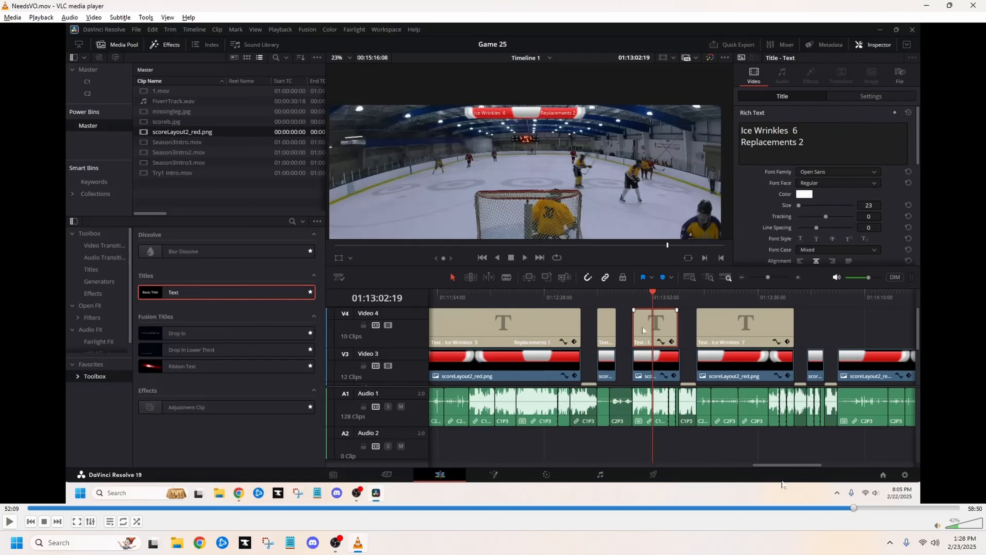
pyautogui.moveTo(858, 508); pyautogui.dragTo(875, 508)
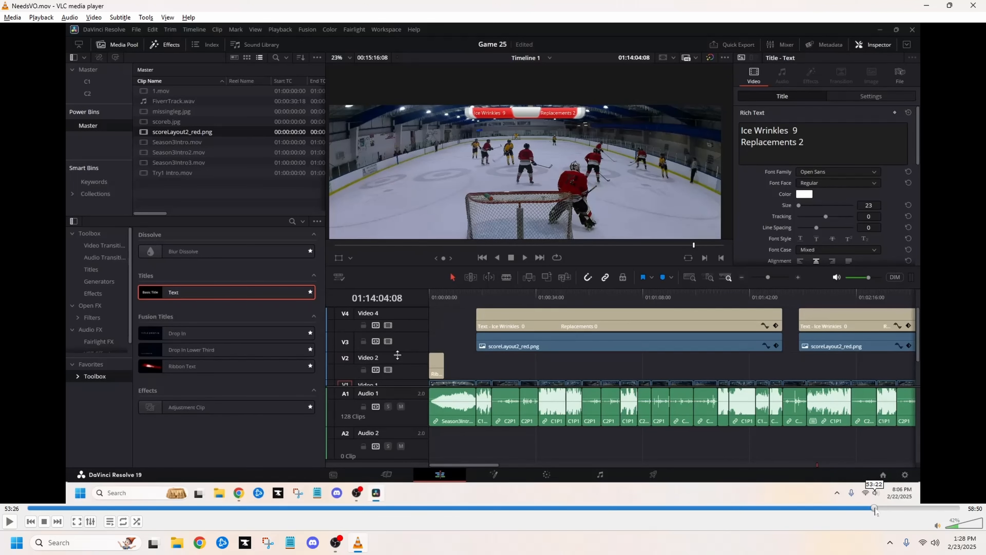
pyautogui.moveTo(874, 508); pyautogui.dragTo(895, 508)
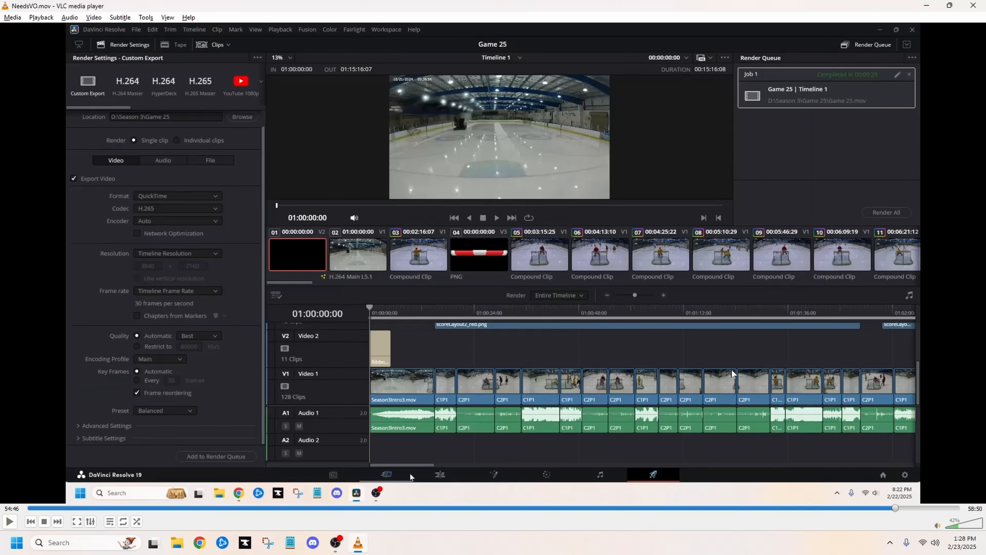
# Step: Play the recording from about 54:46 through the finished timeline to the game's online scoresheet, pausing once over the full timeline
pyautogui.press('space')
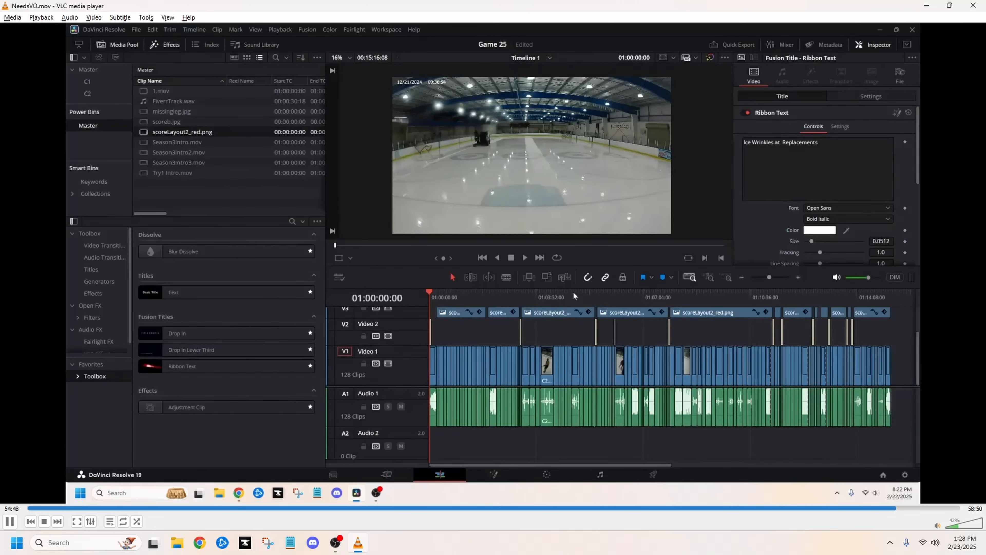
pyautogui.press('space')
pyautogui.press('space')
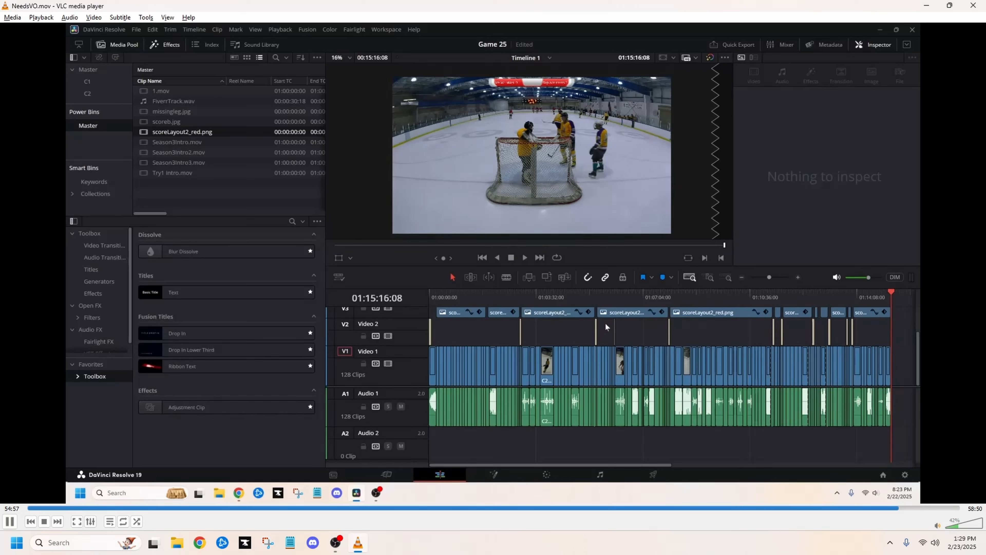
pyautogui.hotkey('ctrl', 's')
pyautogui.click(911, 31)
pyautogui.click(478, 46)
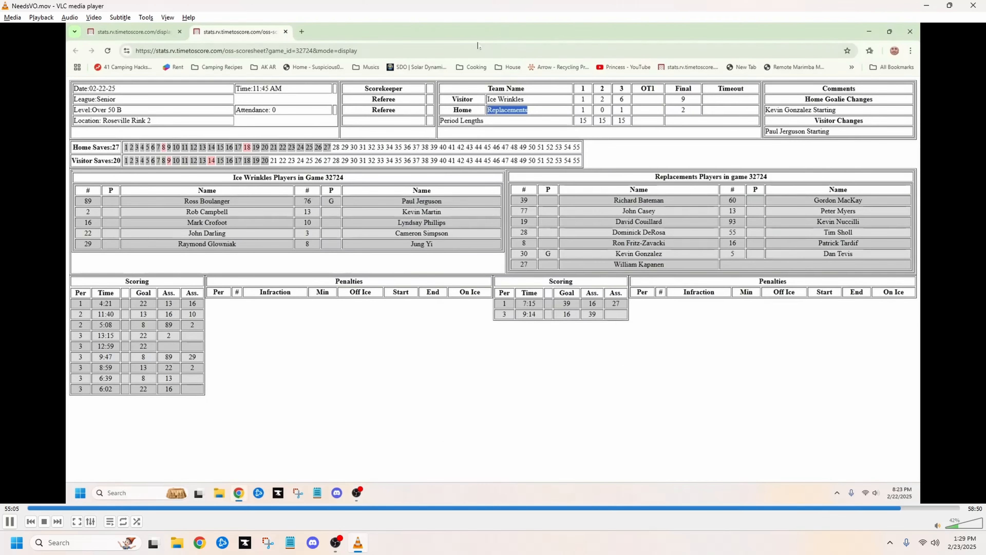
# Step: Play the recording to the exported Game 25 movie in its folder, pausing at about 55:05 and at 55:17
pyautogui.press('space')
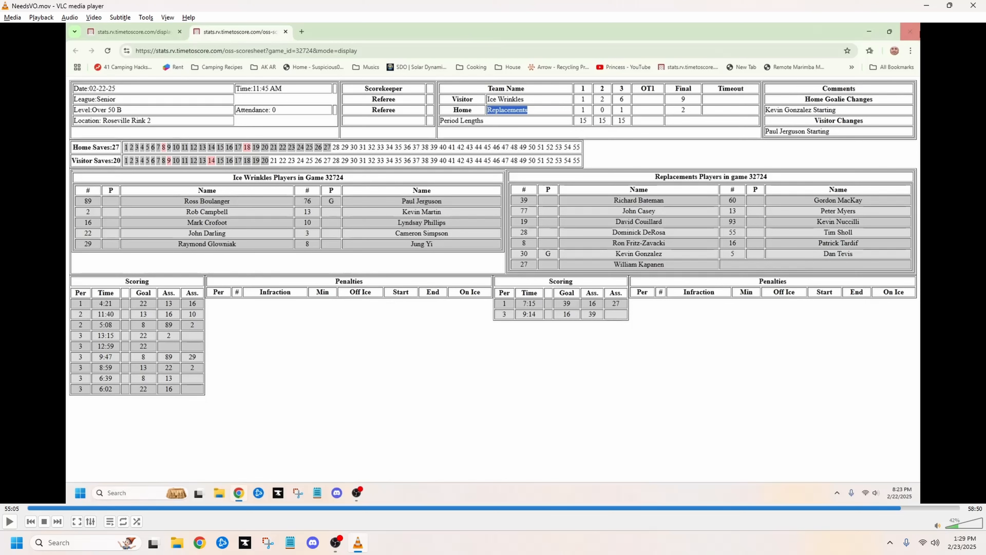
pyautogui.press('space')
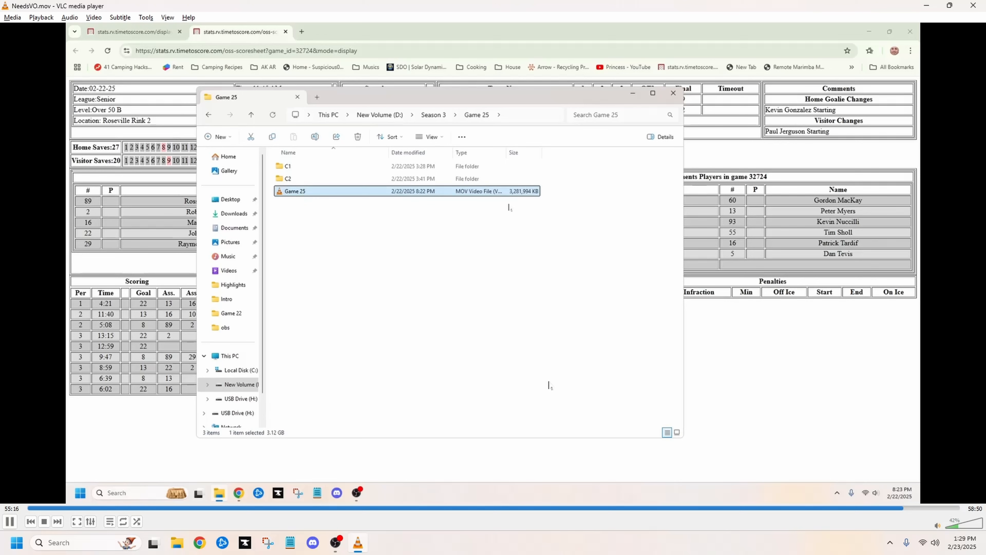
pyautogui.press('space')
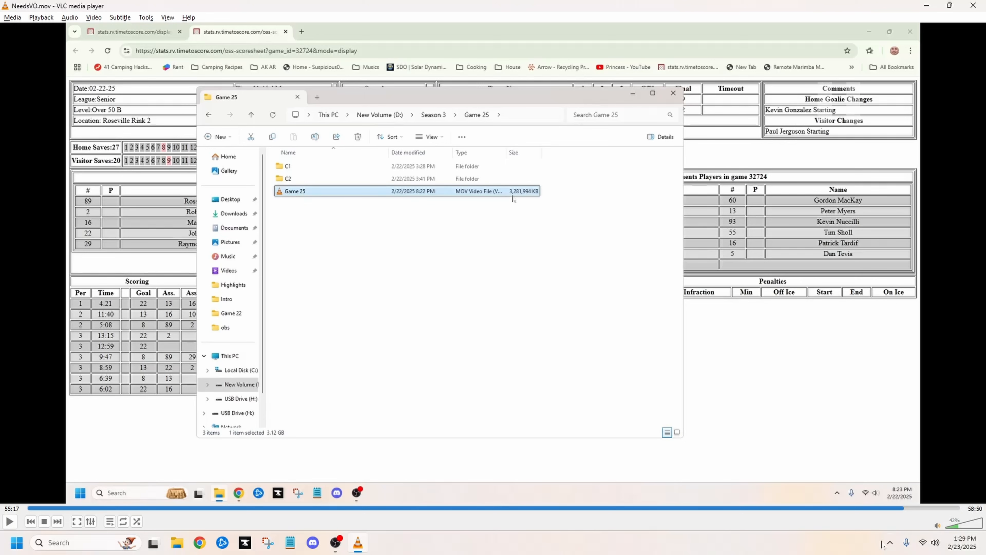
# Step: Skip the recording back to about 53:03 and play it through to the render settings, pausing at about 53:39
pyautogui.click(890, 507)
pyautogui.moveTo(888, 509); pyautogui.dragTo(868, 509)
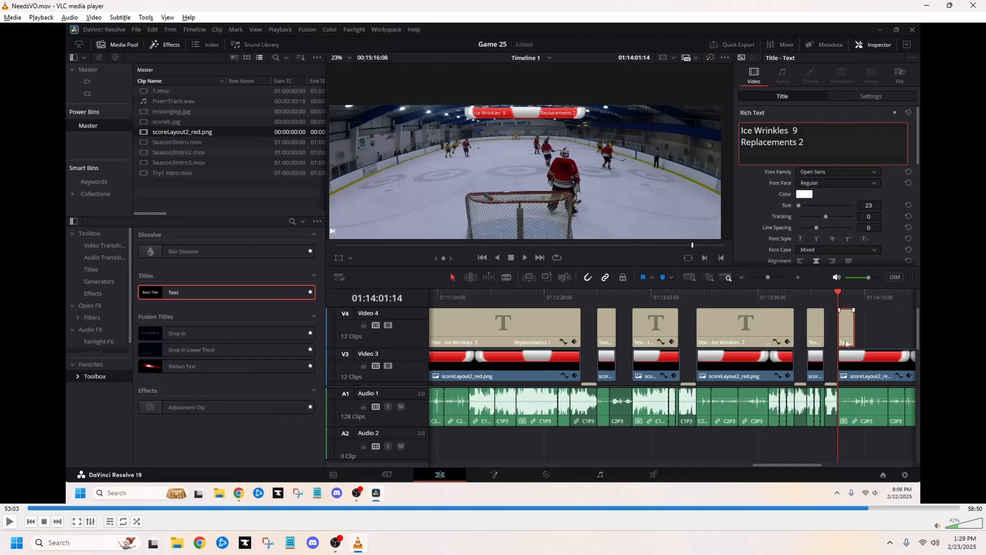
pyautogui.press('space')
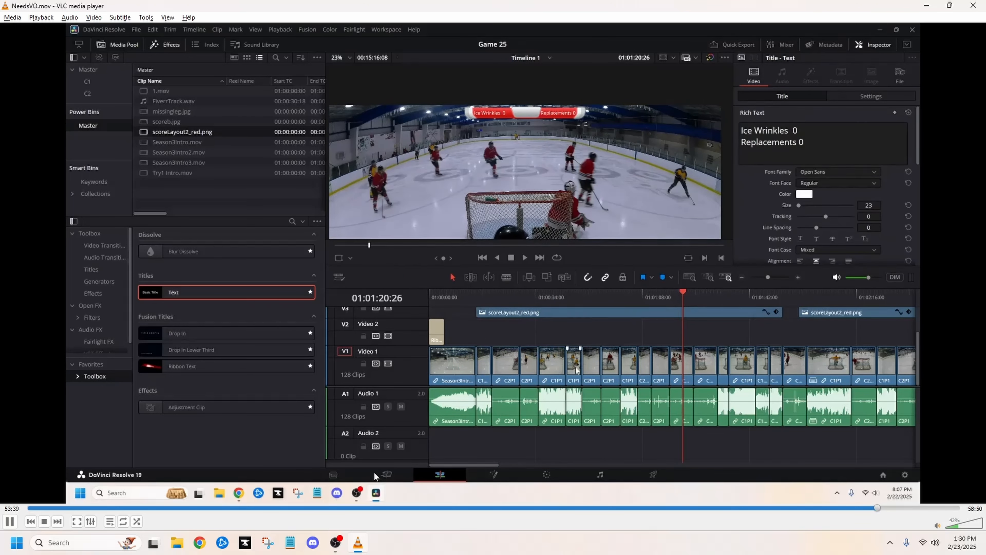
pyautogui.press('space')
pyautogui.press('space')
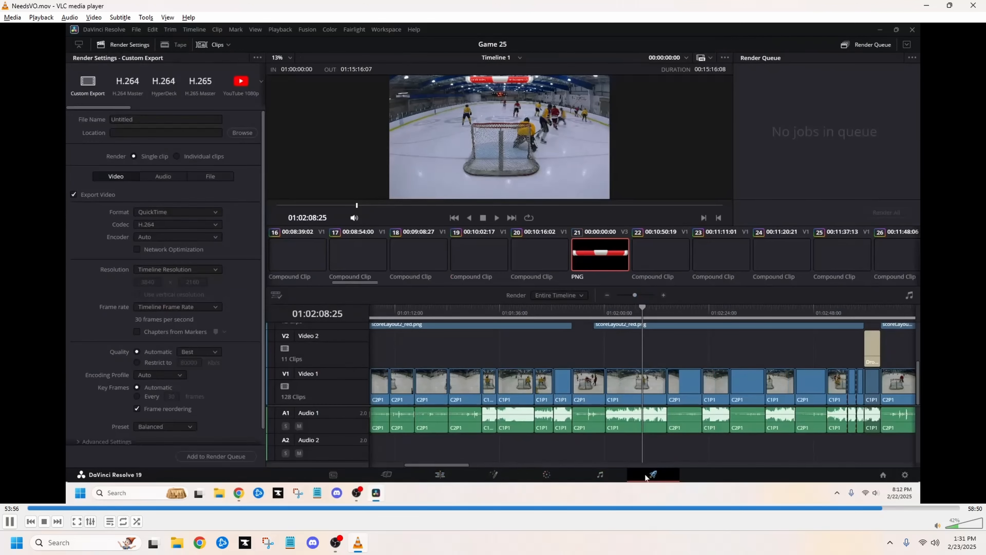
# Step: Play the recording through choosing the Game 25 folder as render destination, pausing at 53:57, 54:00 and about 54:06
pyautogui.press('space')
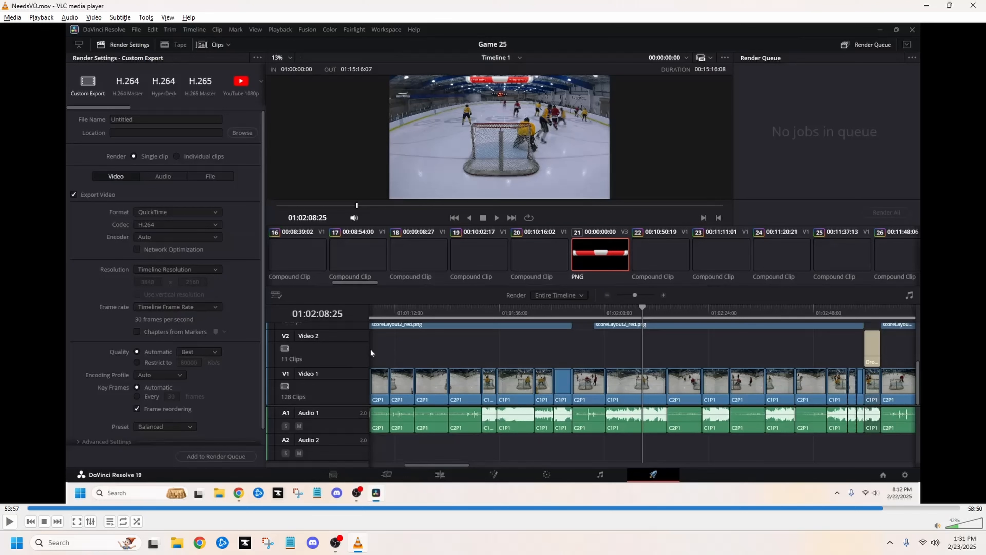
pyautogui.press('space')
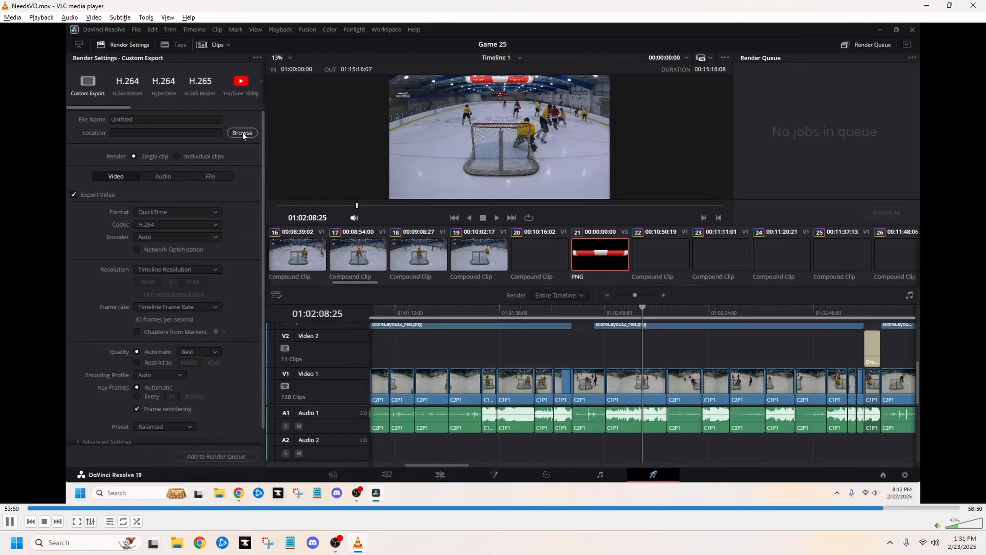
pyautogui.press('space')
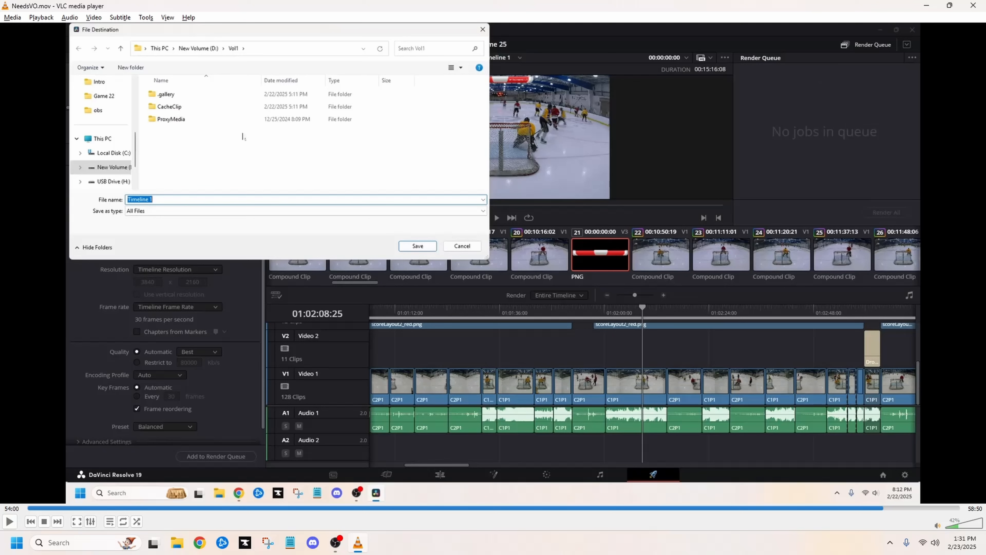
pyautogui.press('space')
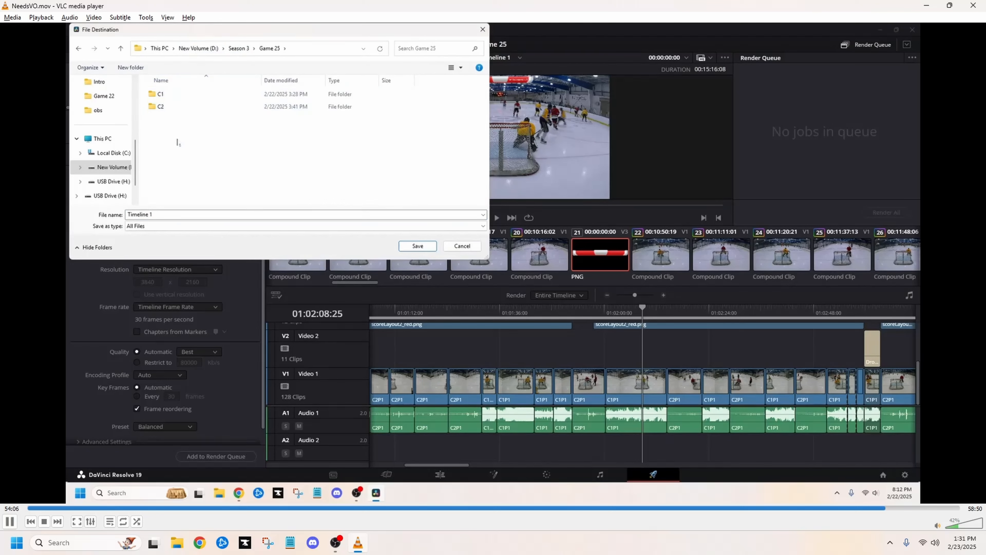
pyautogui.press('space')
pyautogui.press('space')
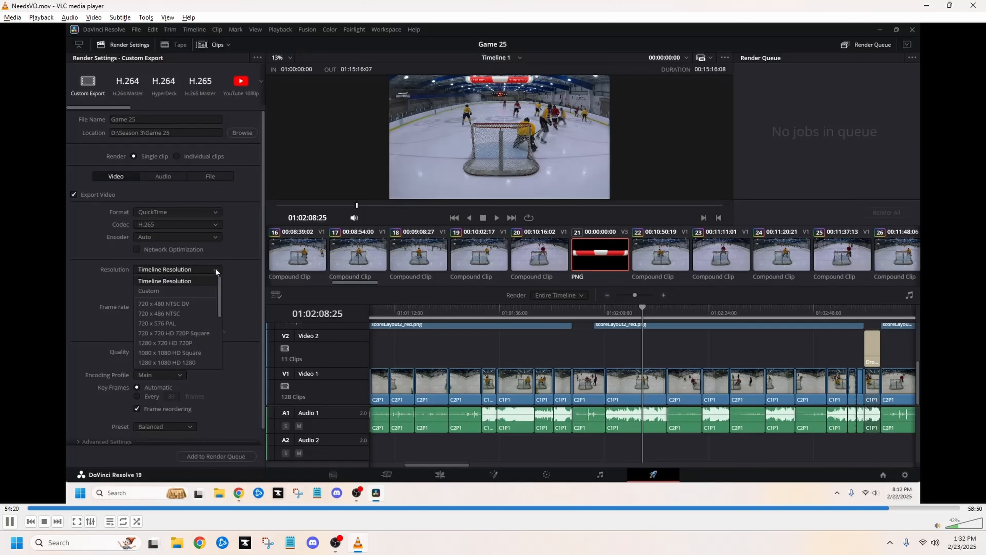
# Step: Play the recording from the resolution options through queuing and completing the render, pausing at about 54:20, 54:27 and 54:41
pyautogui.press('space')
pyautogui.press('space')
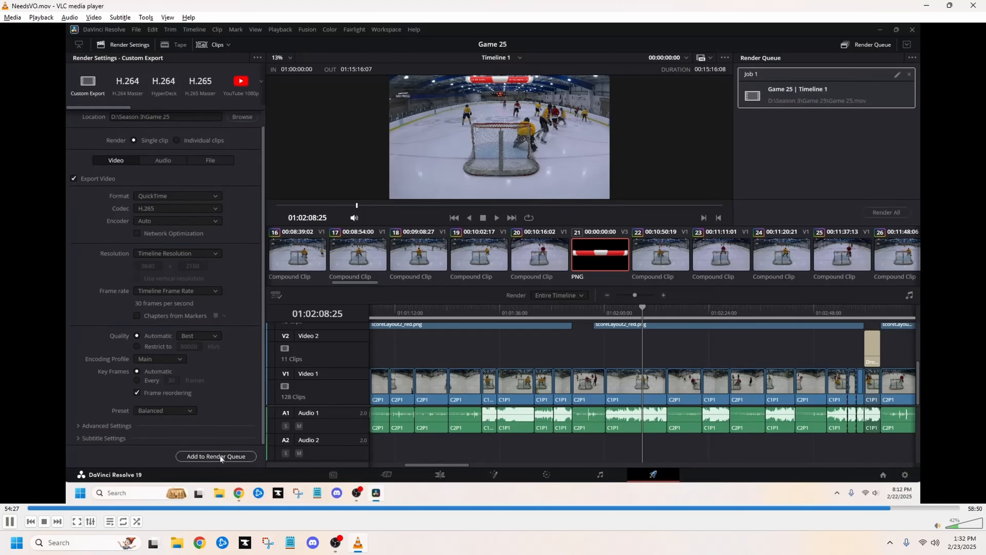
pyautogui.press('space')
pyautogui.press('space')
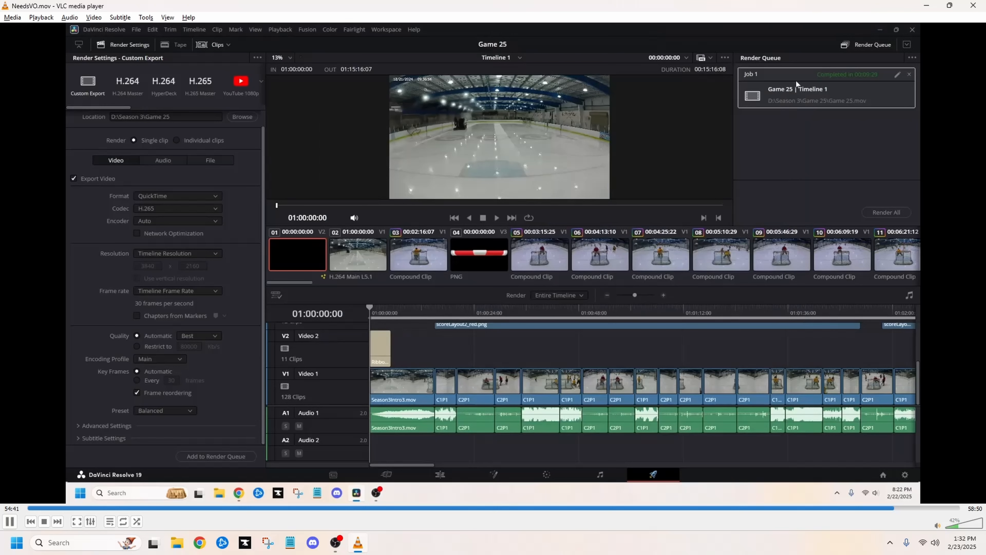
pyautogui.press('space')
pyautogui.press('space')
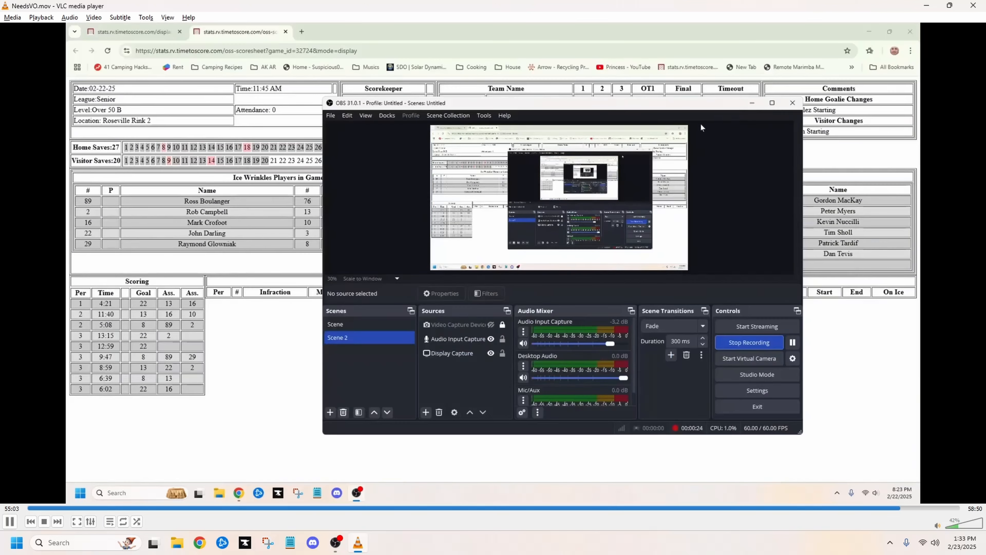
# Step: Play the recording from the online scoresheet to the exported Game 25 file in its folder, pausing at 55:04 and about 55:16
pyautogui.press('space')
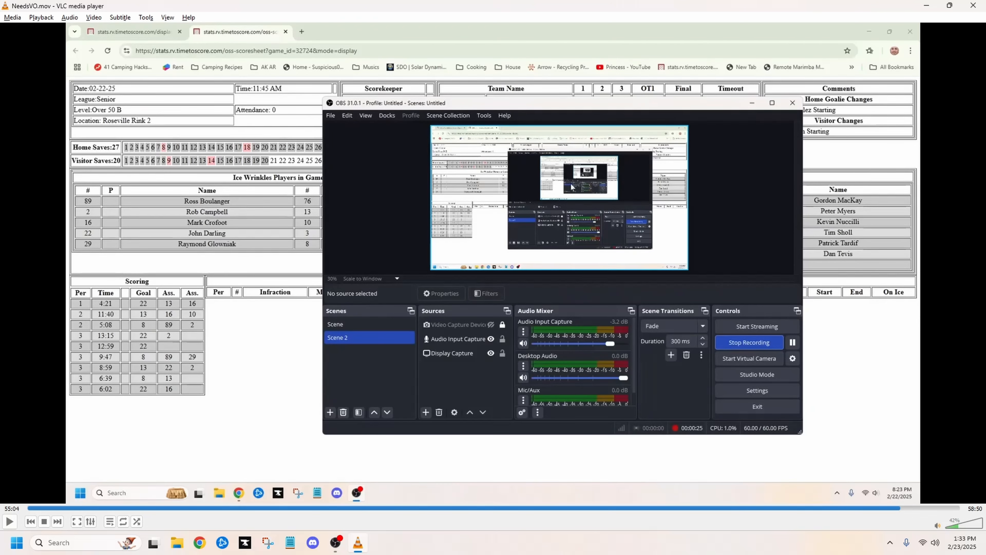
pyautogui.press('space')
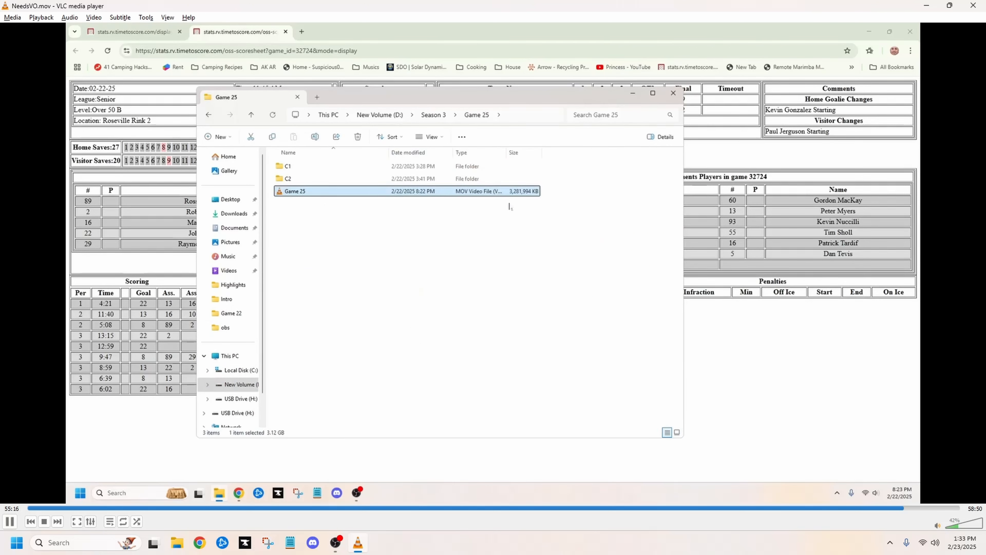
pyautogui.press('space')
pyautogui.press('space')
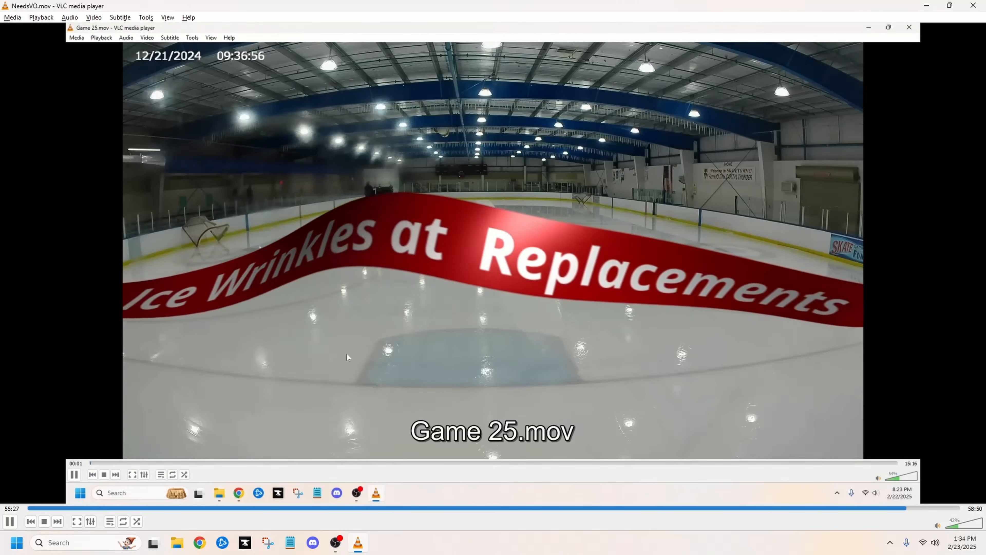
# Step: Play the recording through the opening titles and rink footage of Game 25.mov, pausing at 55:27 and 55:35
pyautogui.press('space')
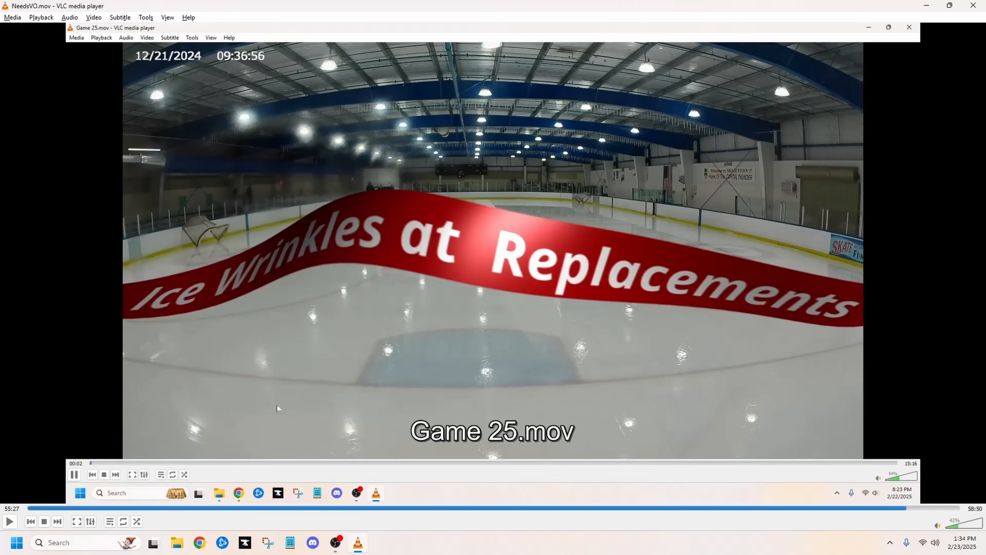
pyautogui.press('space')
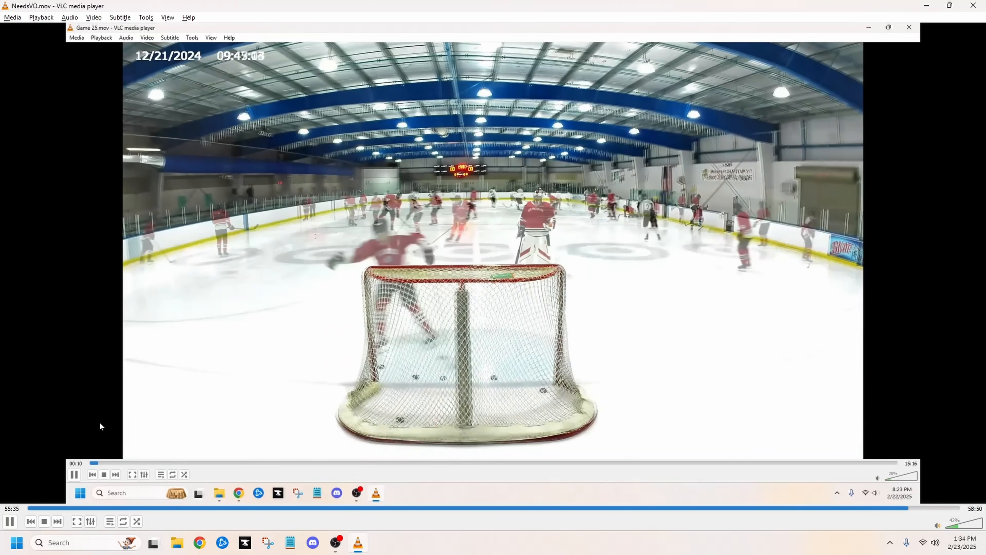
pyautogui.press('space')
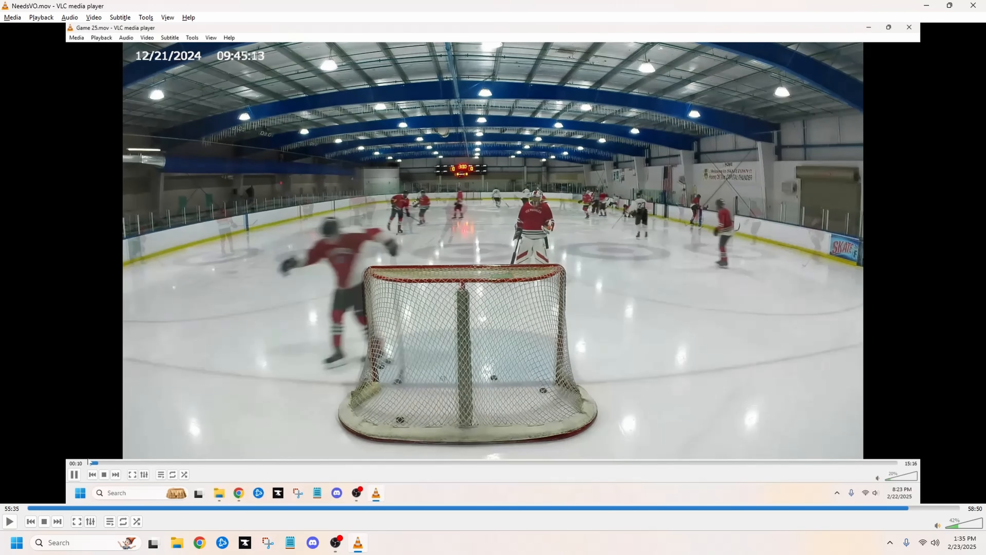
pyautogui.press('space')
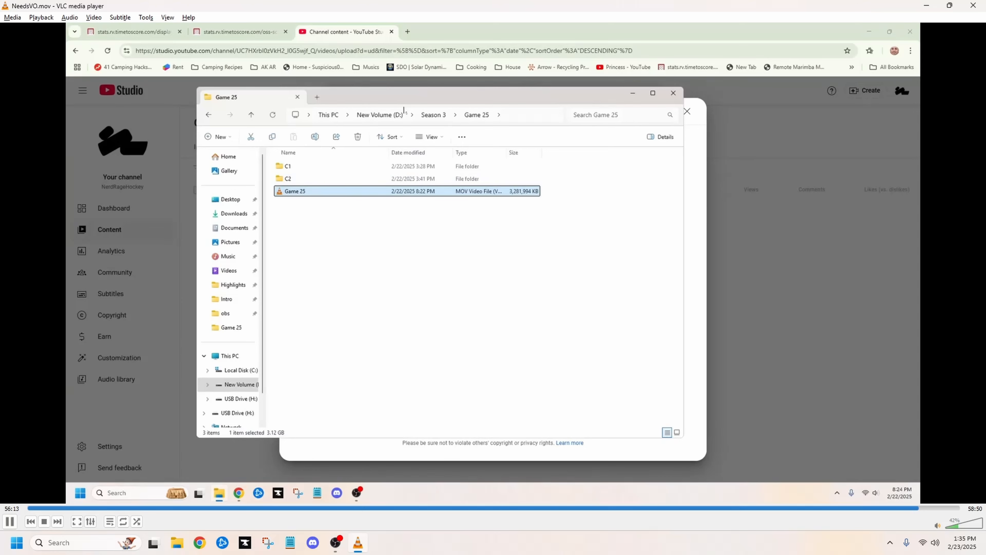
# Step: Play the recording through the YouTube Studio upload of Game 25.mov, pausing at about 56:35 on the video details form
pyautogui.moveTo(404, 97); pyautogui.dragTo(743, 89)
pyautogui.moveTo(620, 184); pyautogui.dragTo(556, 233)
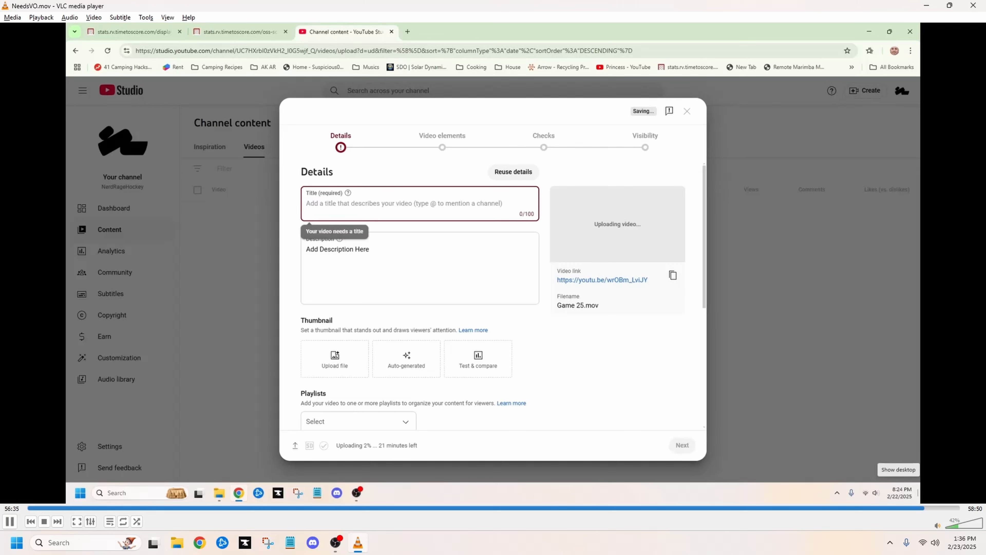
pyautogui.press('space')
pyautogui.press('space')
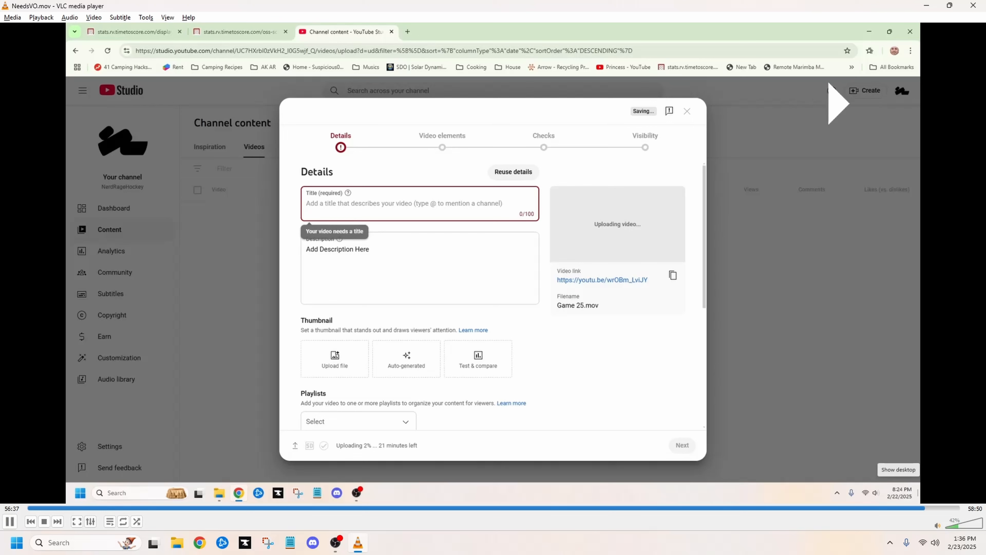